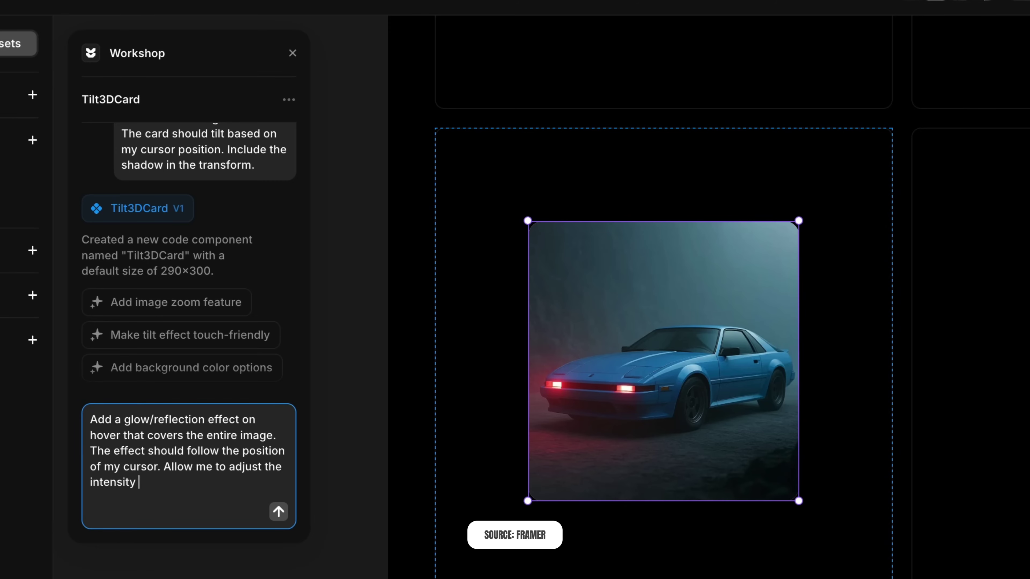
Finish the Workshop prompt with 'of the opacity.' and send it
text(of the opacity.)
key(Return)
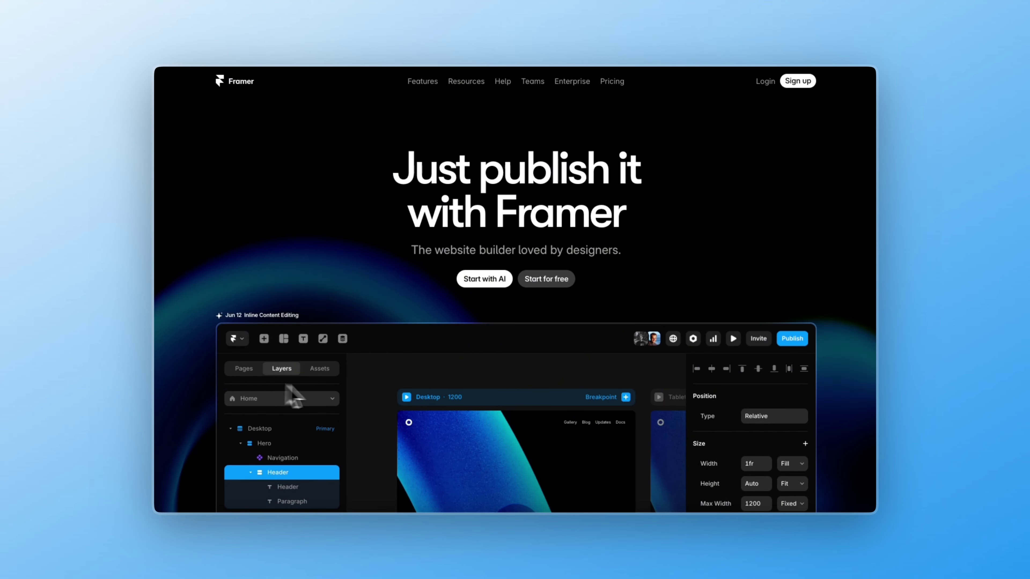
Sign up with email, open the /wireframer page, and launch Wireframer from the Insert list
click(555, 280)
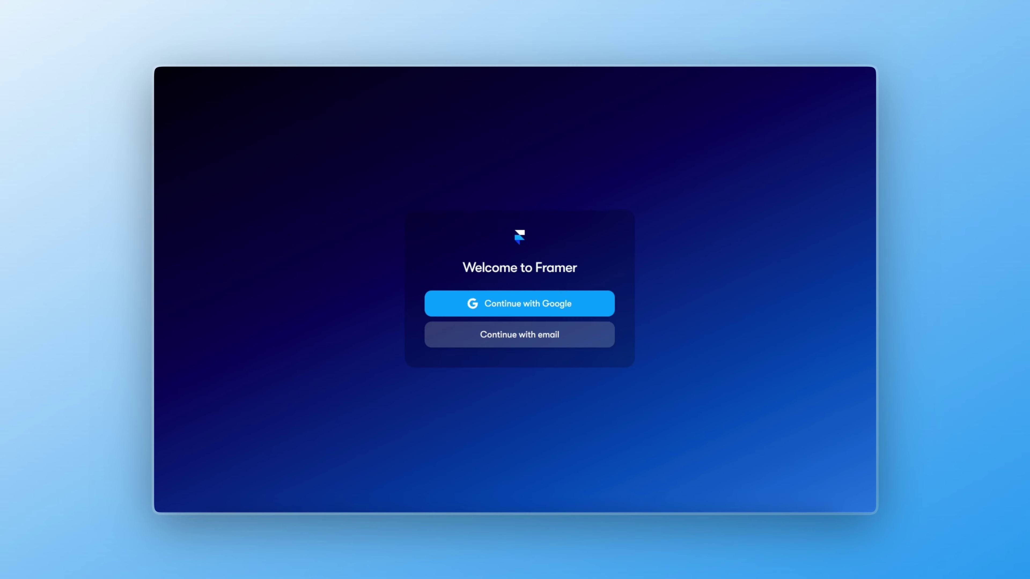
click(543, 339)
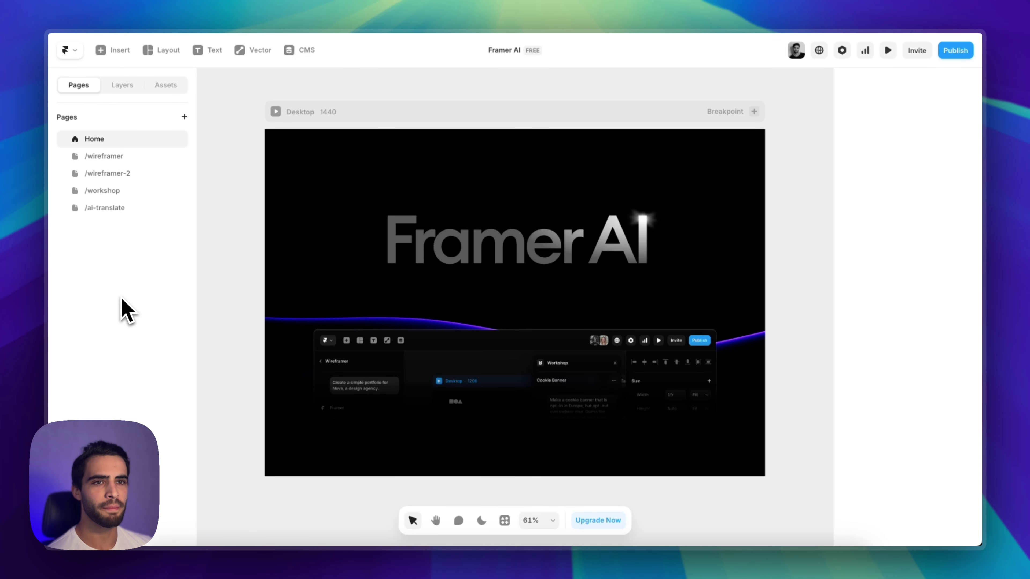
click(123, 161)
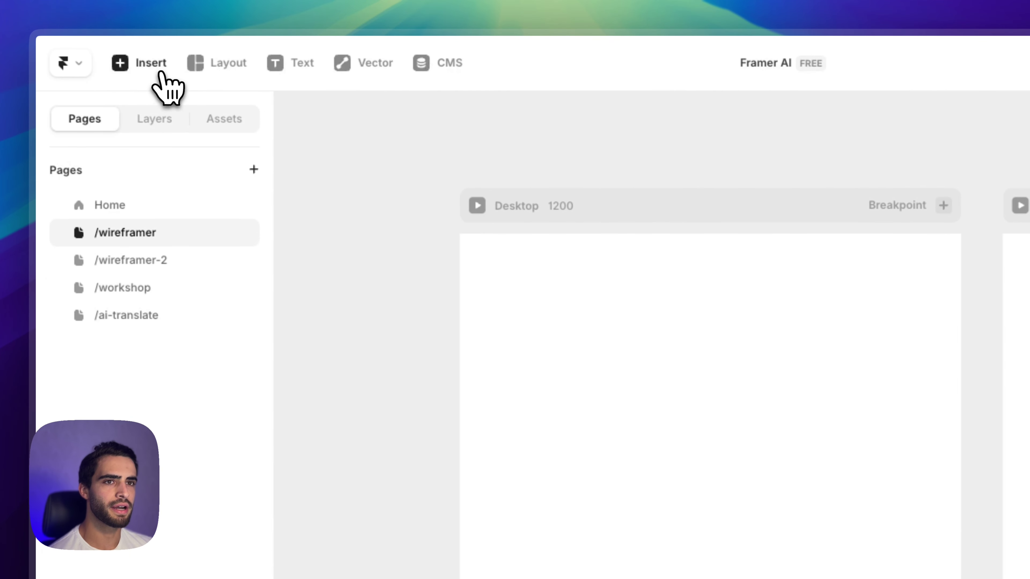
click(124, 52)
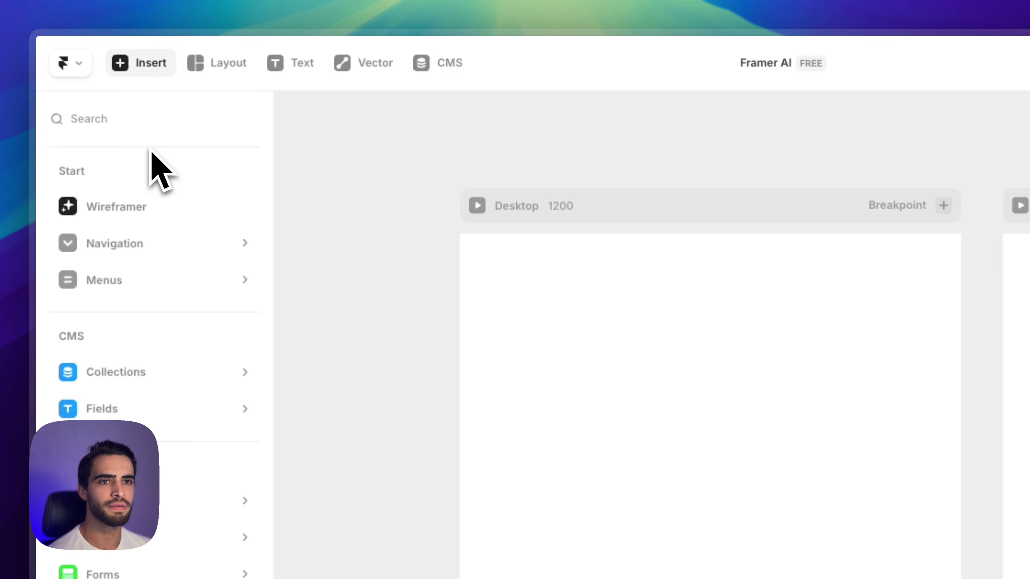
click(138, 201)
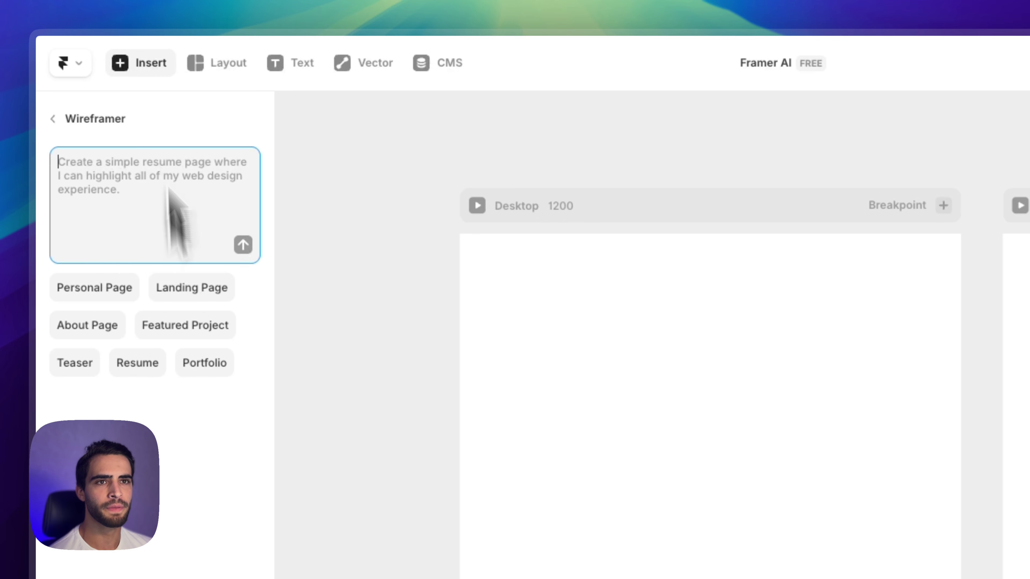
Reopen the Wireframer page generator and place the cursor in its empty prompt box
click(156, 62)
click(156, 61)
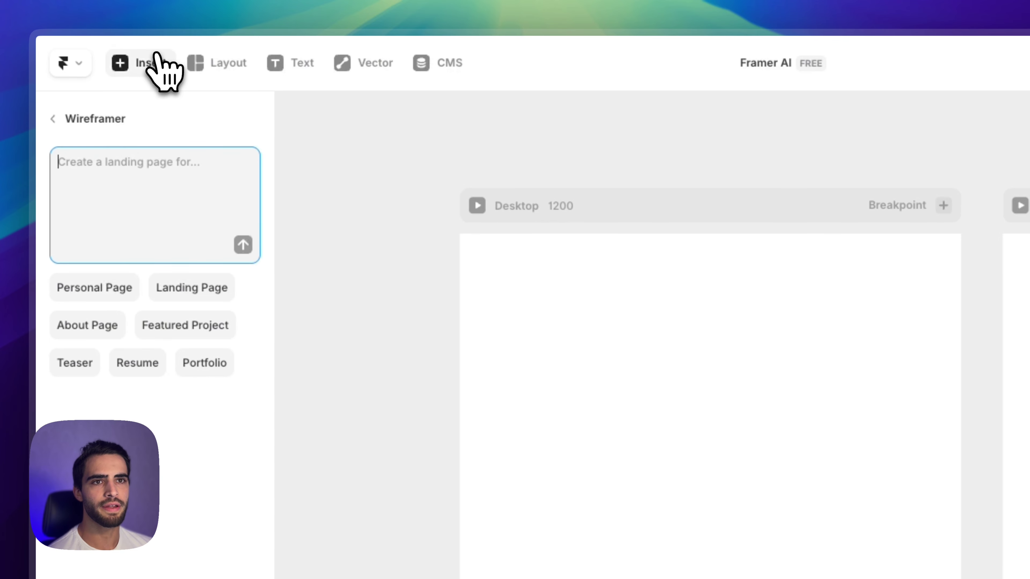
click(61, 119)
click(134, 211)
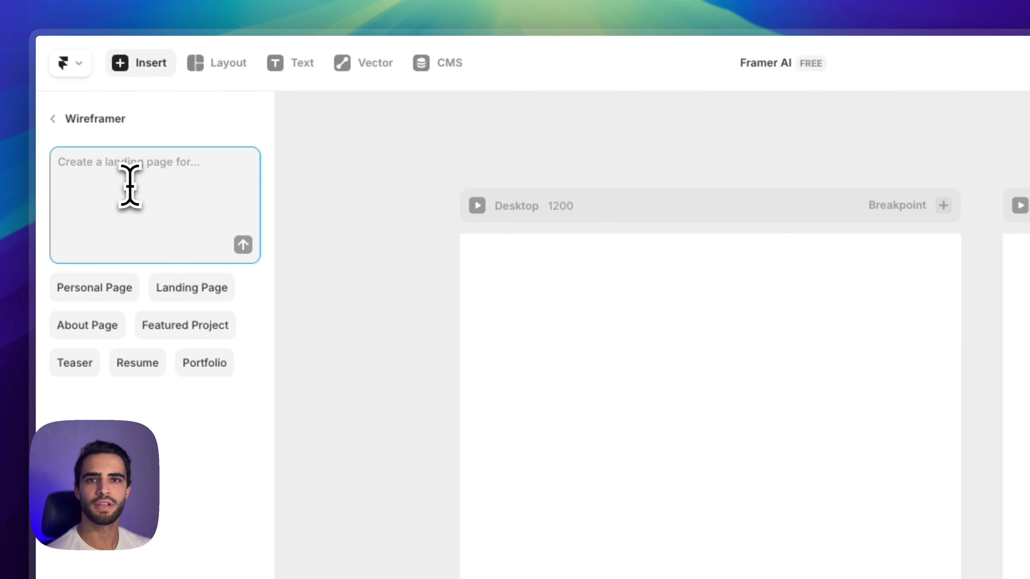
click(166, 425)
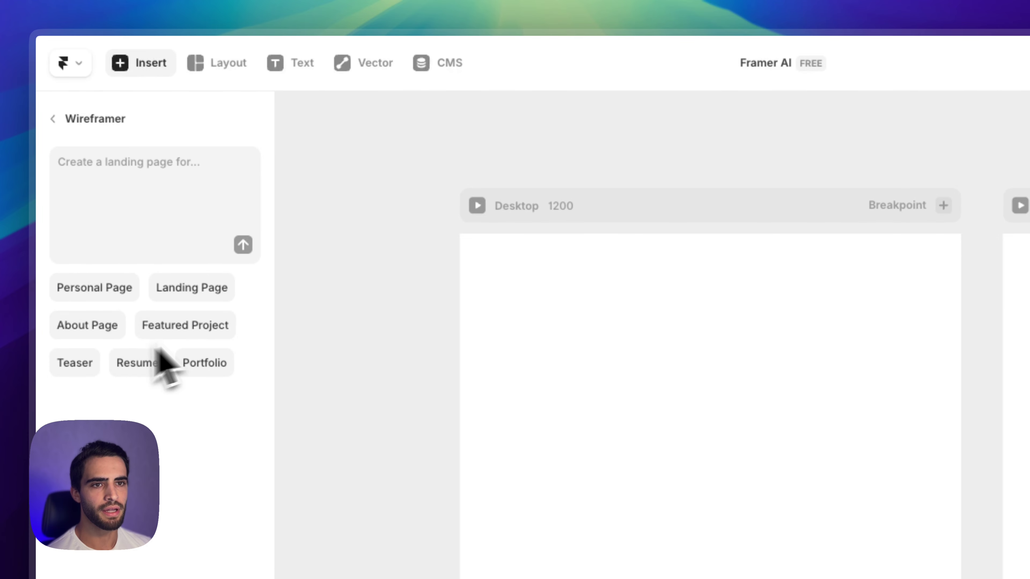
click(136, 213)
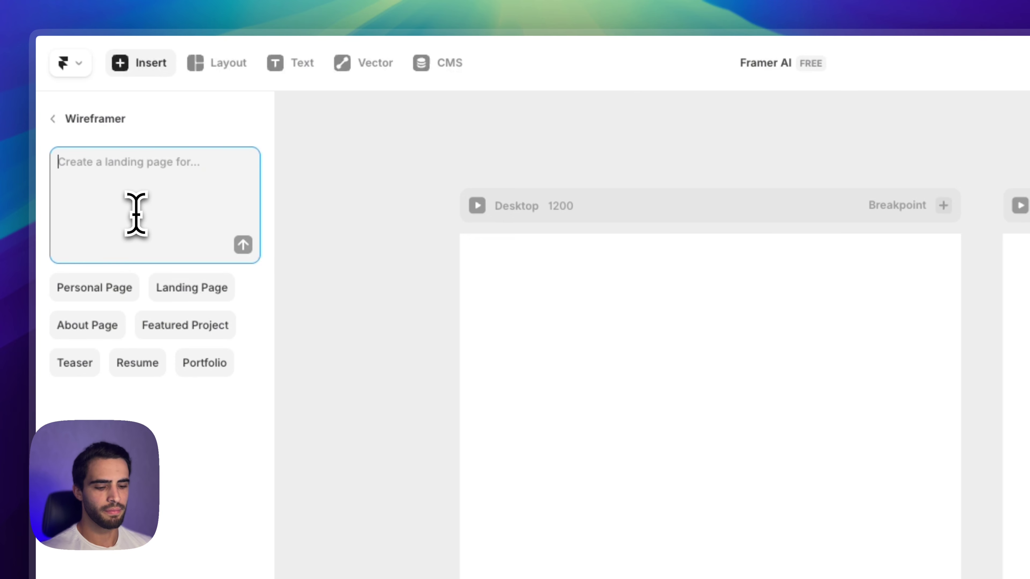
Ask Wireframer in Portuguese for a page with profile image, name, links and social networks
text(crie u)
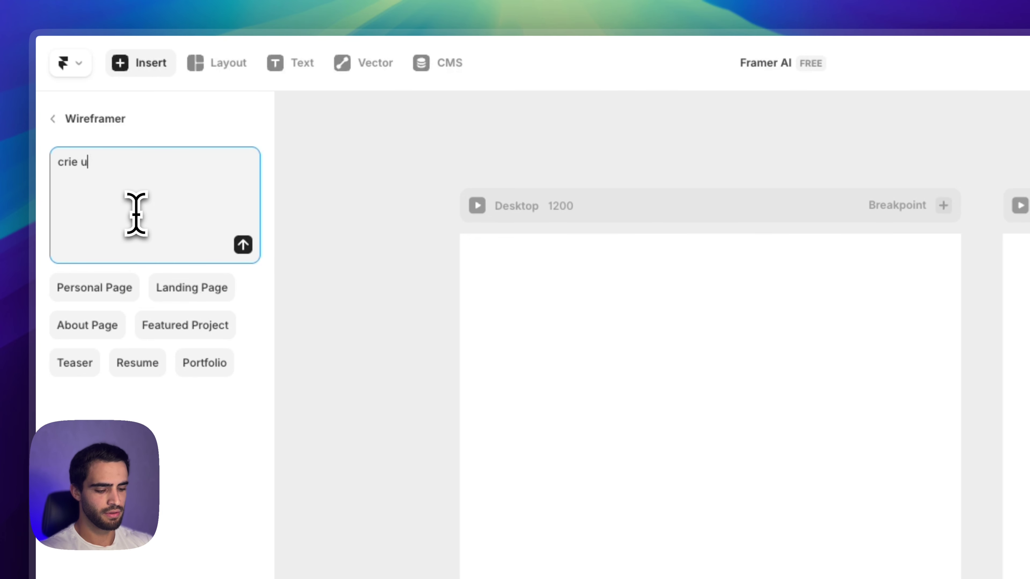
text(ma página simples no formato linktree. quero um)
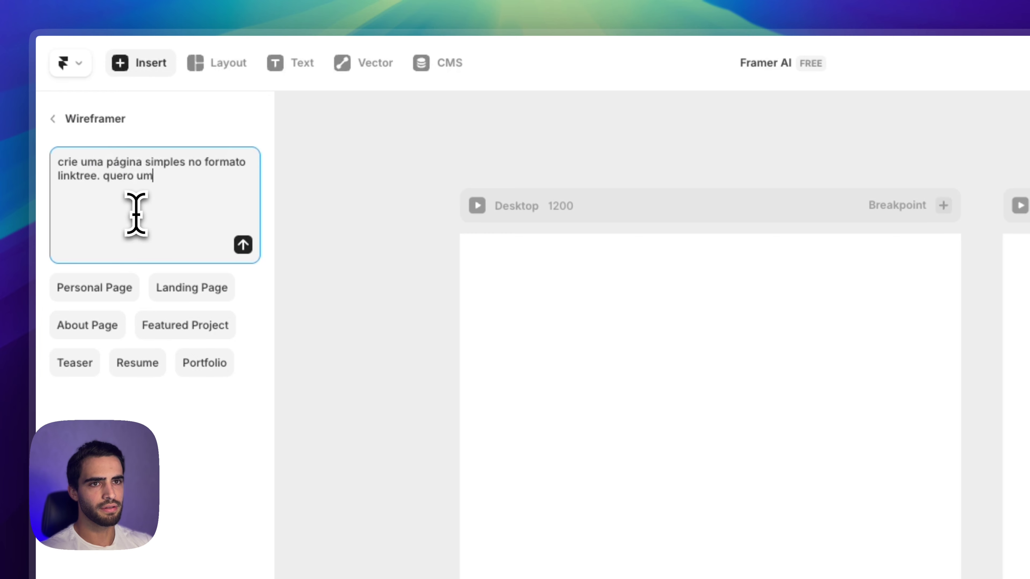
text(agem de per)
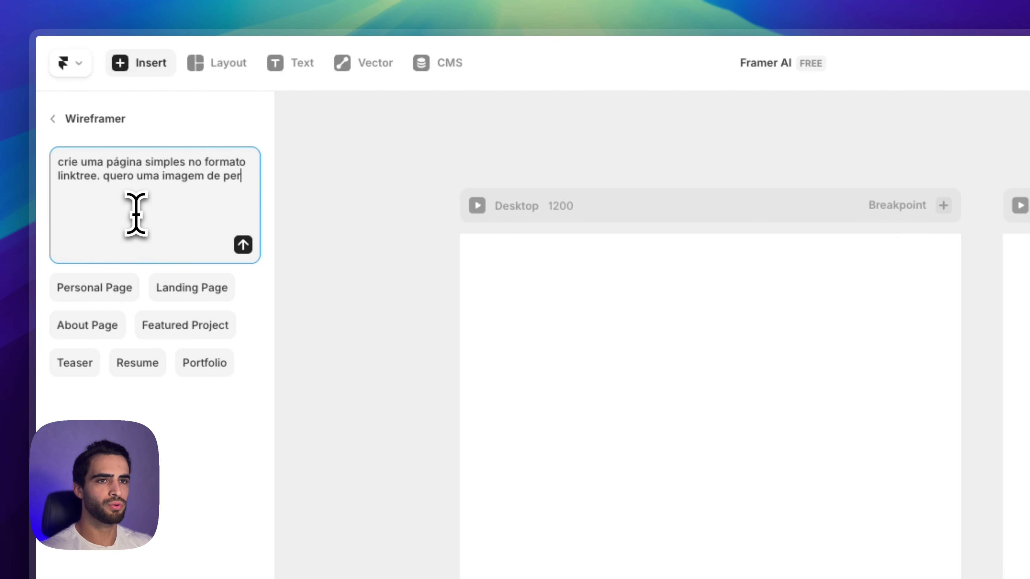
text(fil)
key(BackSpace)
key(BackSpace)
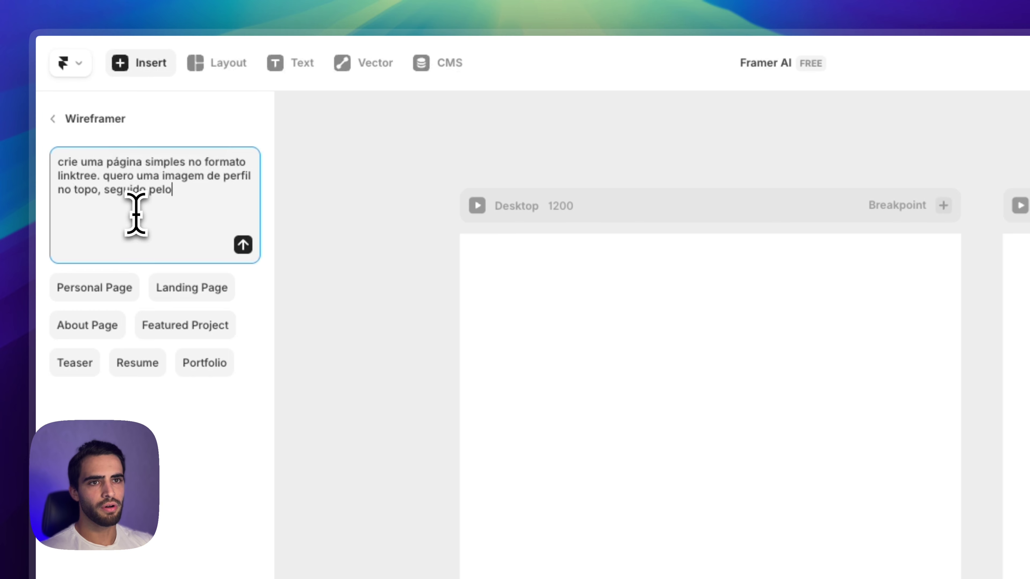
text(nome em)
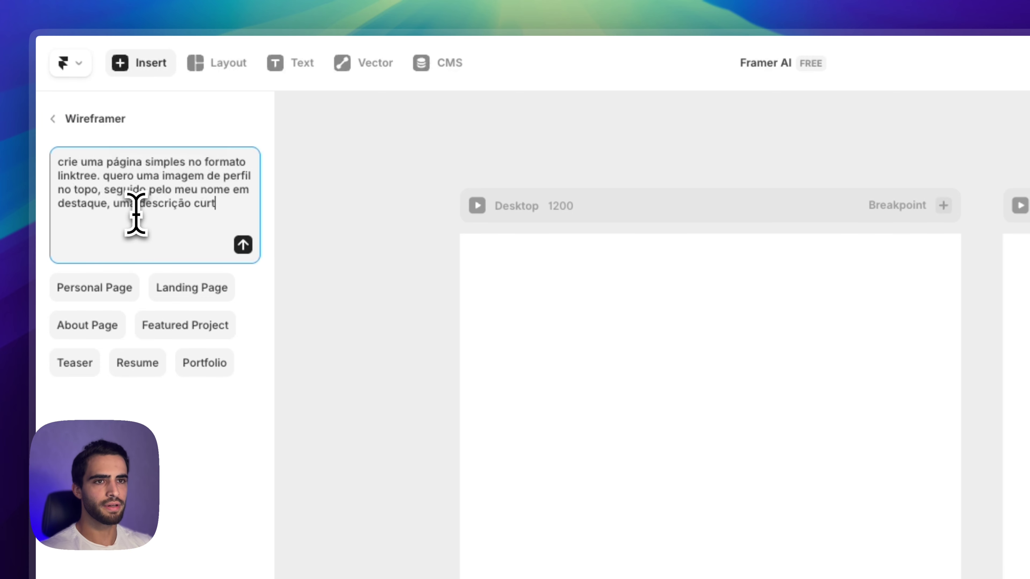
text(logo abaixo alguns lin)
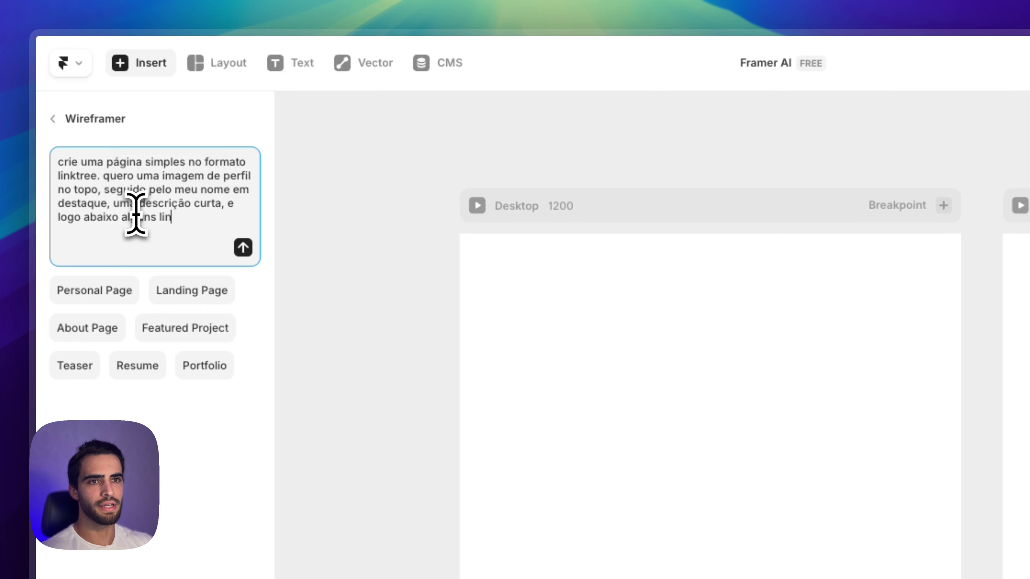
text(ks. finalize com links)
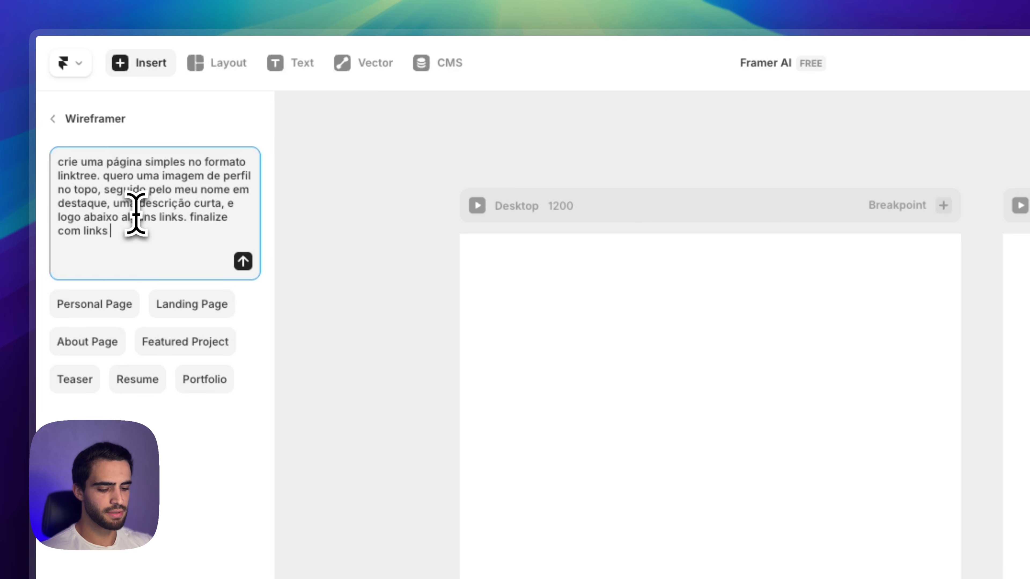
text(des)
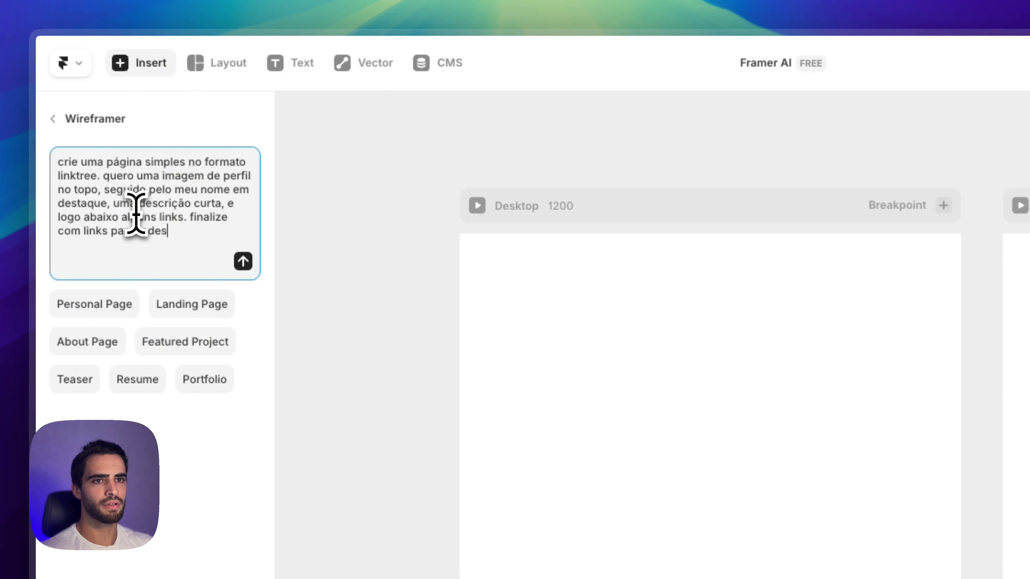
text( sociais)
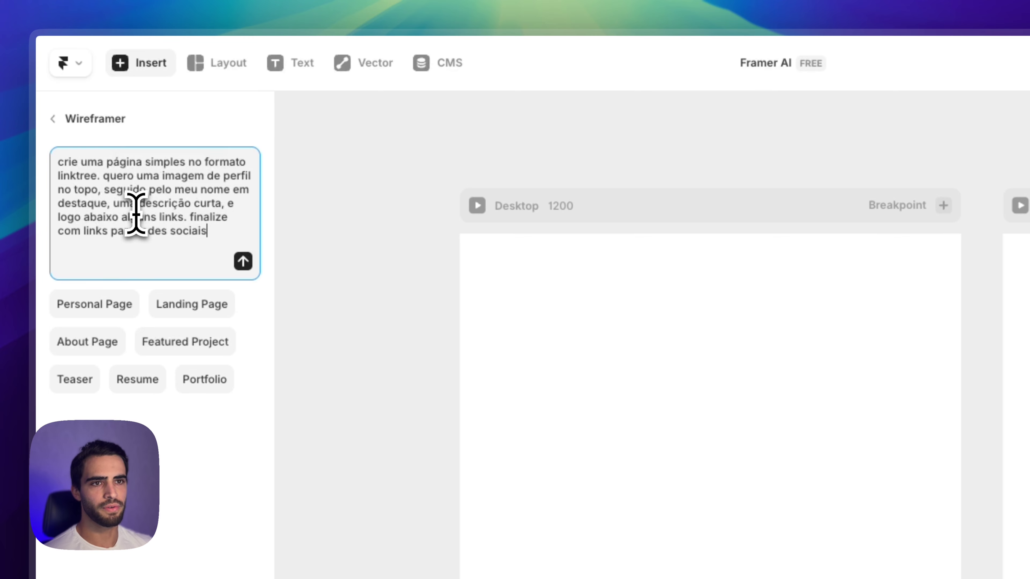
click(243, 261)
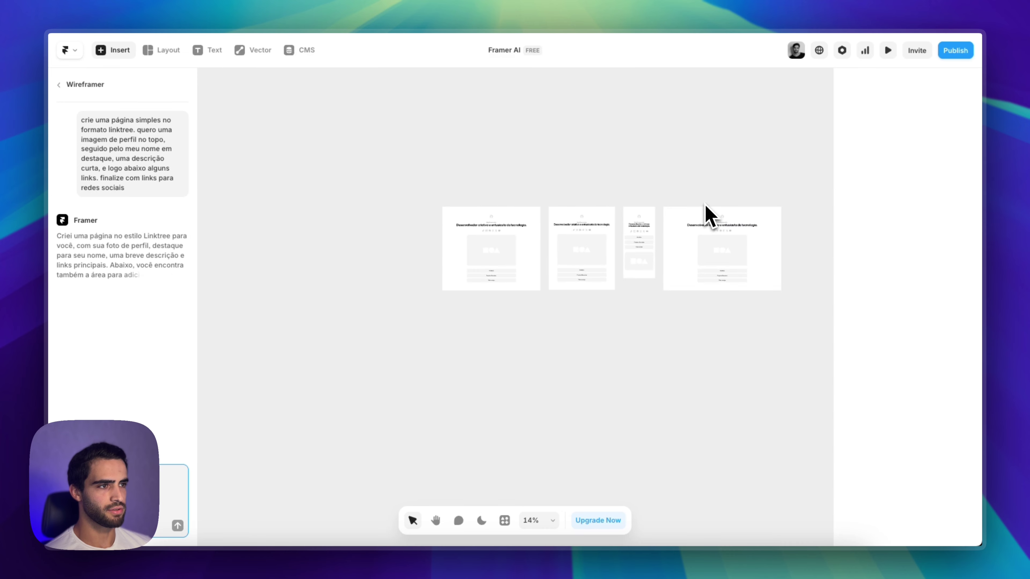
Delete the extra Desktop 2 frame from the /wireframer page's layers
click(734, 200)
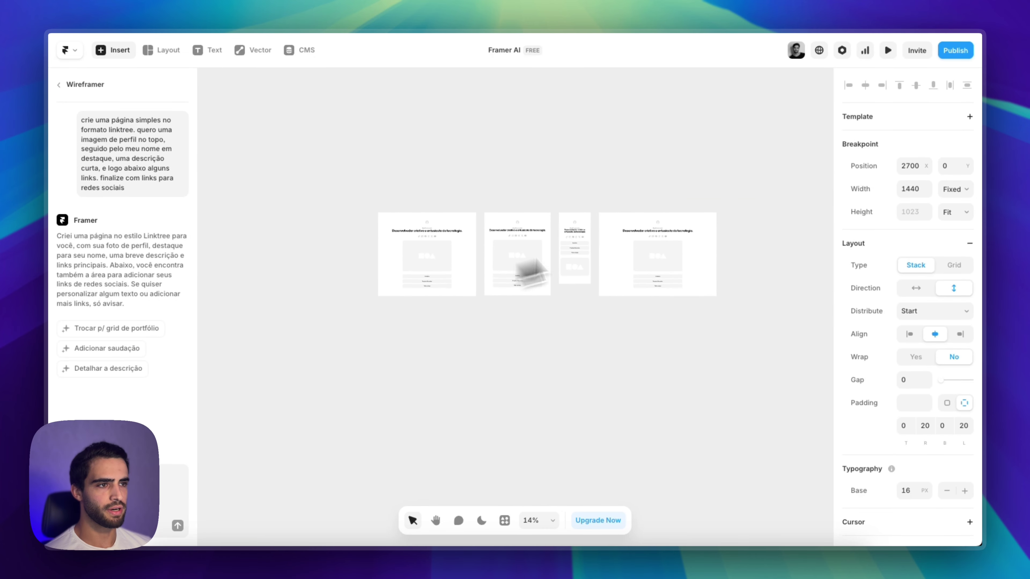
click(230, 207)
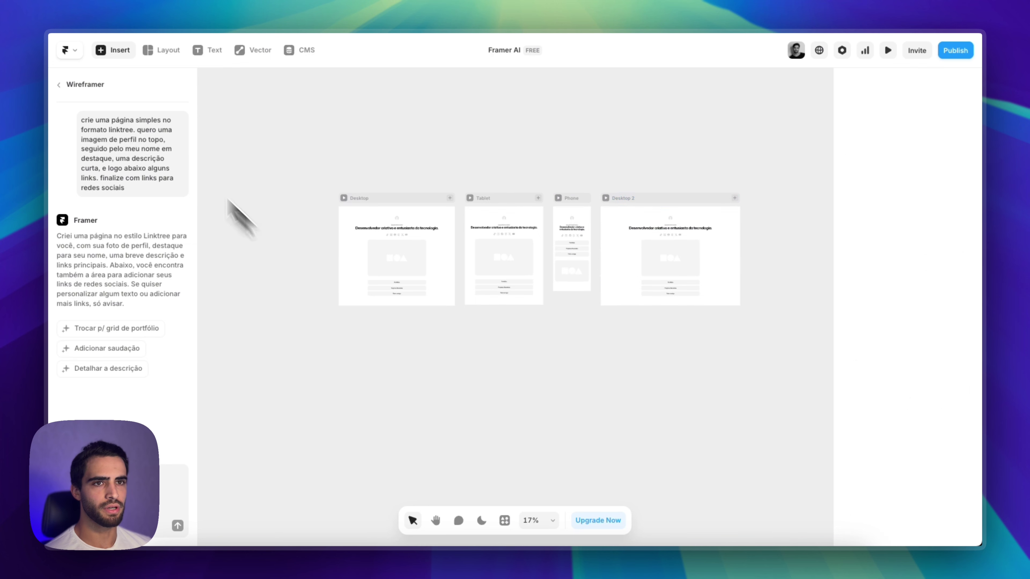
click(61, 84)
click(124, 85)
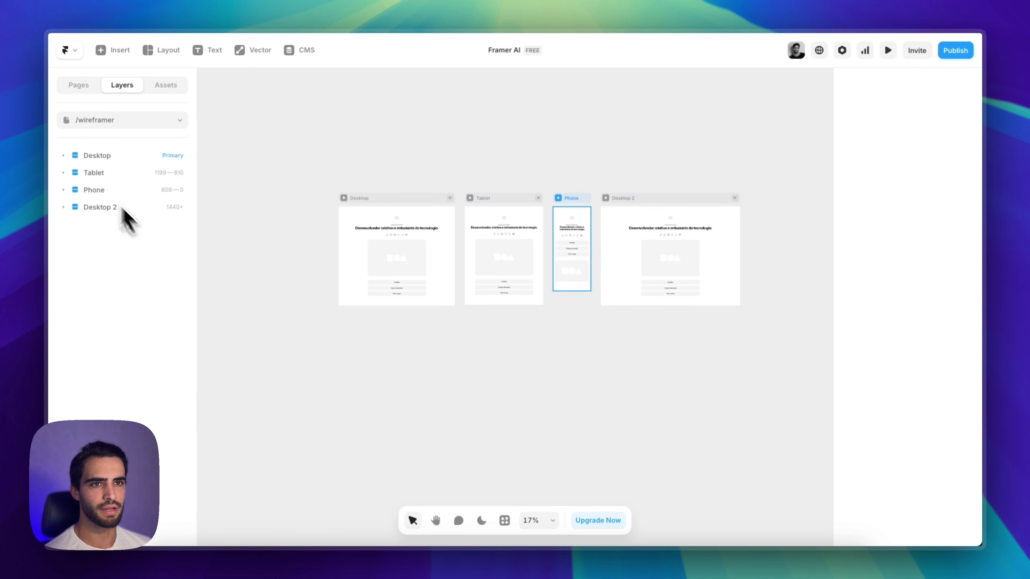
click(122, 159)
click(666, 212)
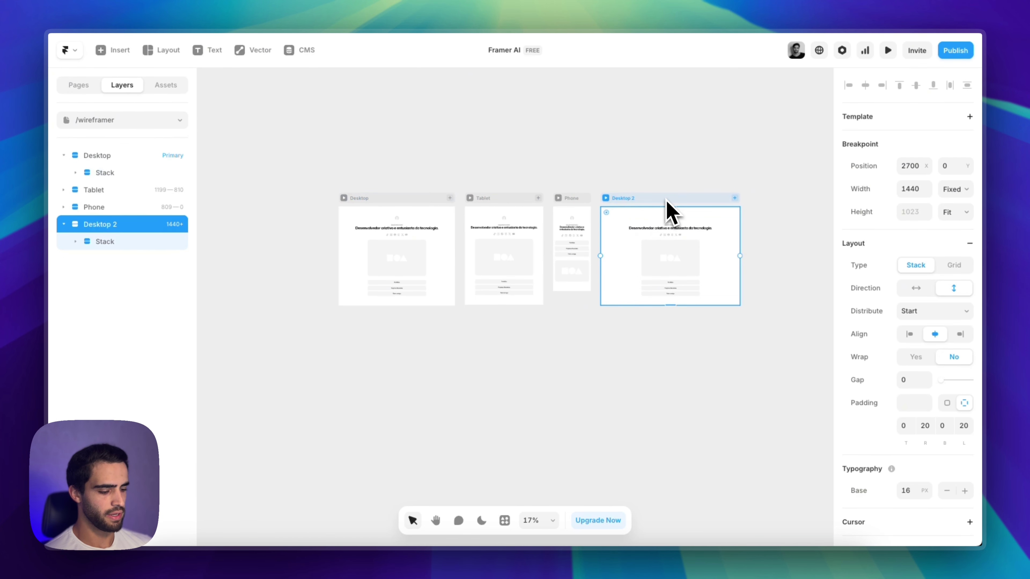
key(BackSpace)
Select the row of social media icons in the Desktop layout
scroll(374, 325, up, 10)
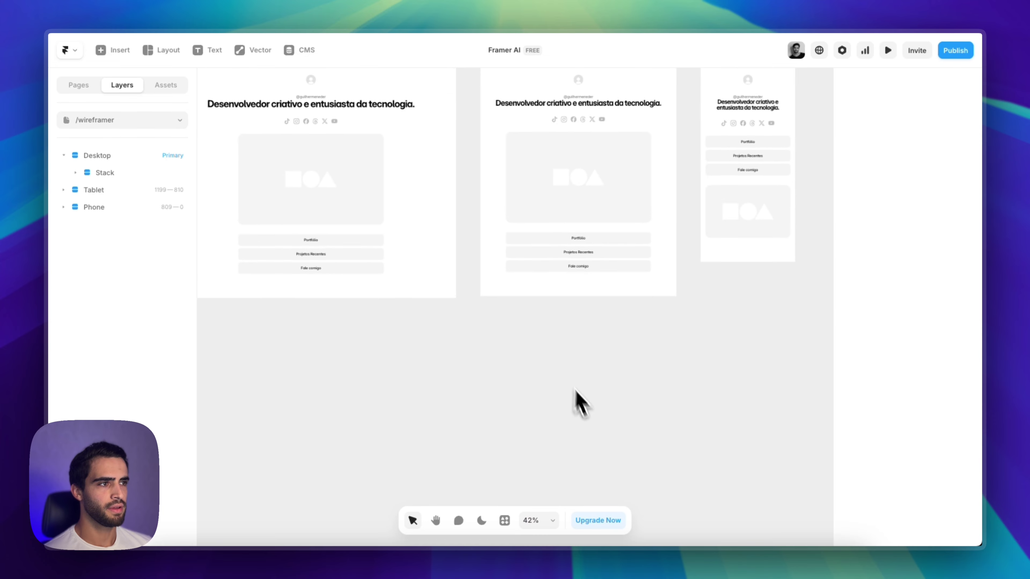
scroll(419, 292, up, 5)
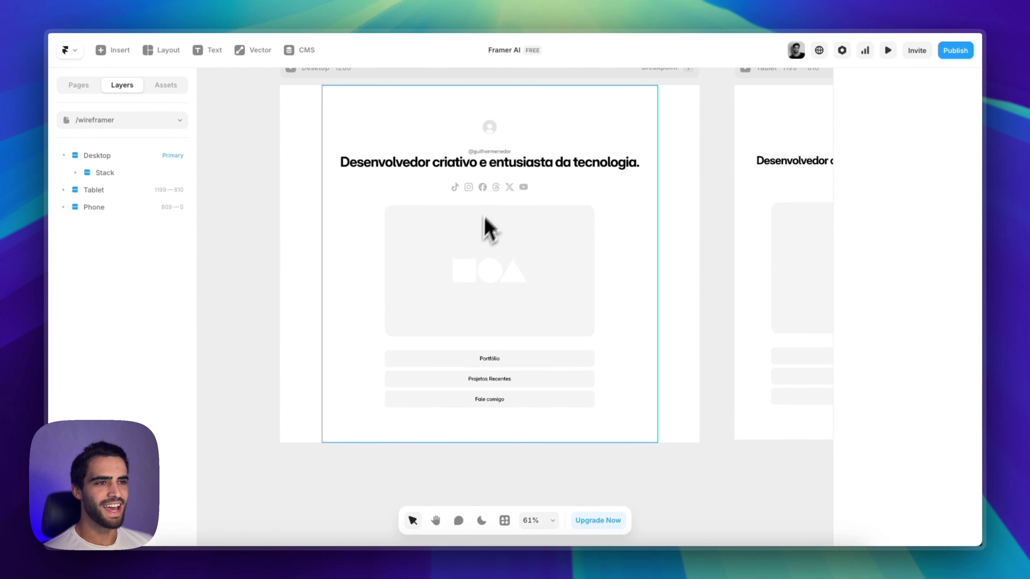
scroll(489, 194, down, 1)
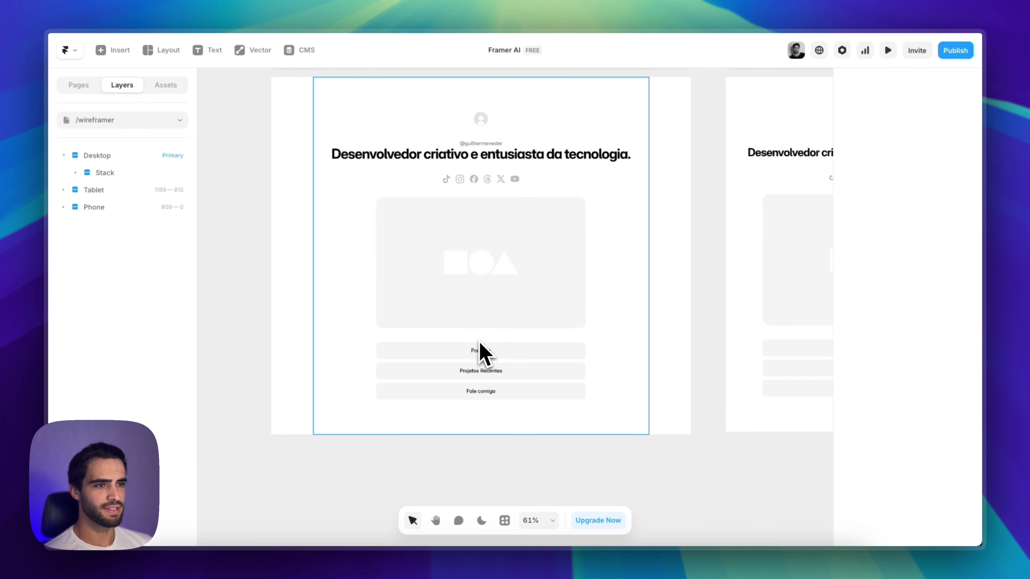
click(470, 181)
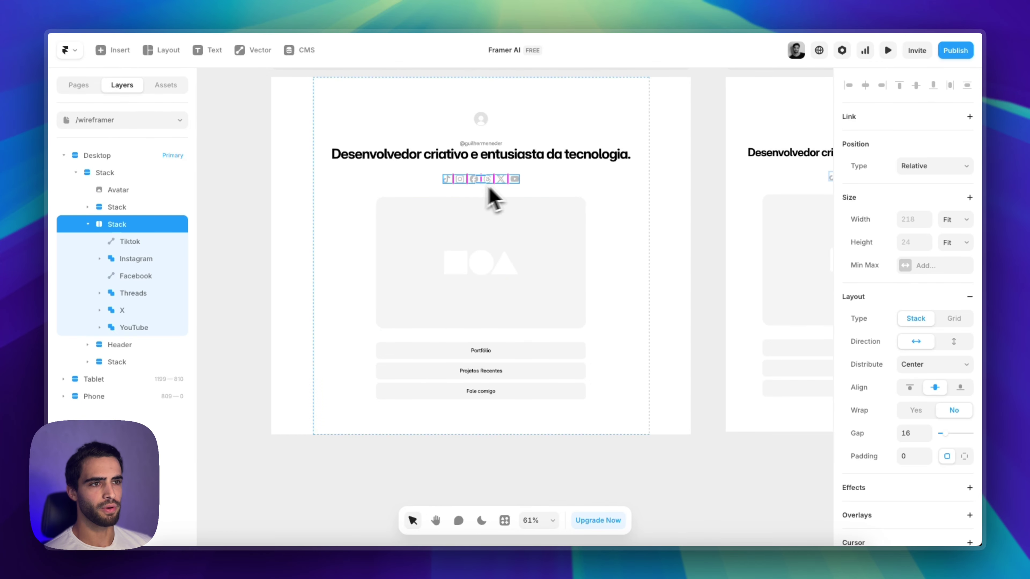
Collapse the social-icons Stack and drag it below the three Desktop link buttons
scroll(449, 212, down, 2)
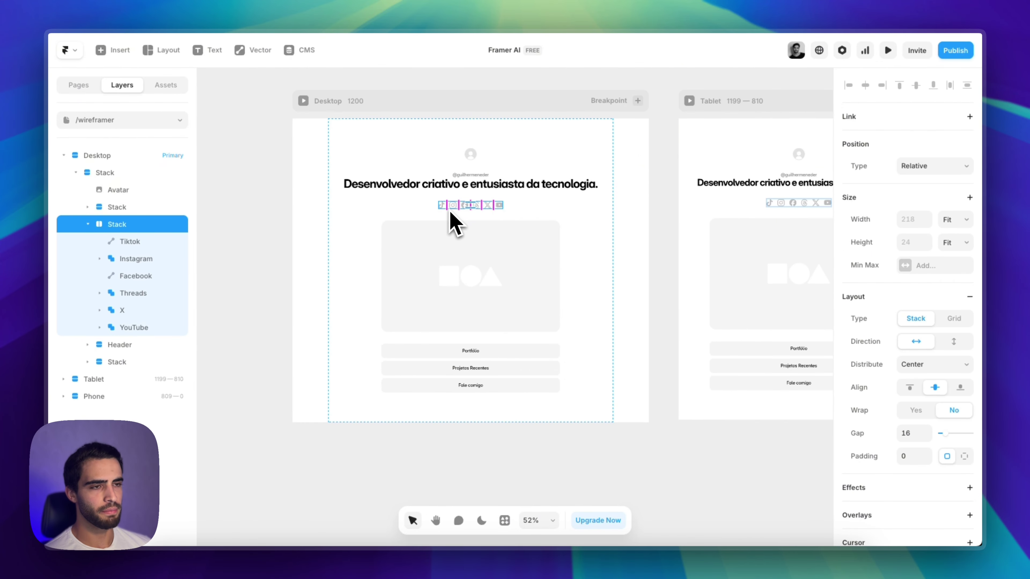
scroll(453, 223, up, 1)
scroll(453, 222, right, 1)
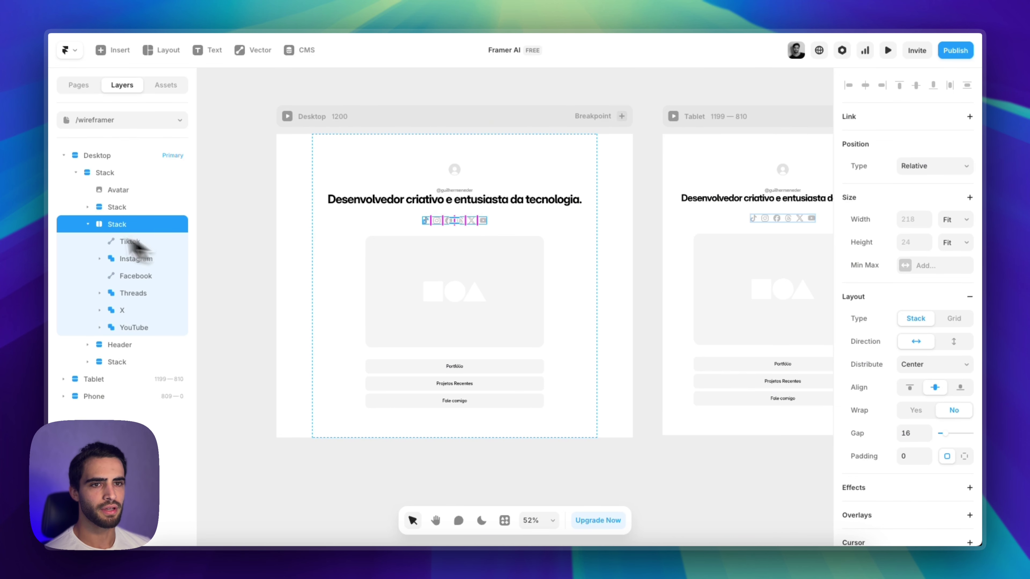
click(88, 224)
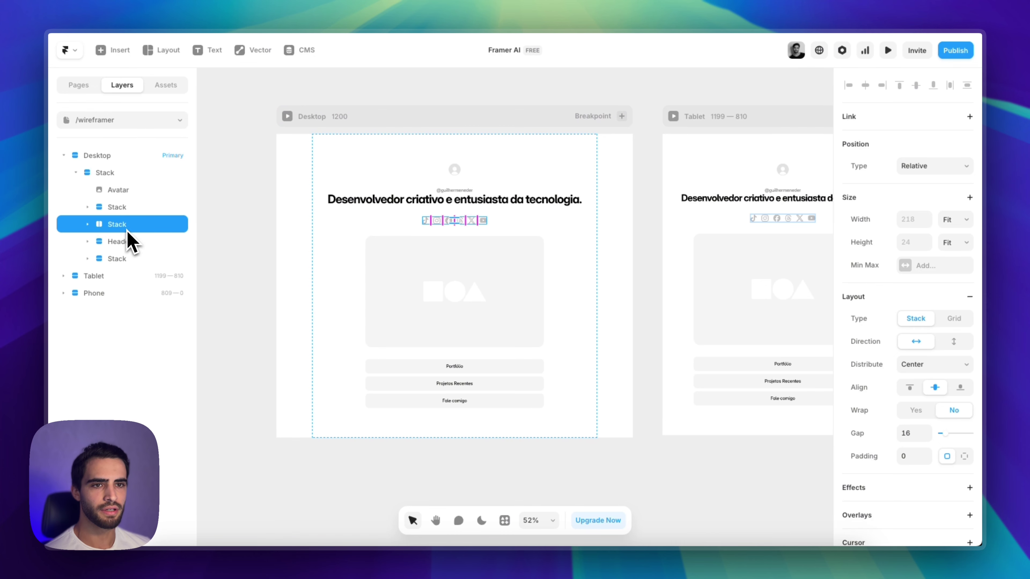
drag(130, 227, 129, 266)
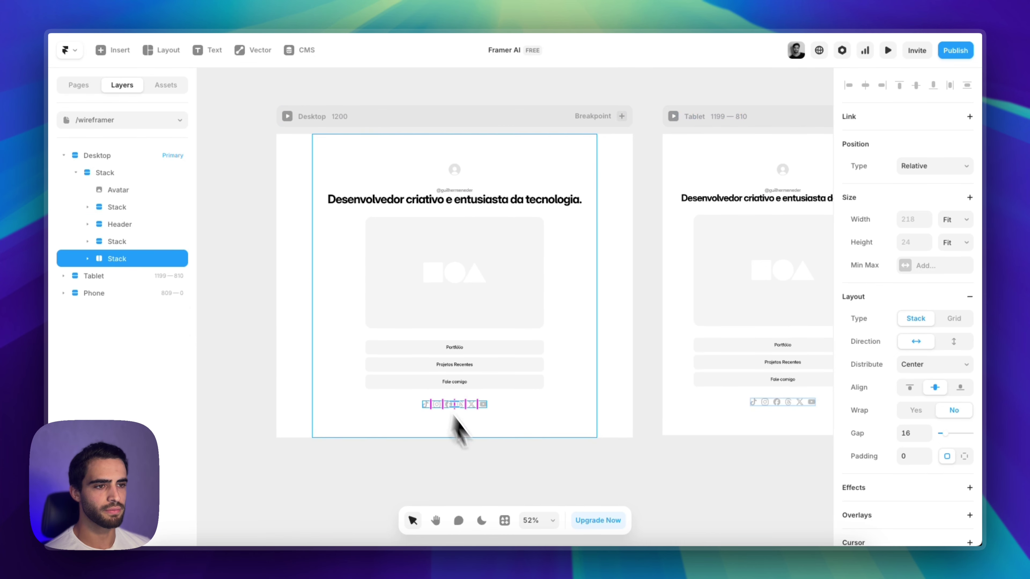
click(522, 476)
scroll(417, 461, down, 3)
scroll(426, 462, down, 3)
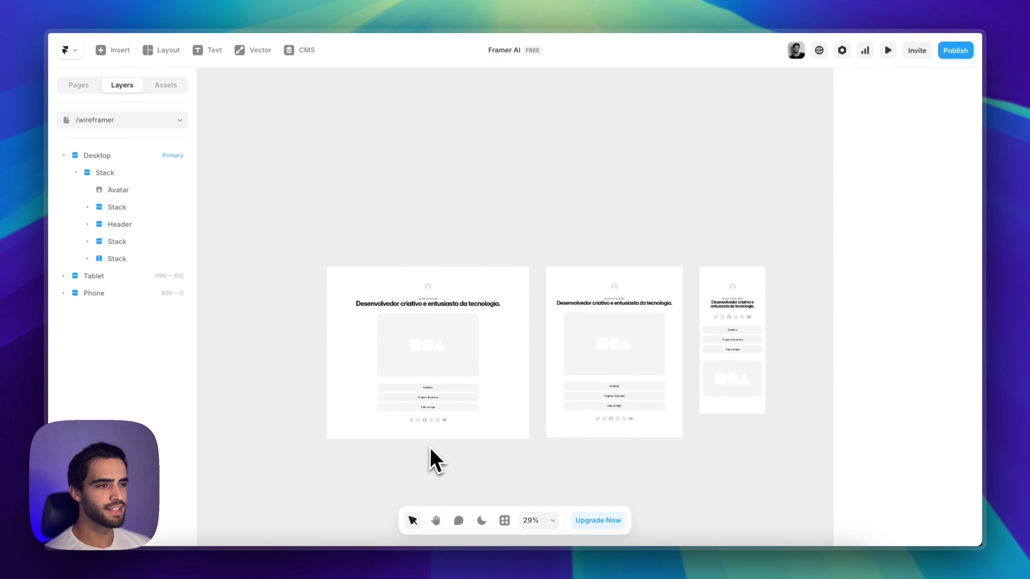
scroll(306, 283, up, 6)
scroll(437, 280, up, 1)
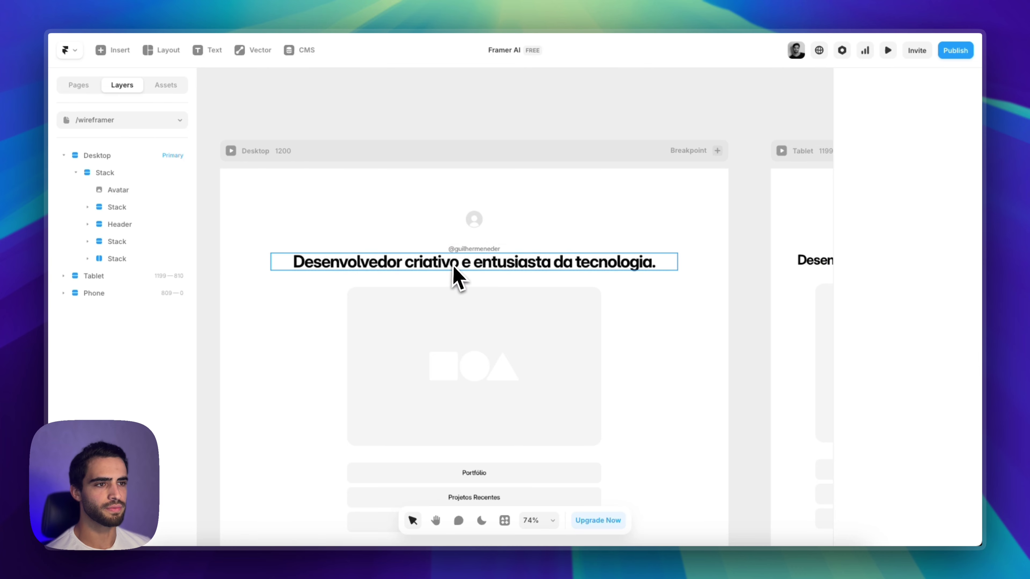
Replace the handle text with the copied tagline and move it below the heading
click(454, 268)
double_click(454, 266)
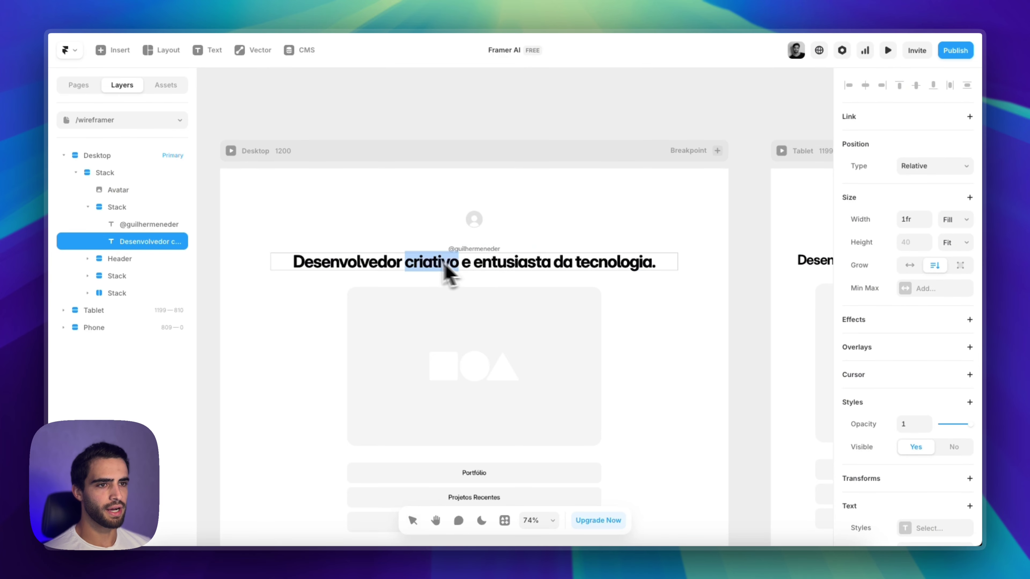
triple_click(413, 262)
key(super+c)
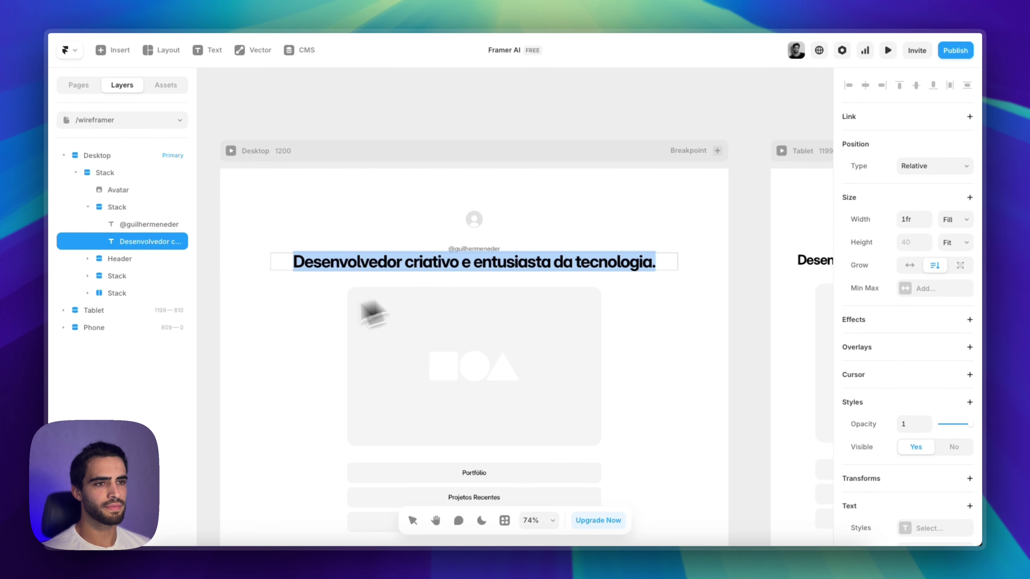
key(Escape)
click(470, 249)
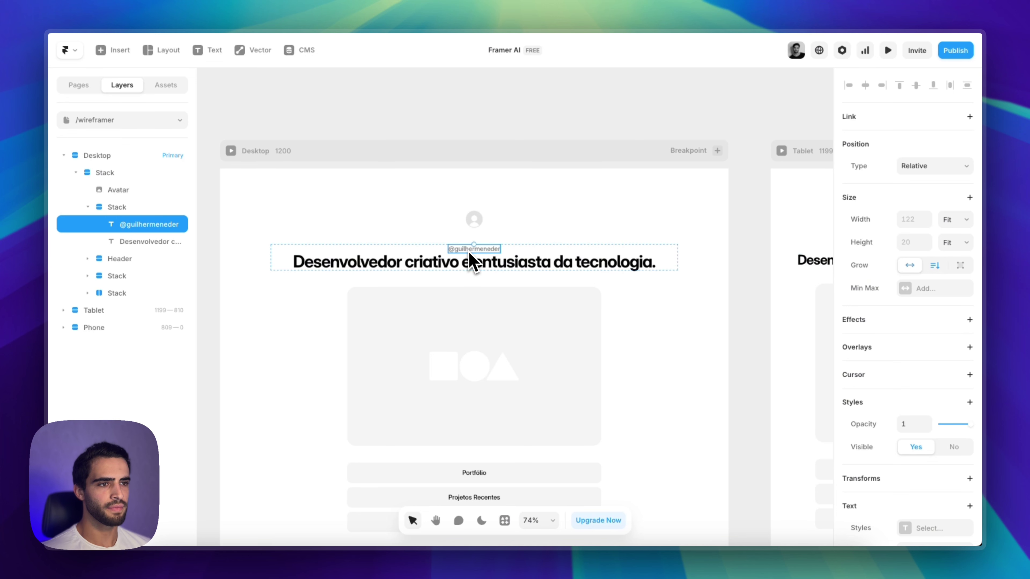
double_click(467, 249)
key(super+v)
key(Escape)
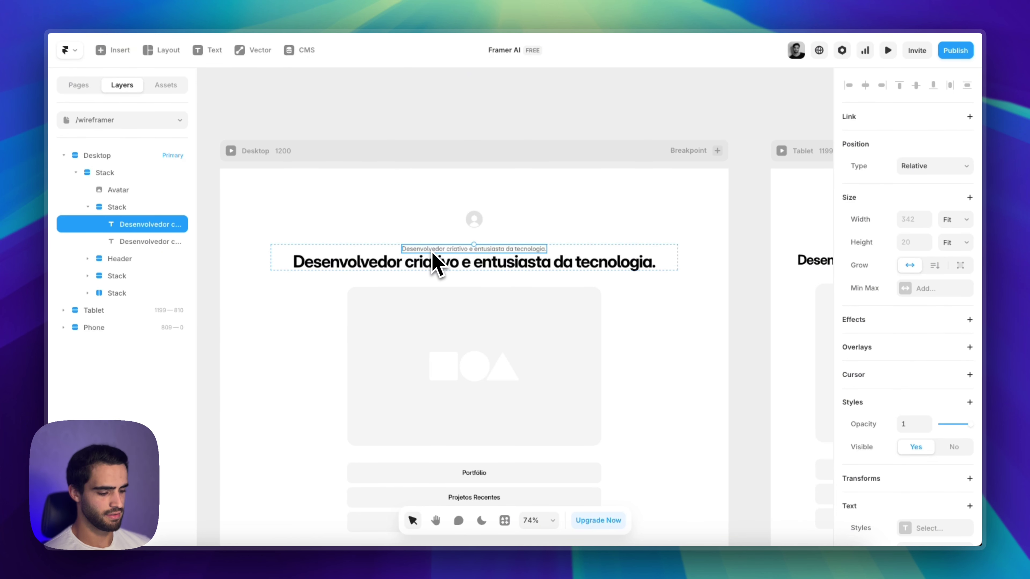
key(Down)
Retype the large heading as the person's full name
double_click(466, 254)
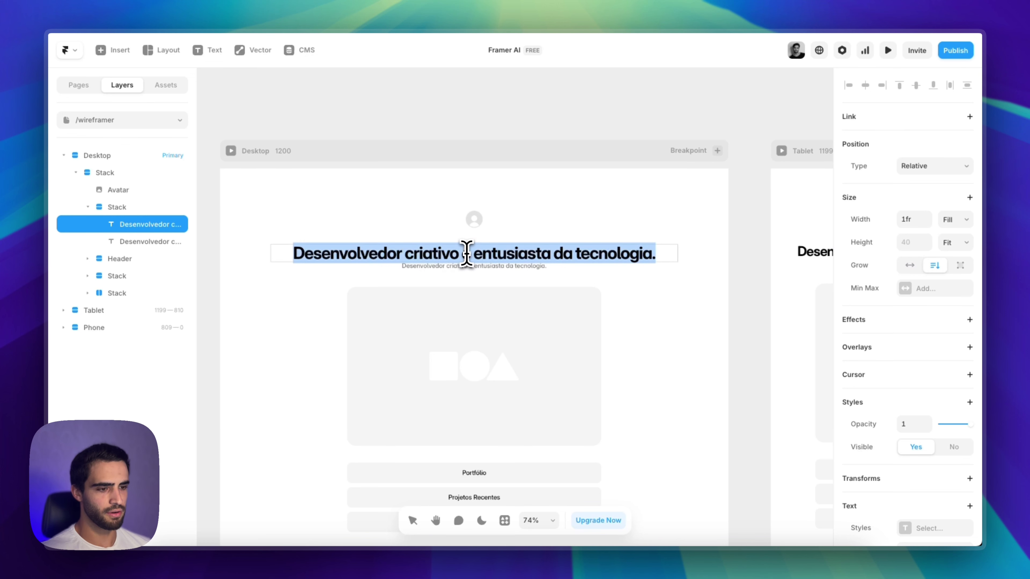
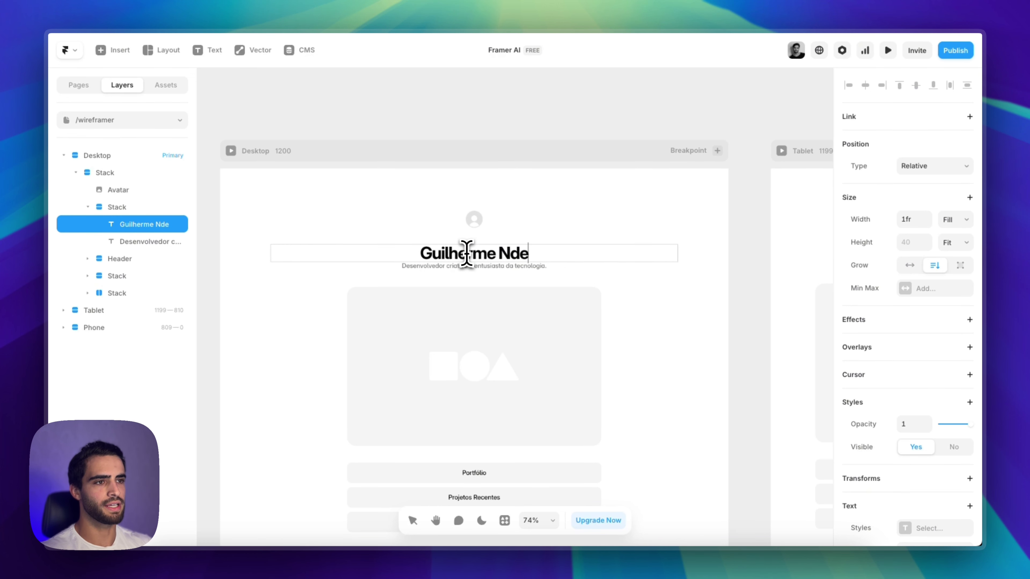
click(742, 426)
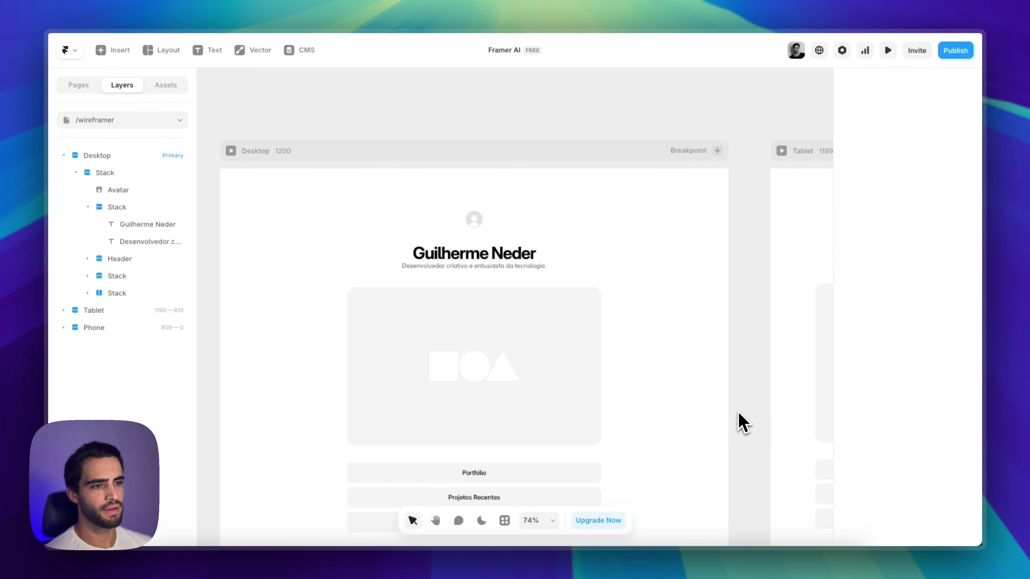
scroll(528, 391, down, 5)
scroll(552, 466, down, 2)
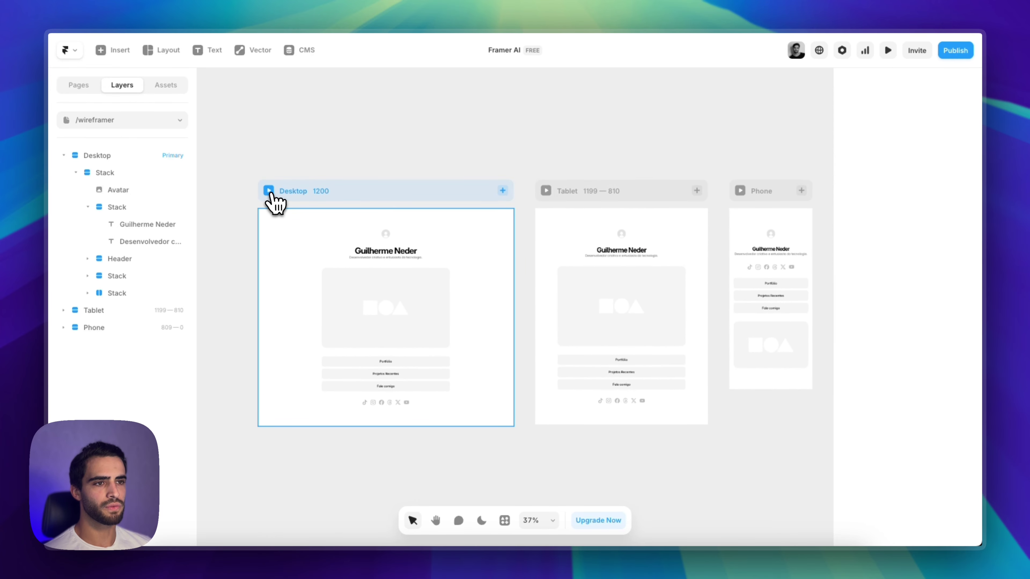
Preview the Desktop layout and narrow it to check the phone sizing
click(268, 191)
drag(866, 330, 662, 306)
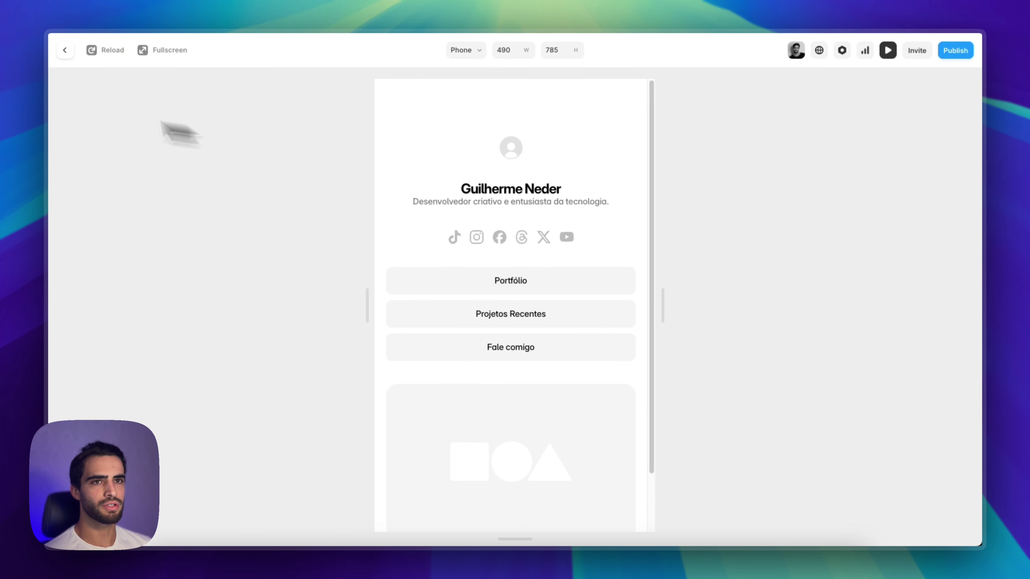
click(65, 50)
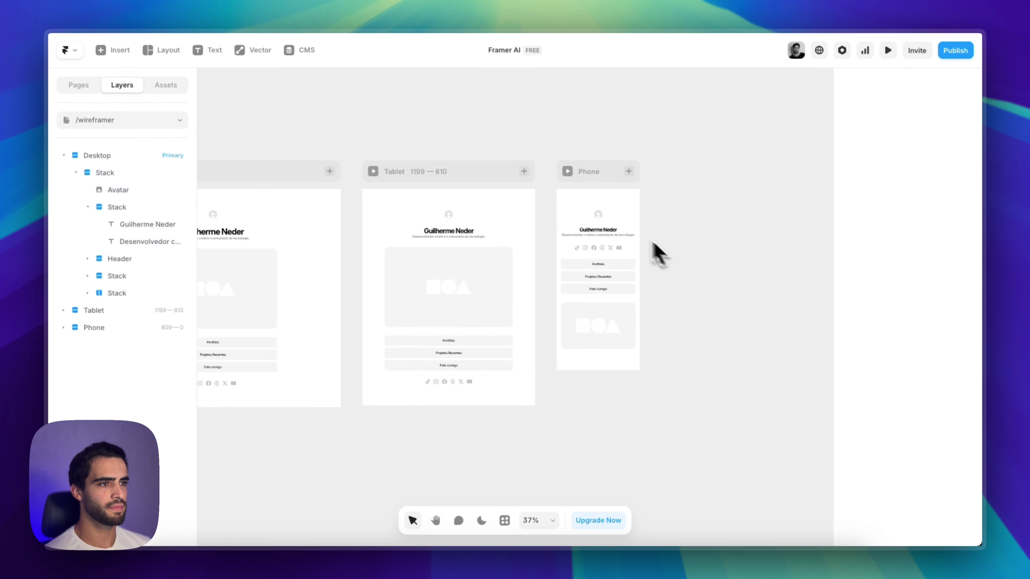
Center-align the tagline text in the Phone layout
scroll(608, 250, up, 5)
click(584, 238)
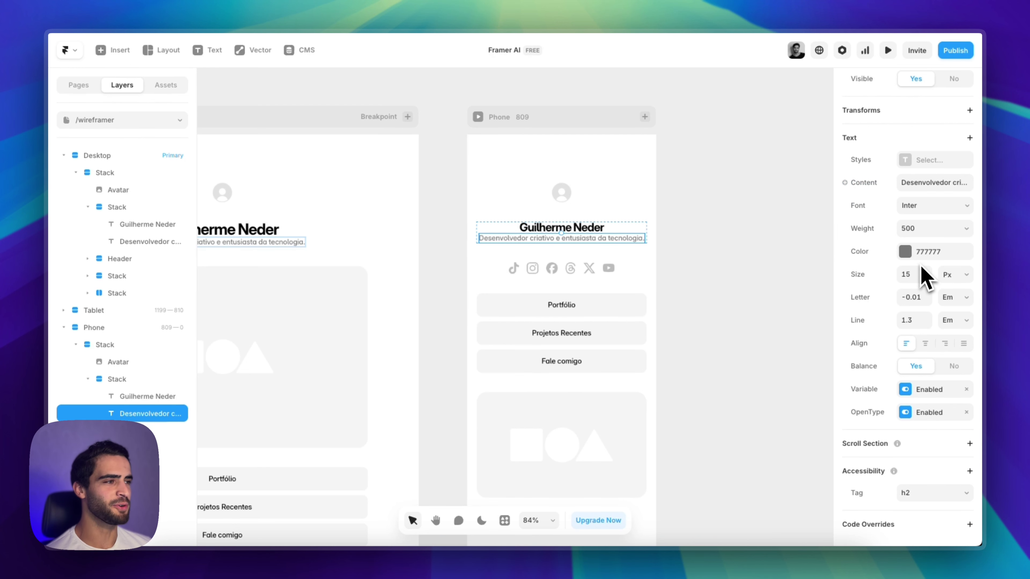
scroll(931, 386, up, 8)
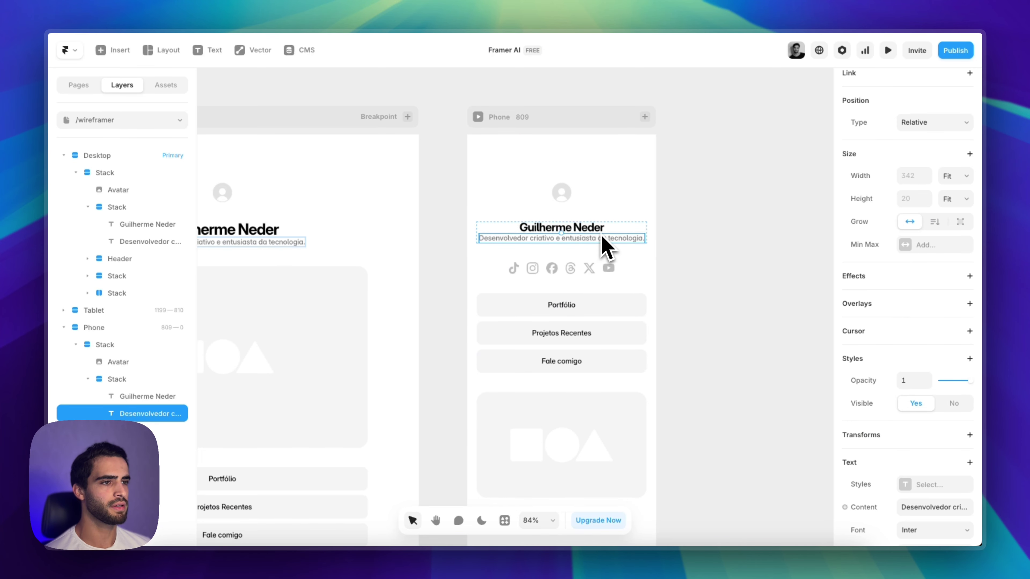
scroll(606, 247, up, 5)
scroll(862, 269, down, 6)
click(925, 398)
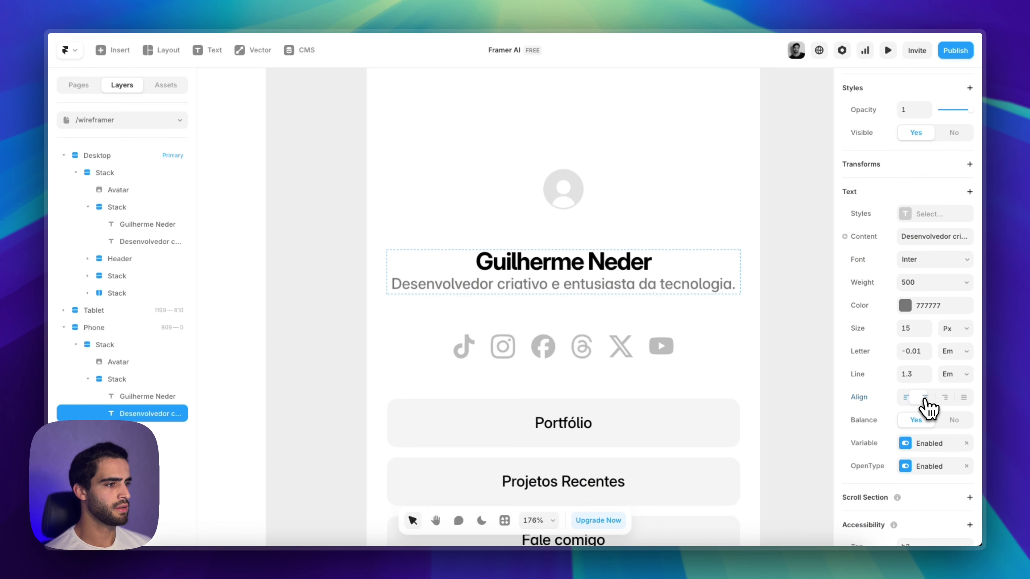
click(779, 328)
Preview the Phone layout and widen it to test responsiveness
scroll(608, 276, down, 8)
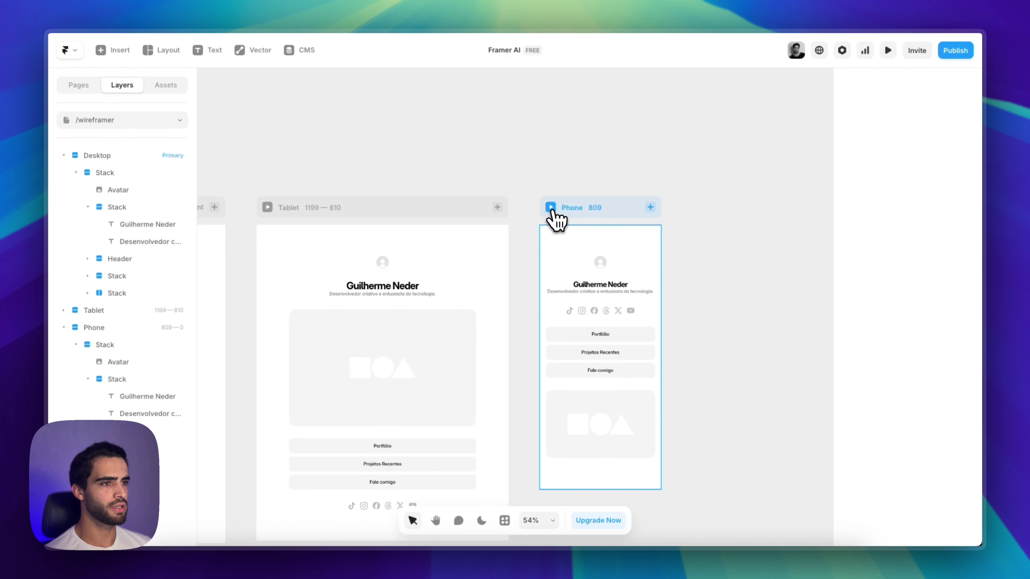
click(551, 207)
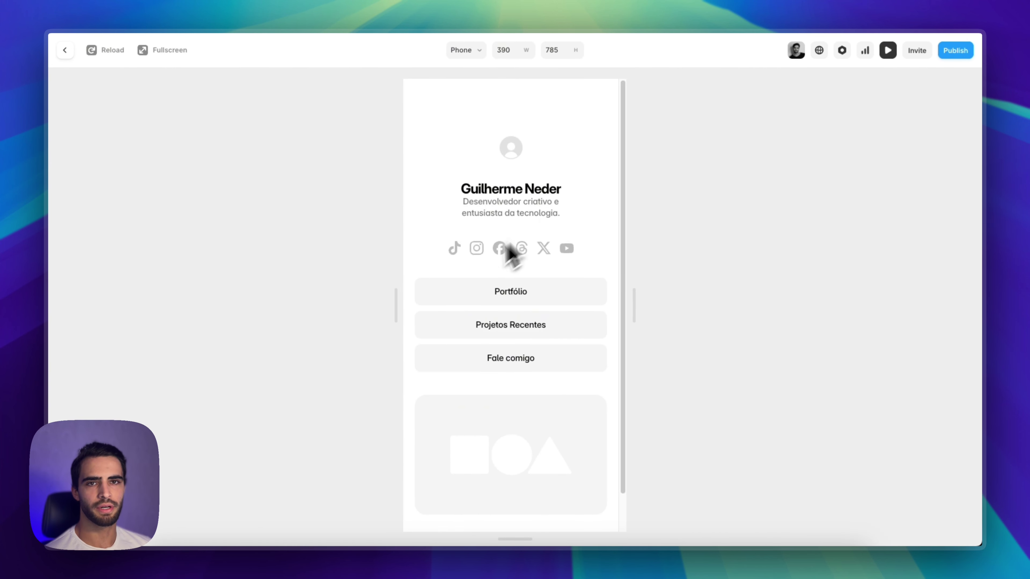
drag(633, 316, 797, 317)
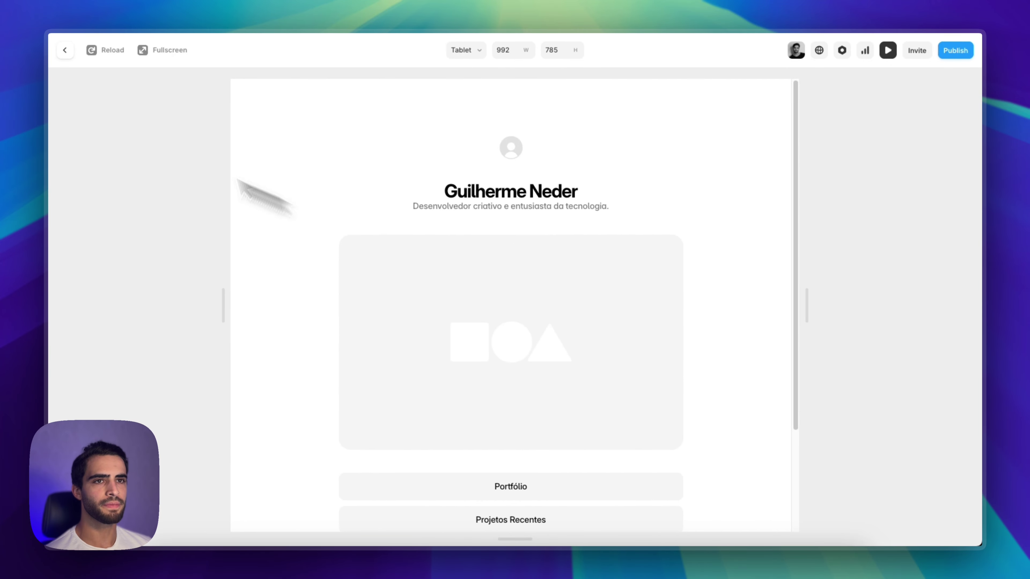
click(64, 50)
click(594, 117)
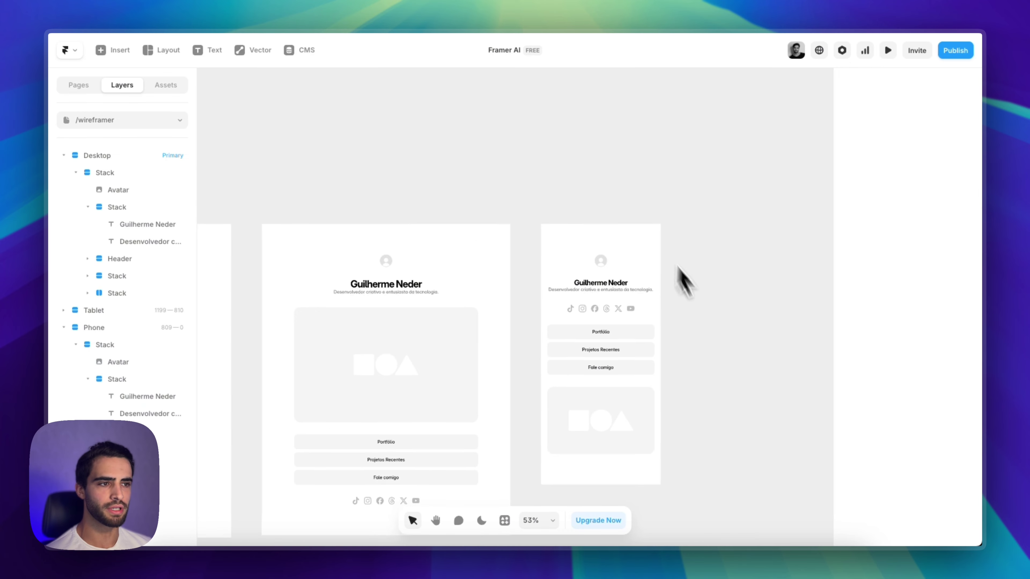
Drag the Phone layout's social icons row below the image
scroll(695, 300, down, 5)
scroll(695, 316, up, 2)
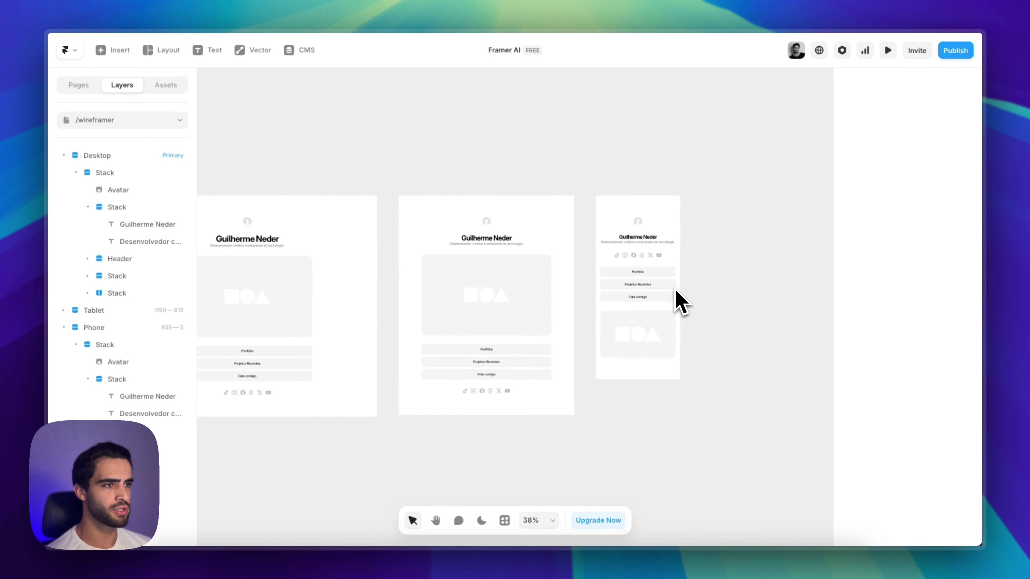
click(646, 260)
drag(649, 270, 669, 361)
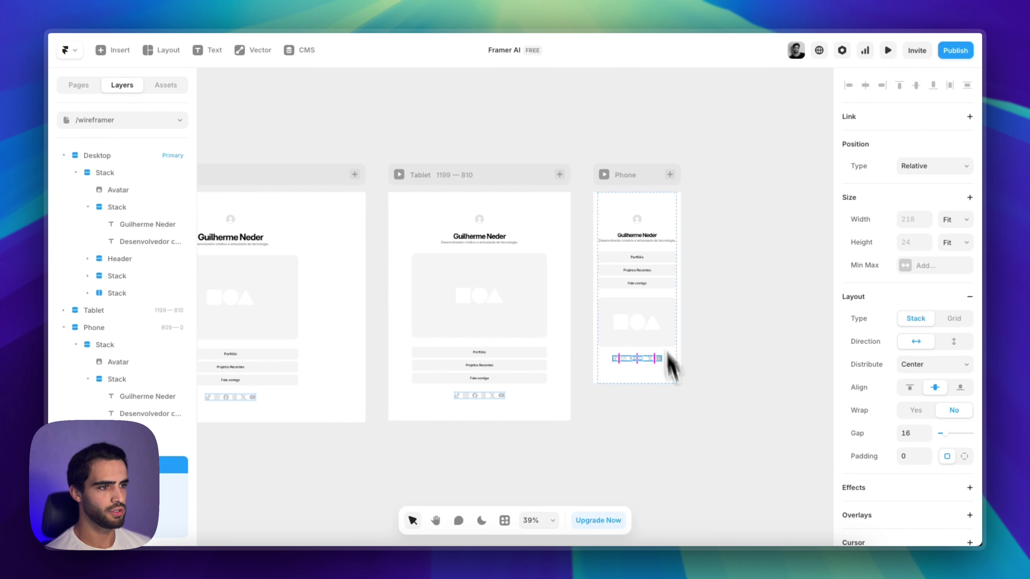
click(671, 380)
scroll(677, 396, left, 5)
scroll(649, 418, right, 3)
click(664, 420)
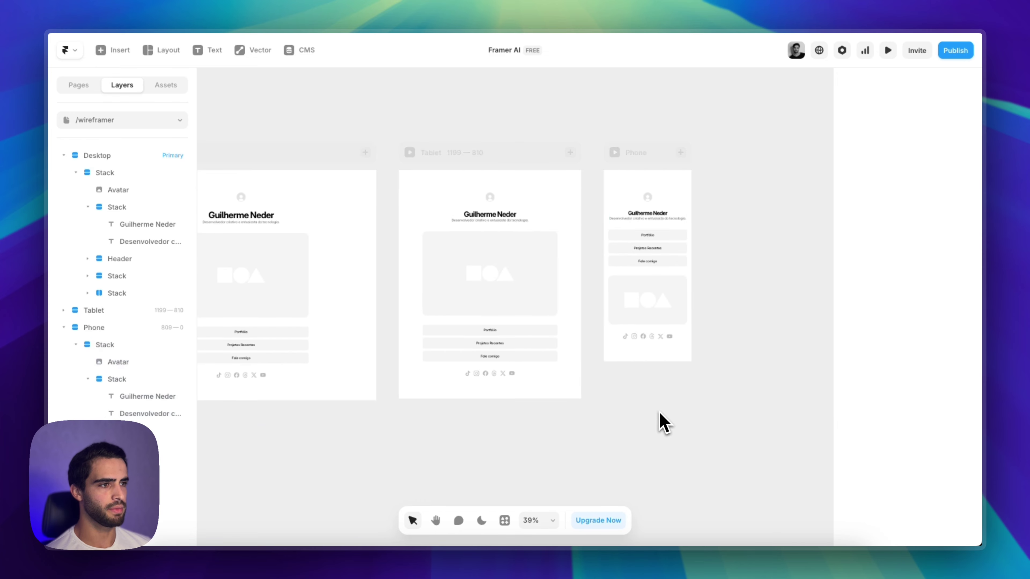
Reorder the Phone image so it sits above the three buttons
scroll(648, 365, up, 2)
scroll(641, 375, up, 4)
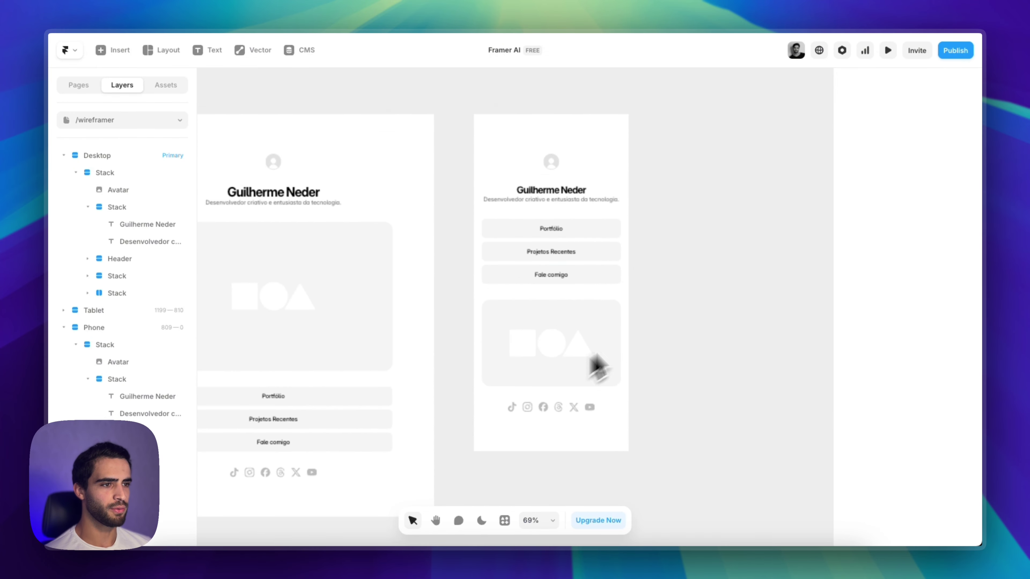
click(624, 351)
scroll(624, 357, down, 2)
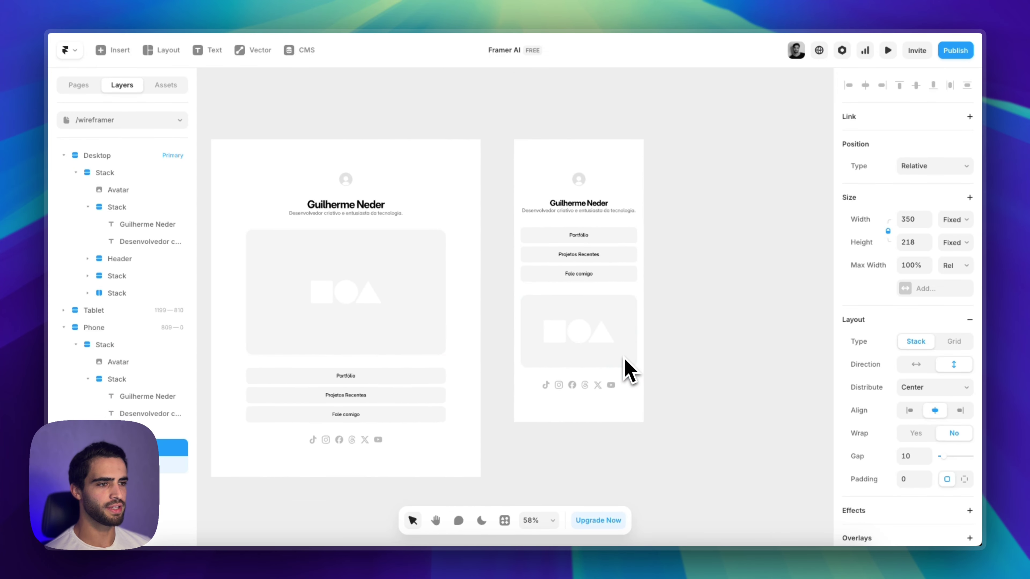
key(Down)
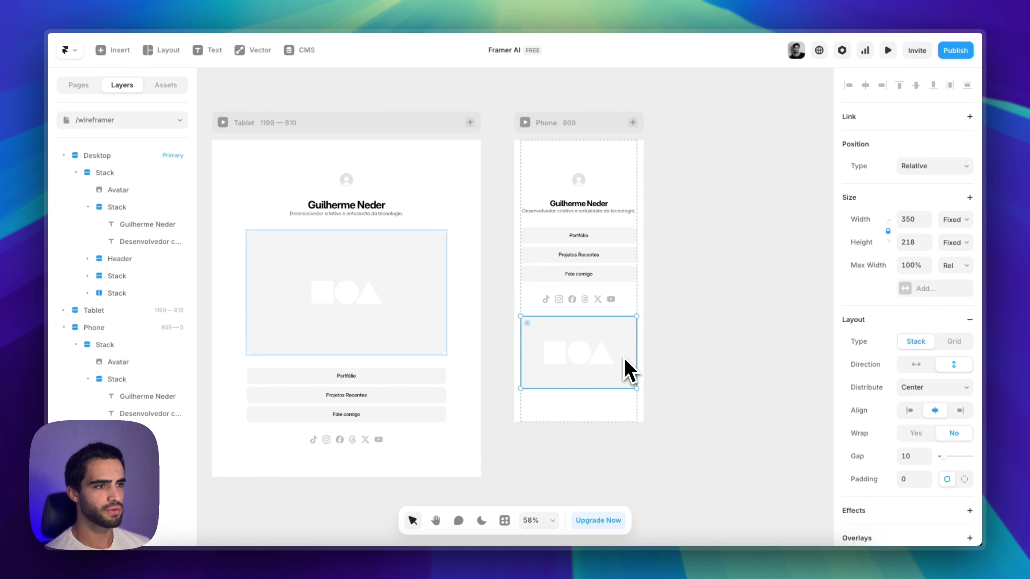
key(Up)
key(Up)
click(660, 363)
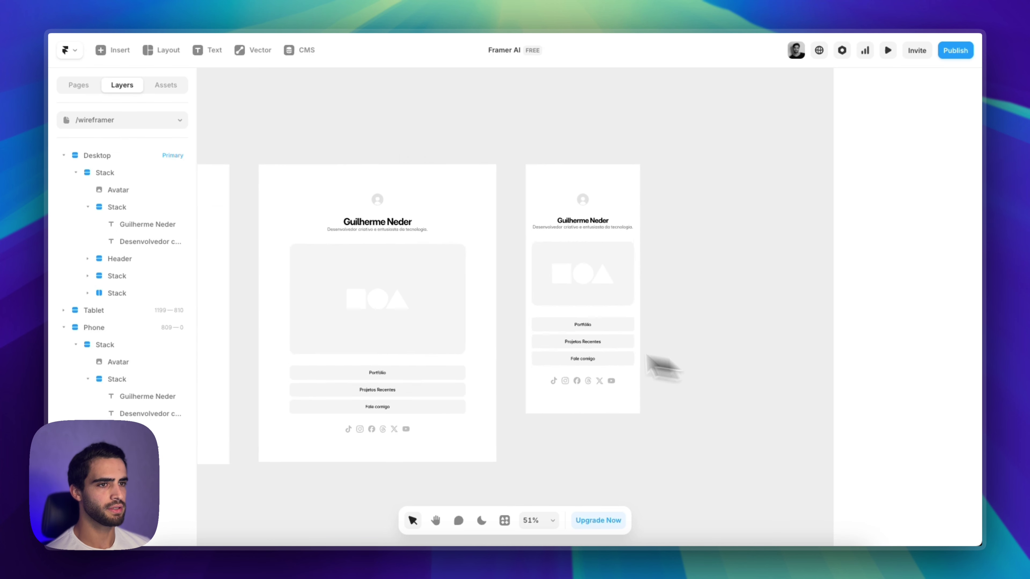
scroll(489, 403, down, 5)
scroll(455, 418, up, 8)
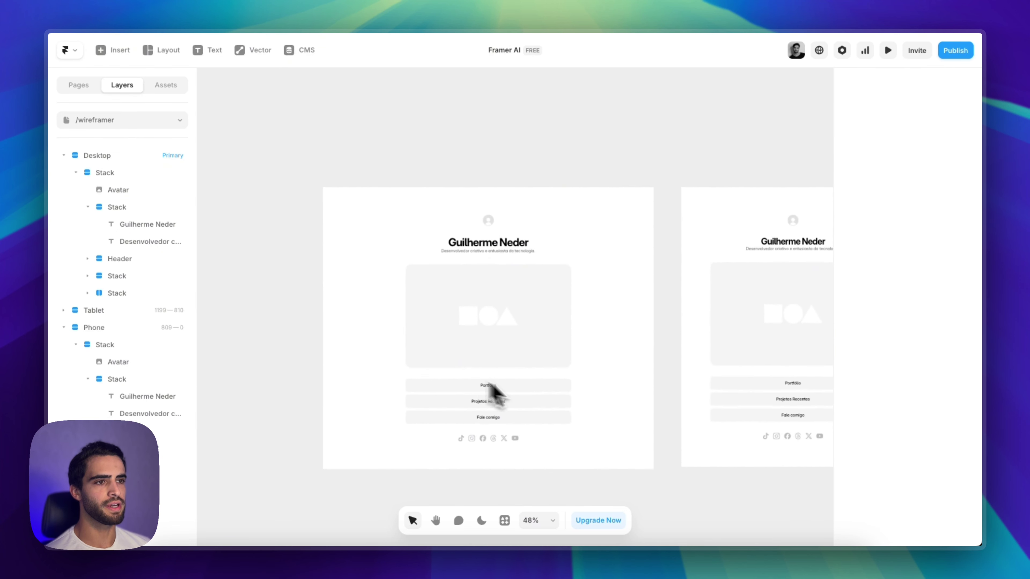
Delete the Desktop layout's placeholder image
click(533, 318)
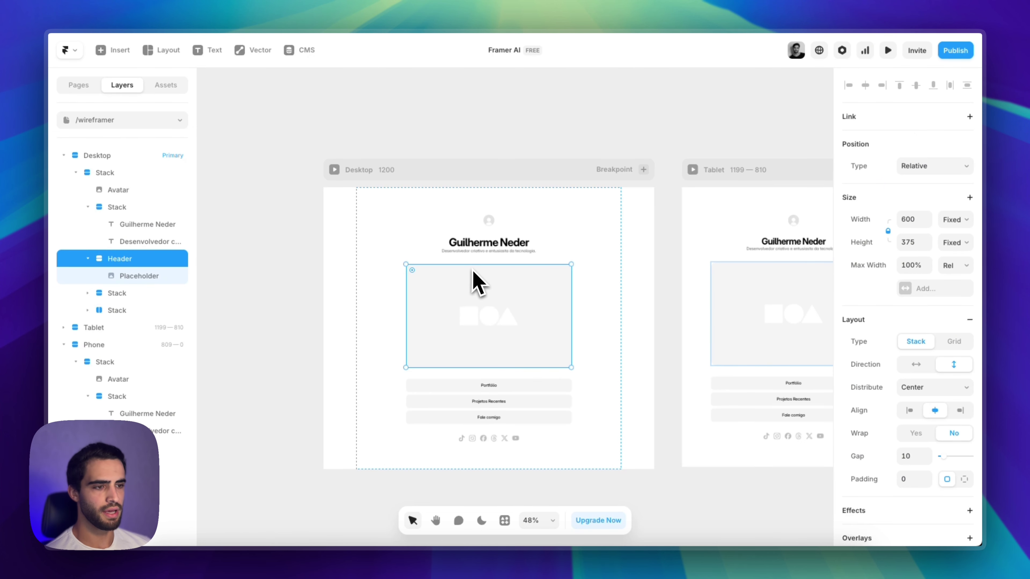
key(BackSpace)
scroll(507, 406, up, 3)
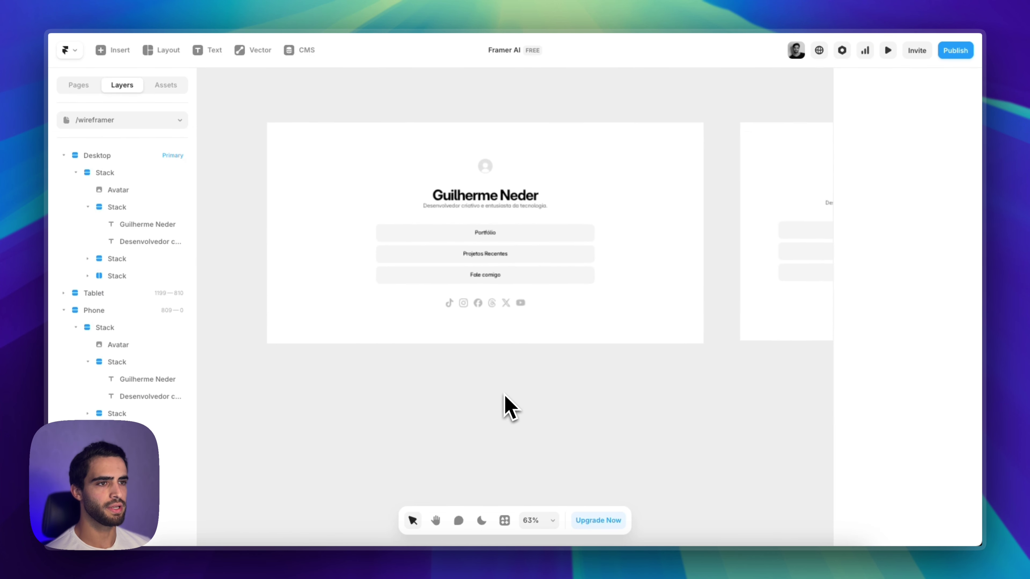
scroll(549, 424, down, 1)
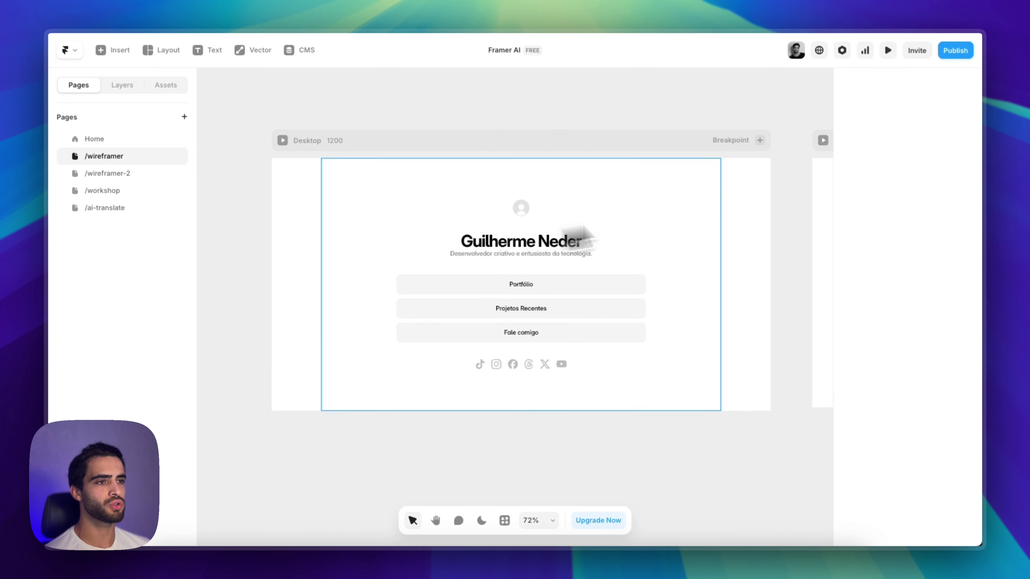
Inspect the name heading's text styling
click(587, 244)
scroll(900, 322, down, 8)
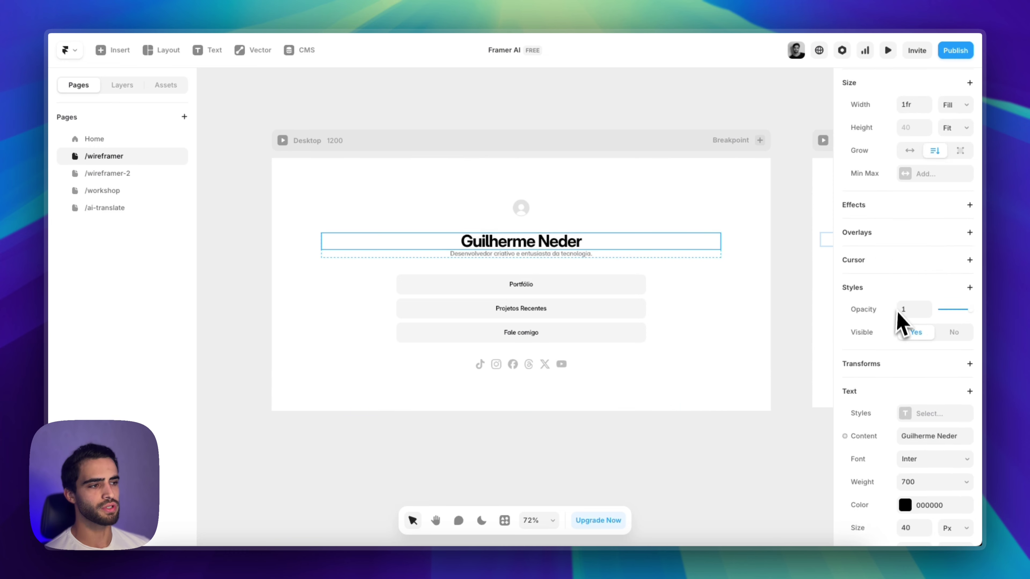
click(503, 448)
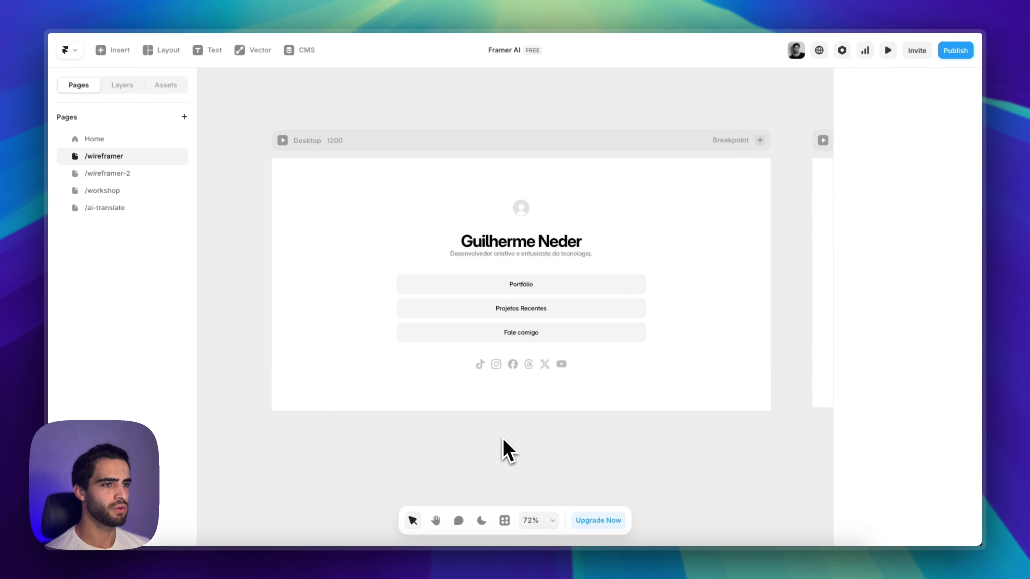
scroll(508, 466, down, 2)
scroll(506, 435, left, 5)
Copy the Foto photo element
click(328, 205)
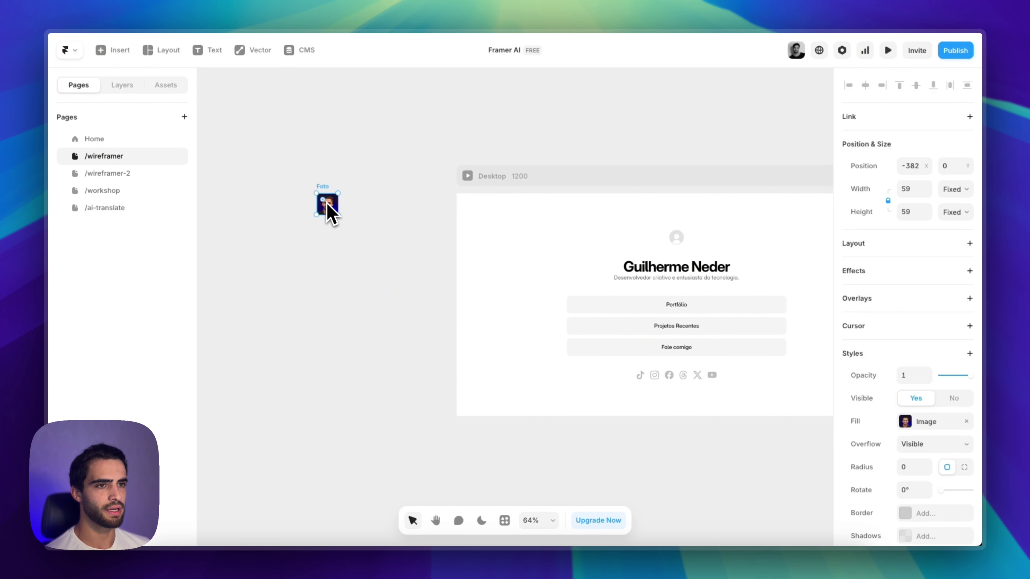
scroll(324, 225, right, 3)
right_click(242, 215)
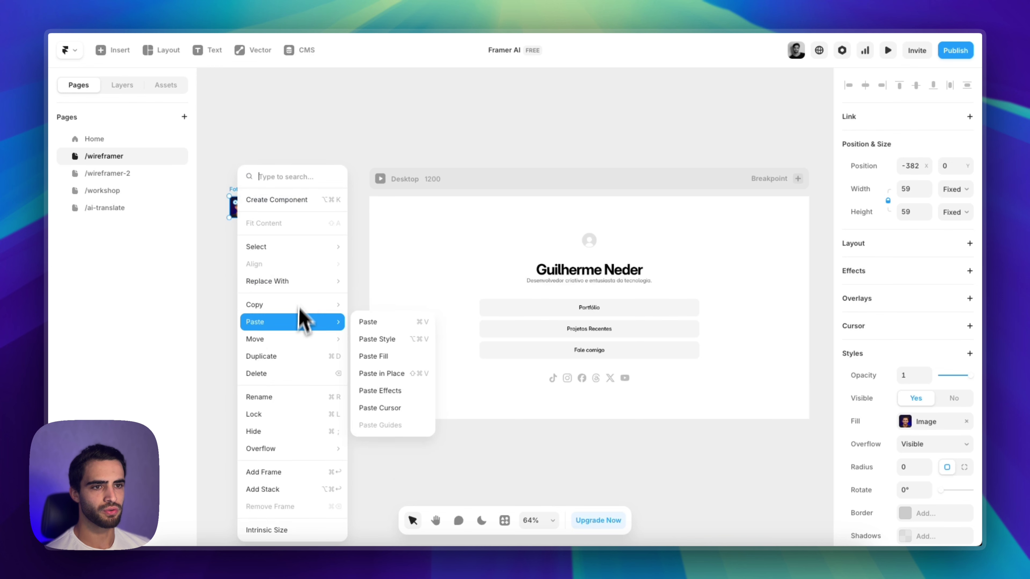
mouse_move(297, 306)
click(372, 345)
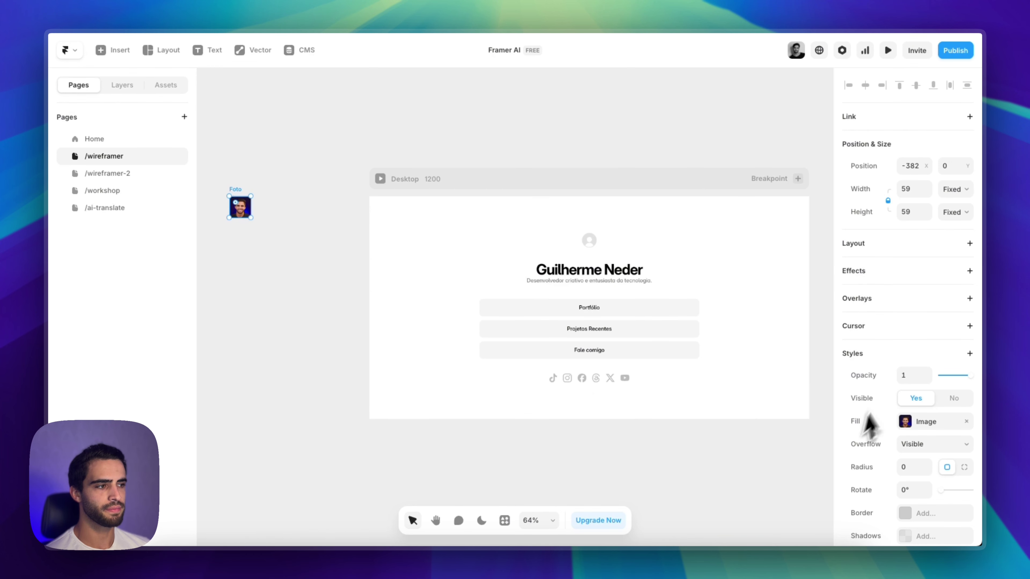
scroll(590, 245, right, 2)
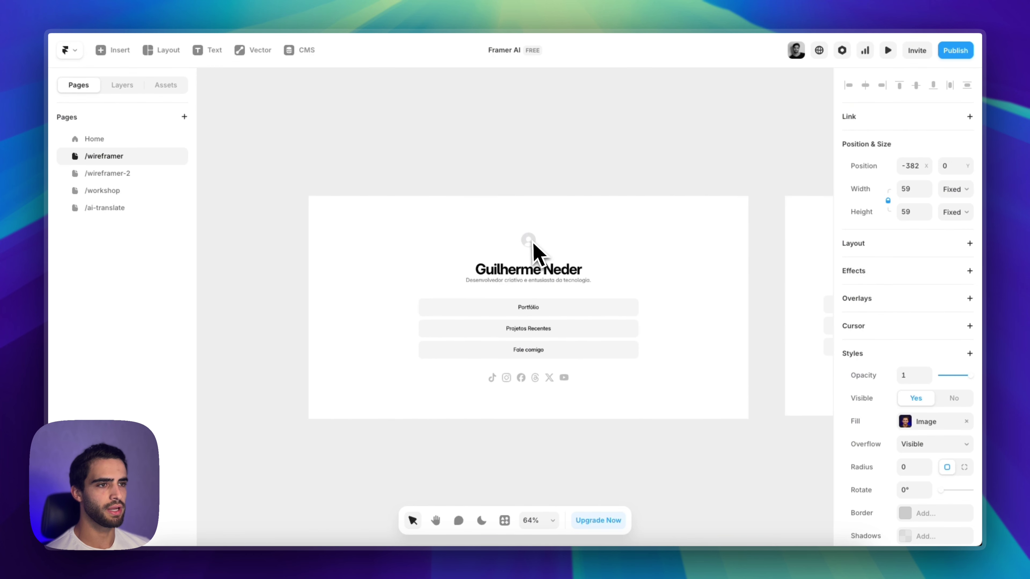
Paste the copied photo as the round avatar's fill with Paste Fill
click(529, 242)
right_click(534, 245)
mouse_move(596, 342)
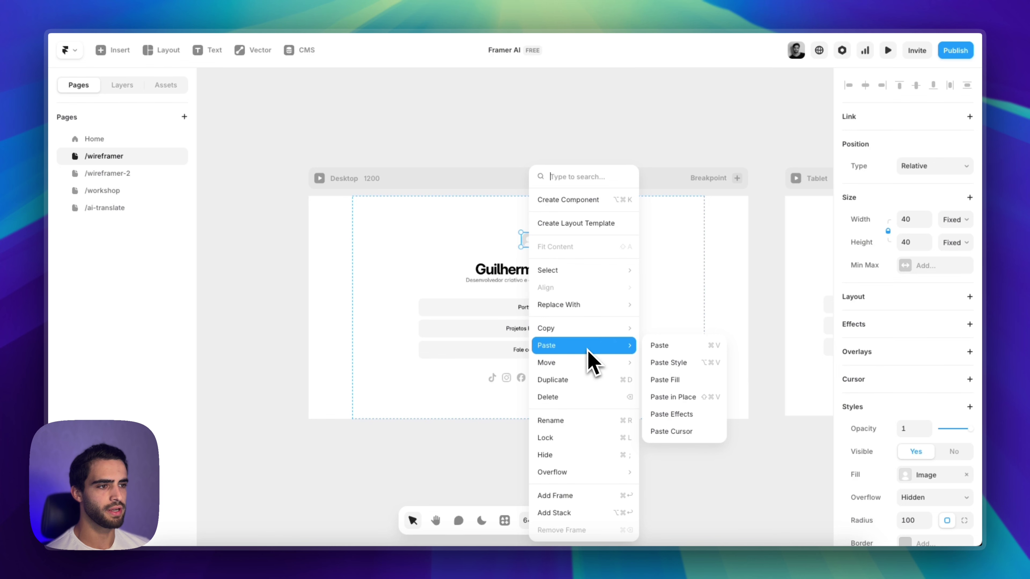
click(665, 380)
click(586, 502)
scroll(586, 429, up, 5)
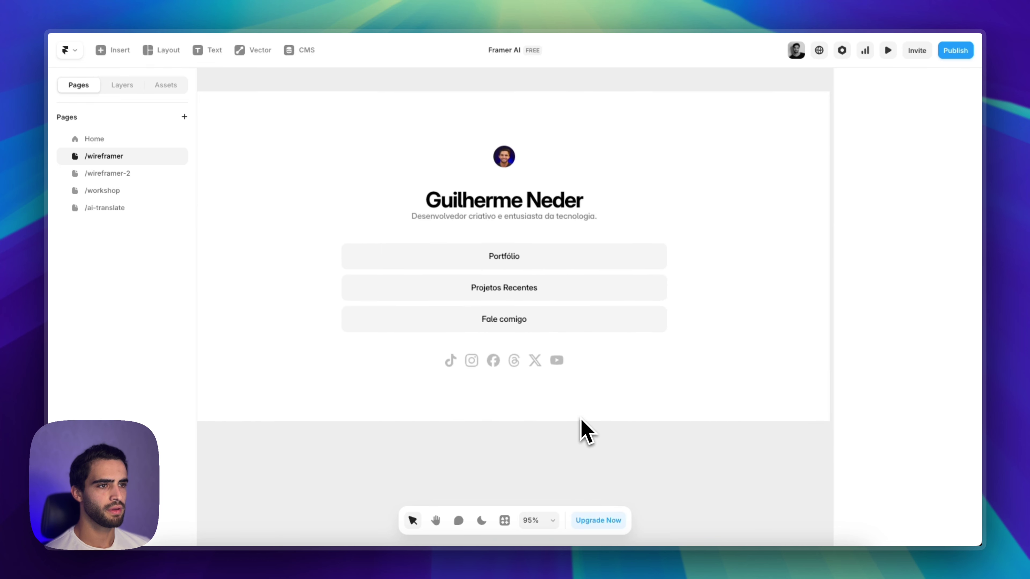
click(600, 303)
scroll(522, 329, down, 3)
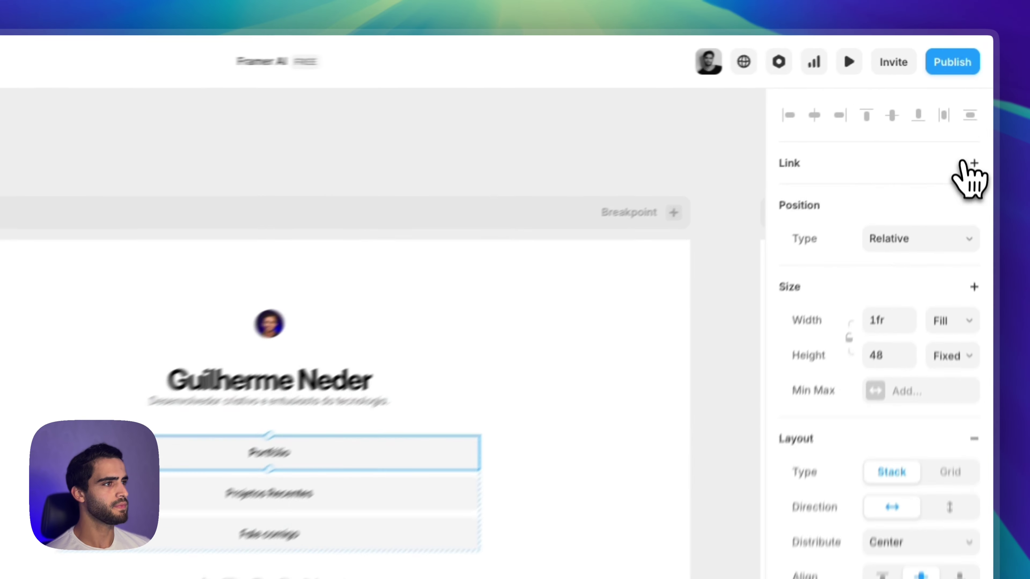
click(966, 163)
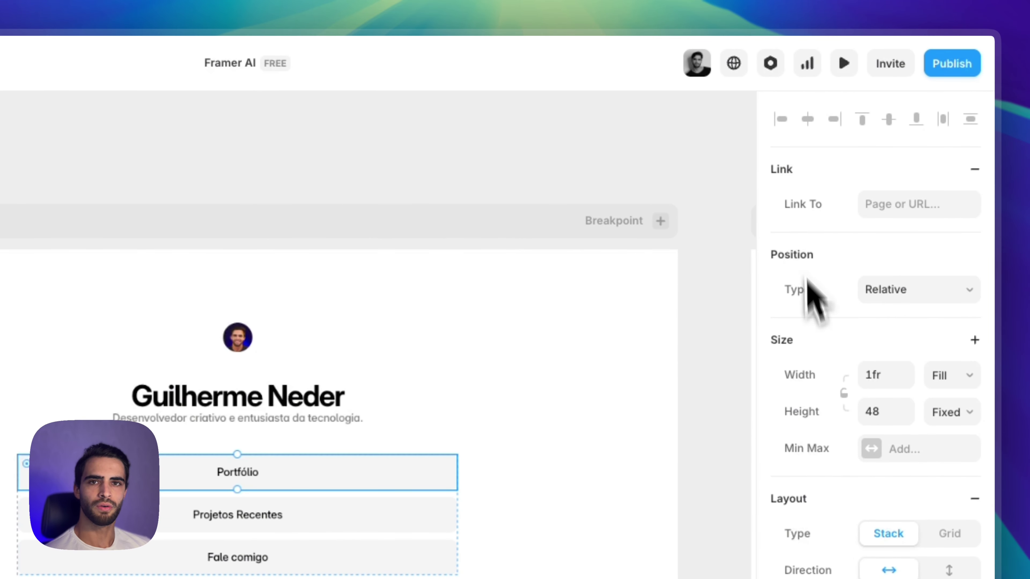
click(674, 490)
scroll(526, 426, down, 2)
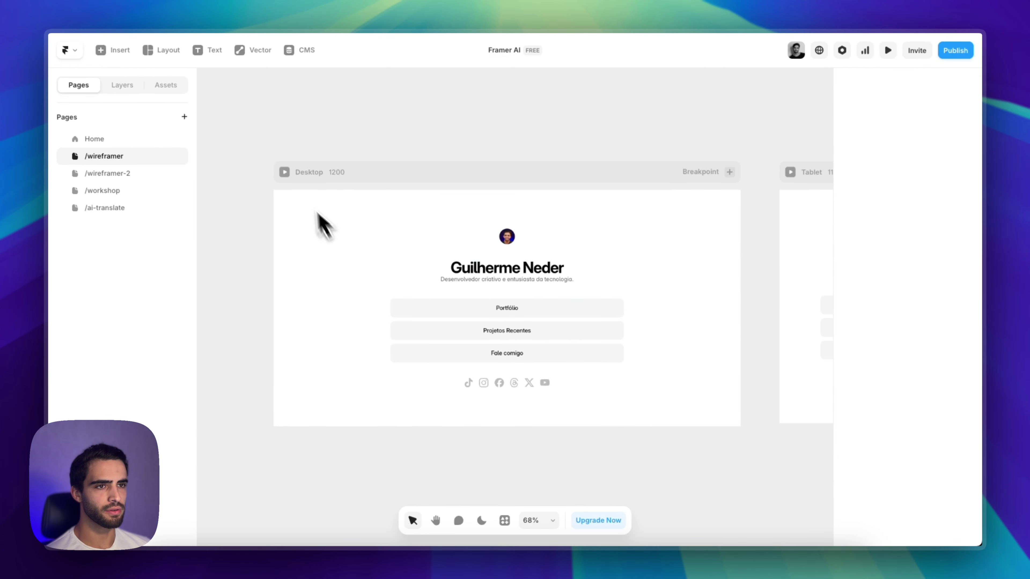
click(285, 173)
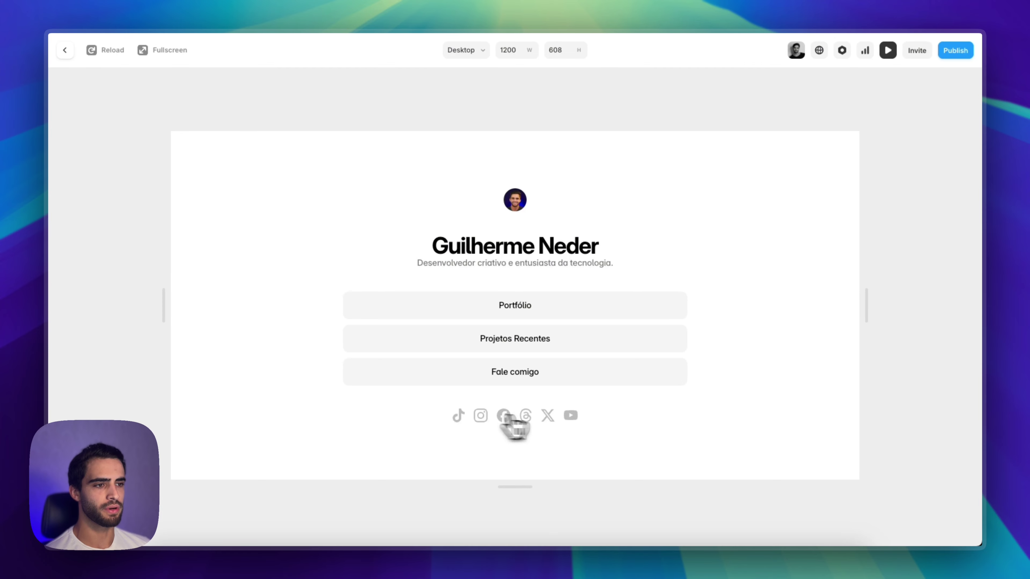
click(70, 54)
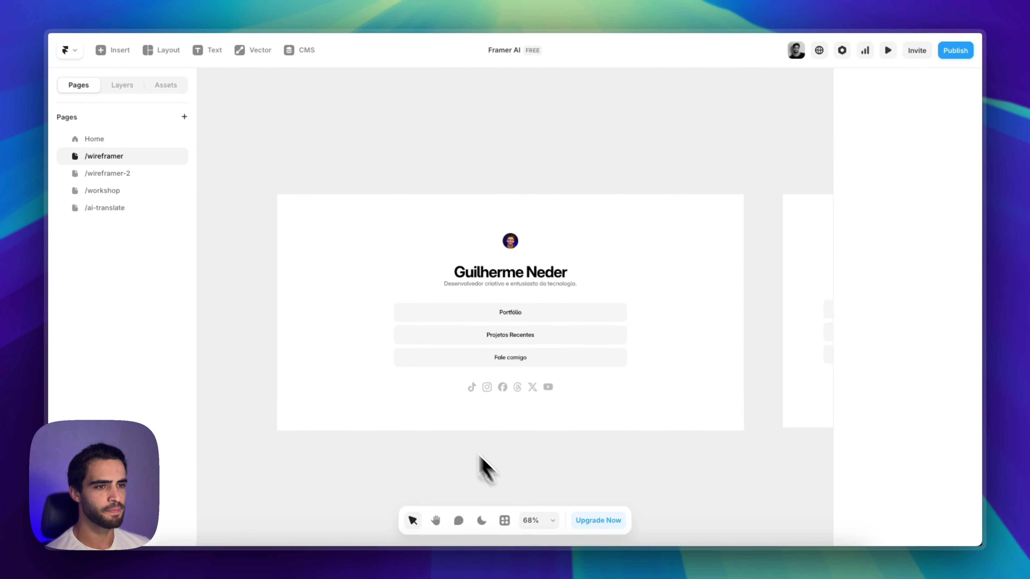
click(420, 328)
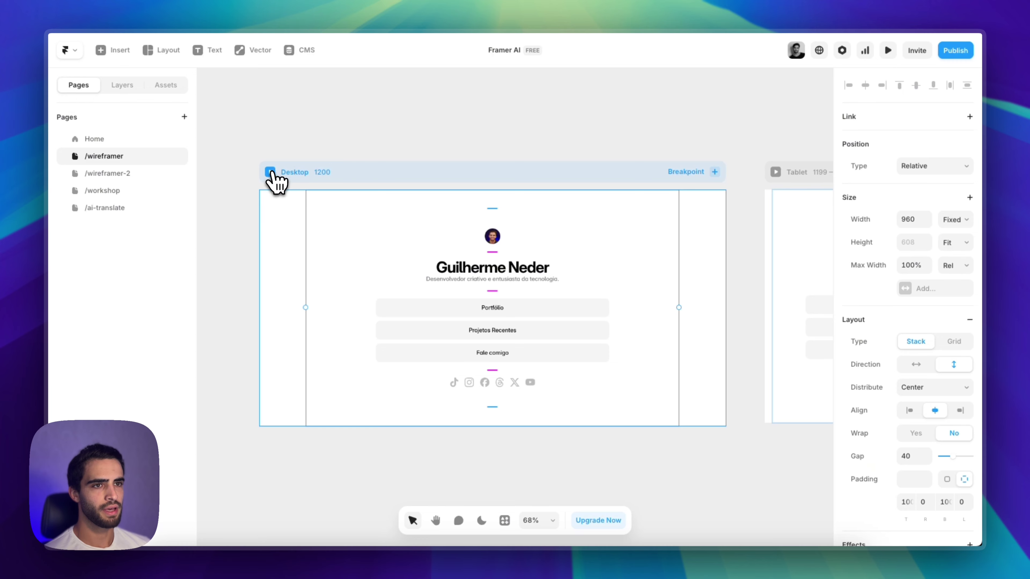
After previewing the Desktop page, give the content stack a 100vh minimum height
click(270, 172)
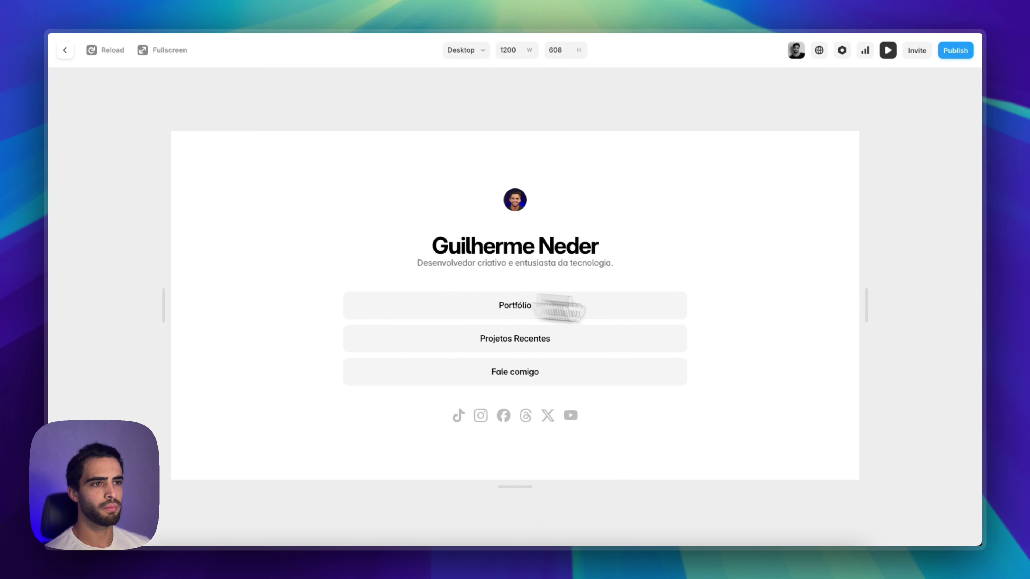
click(65, 50)
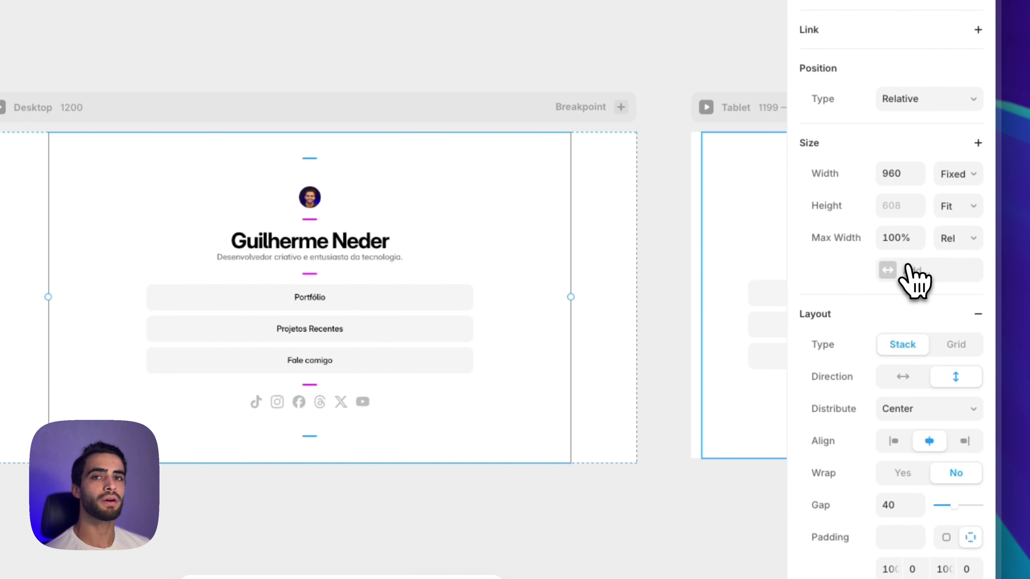
click(915, 281)
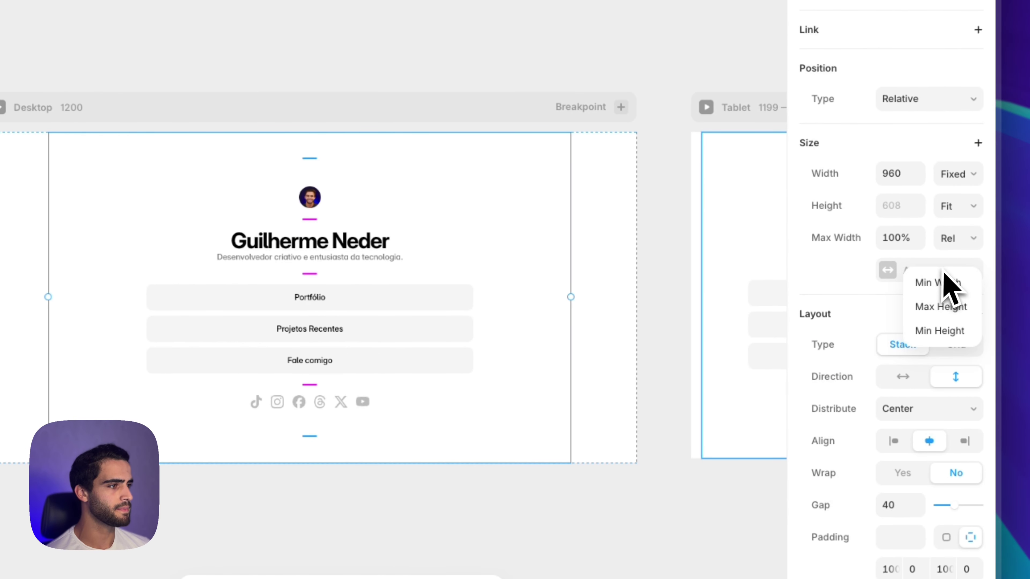
click(952, 335)
click(957, 270)
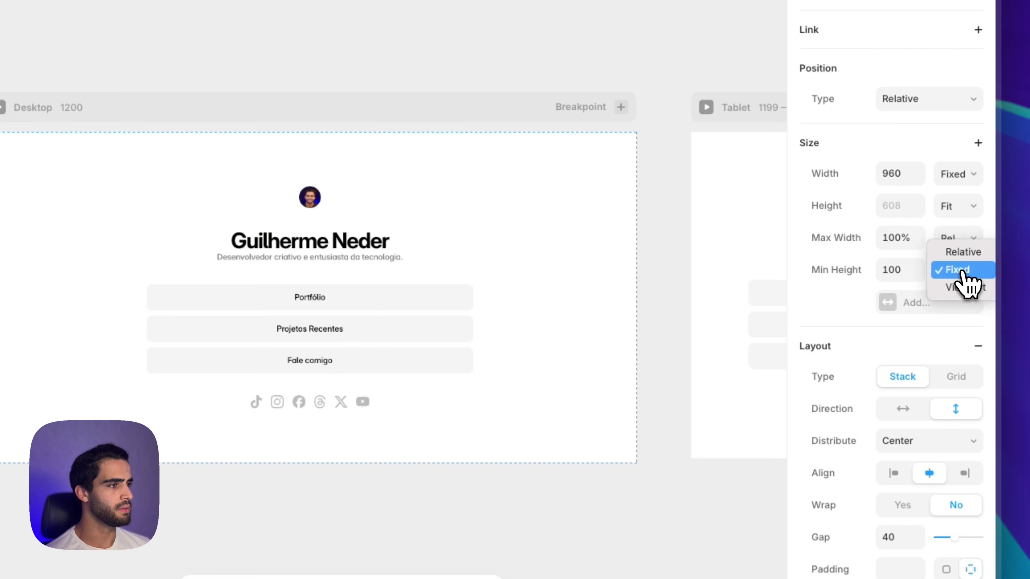
click(965, 287)
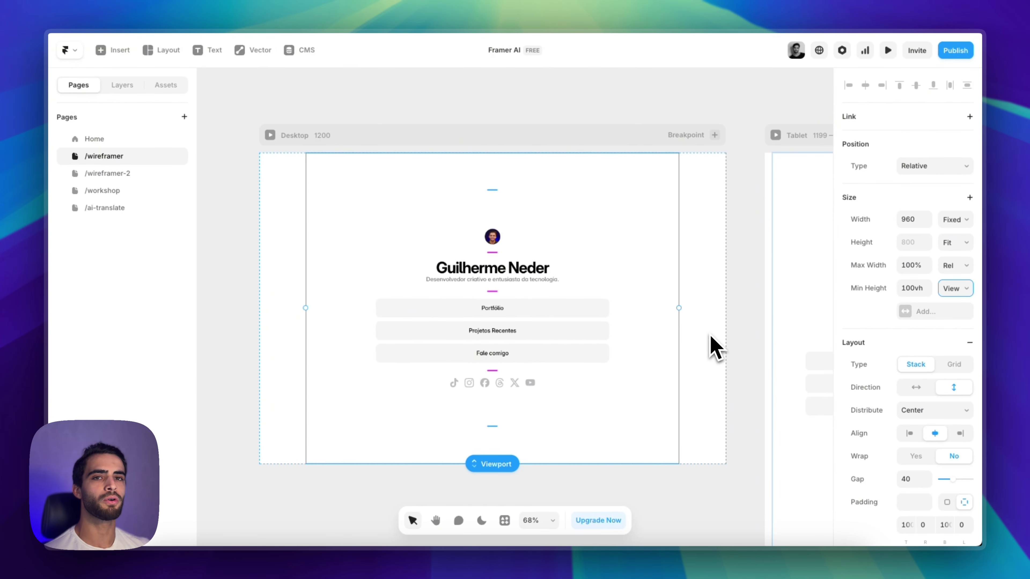
click(224, 336)
scroll(420, 362, down, 1)
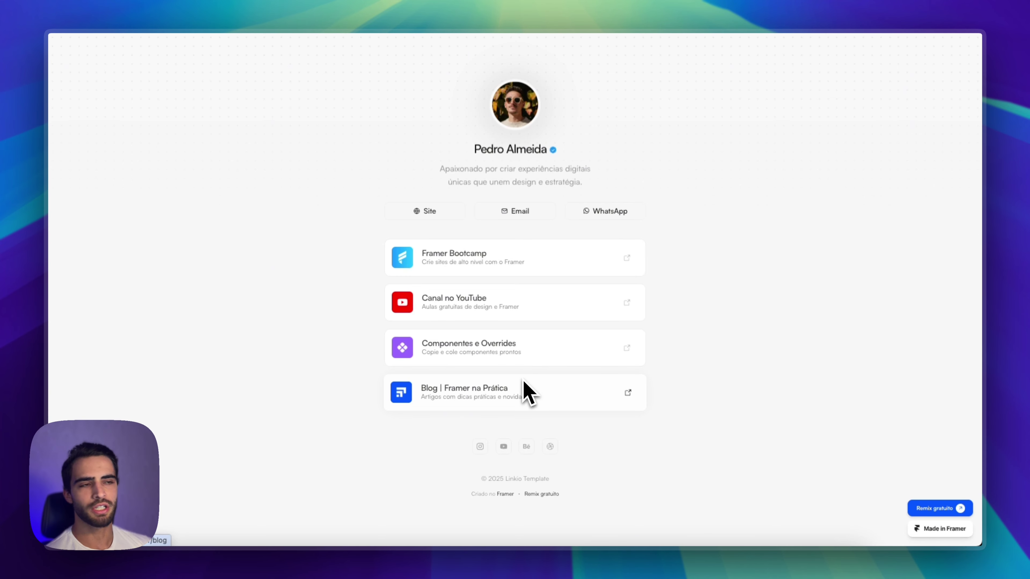
Go back to the Framer editor and open the /wireframer-2 page
click(174, 12)
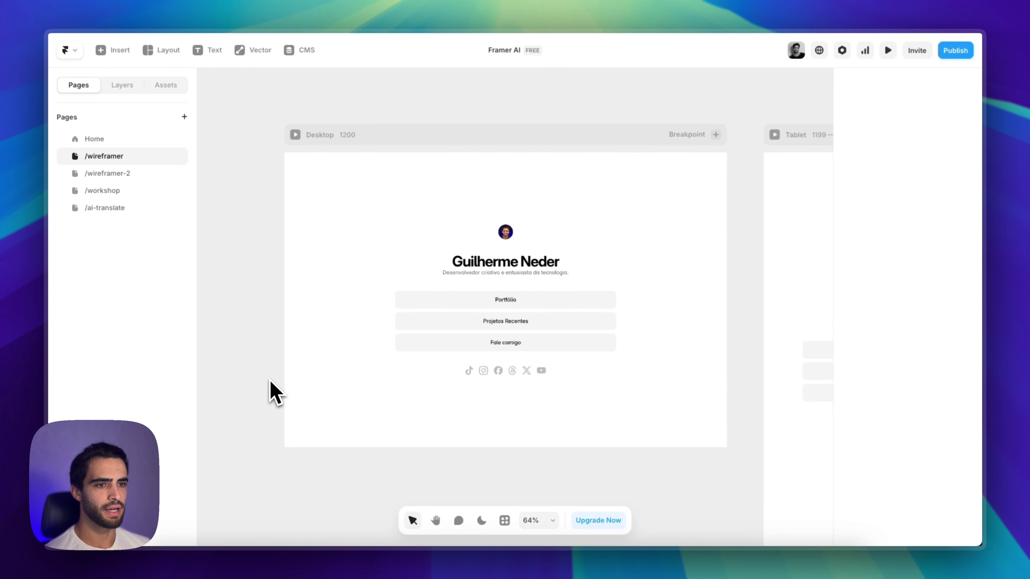
click(134, 175)
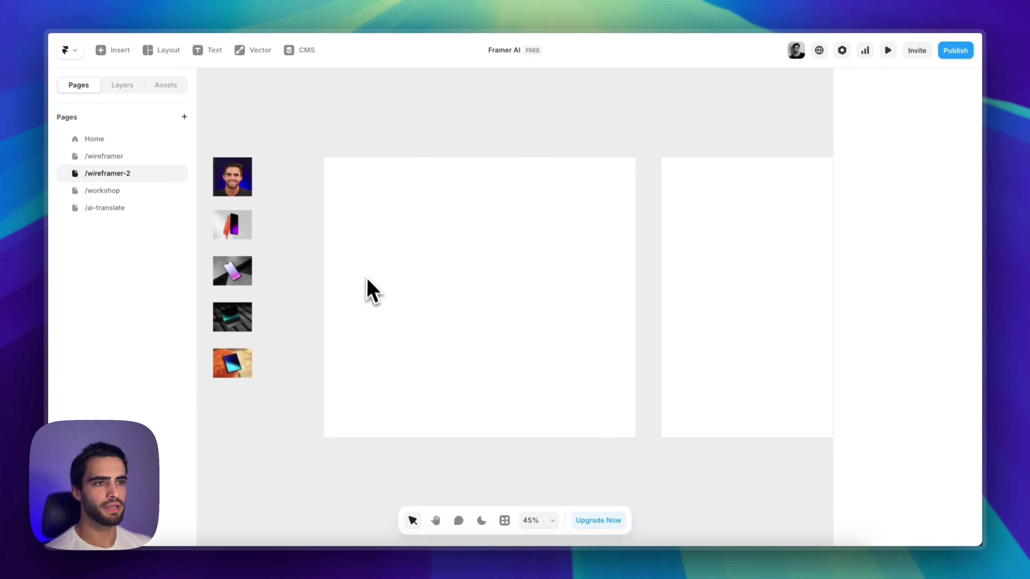
Send Wireframer a personal-page prompt: name on top, description, projects and copyright text
click(111, 52)
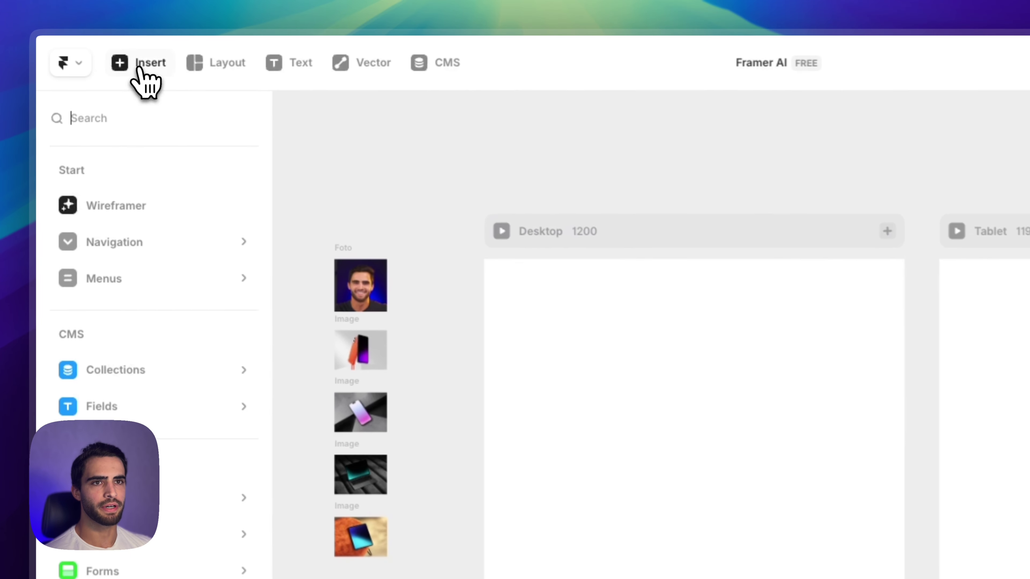
click(140, 205)
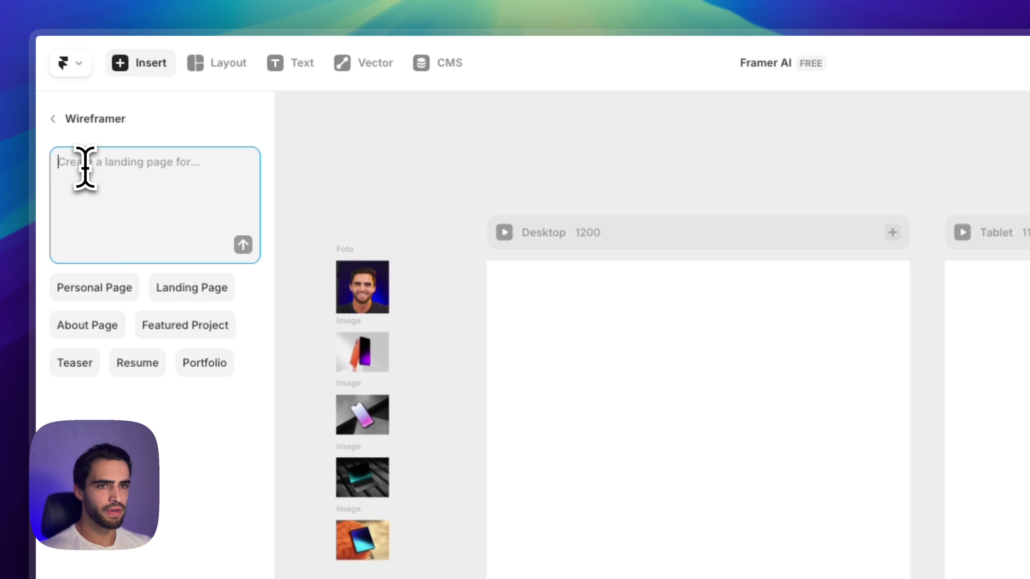
text(cr)
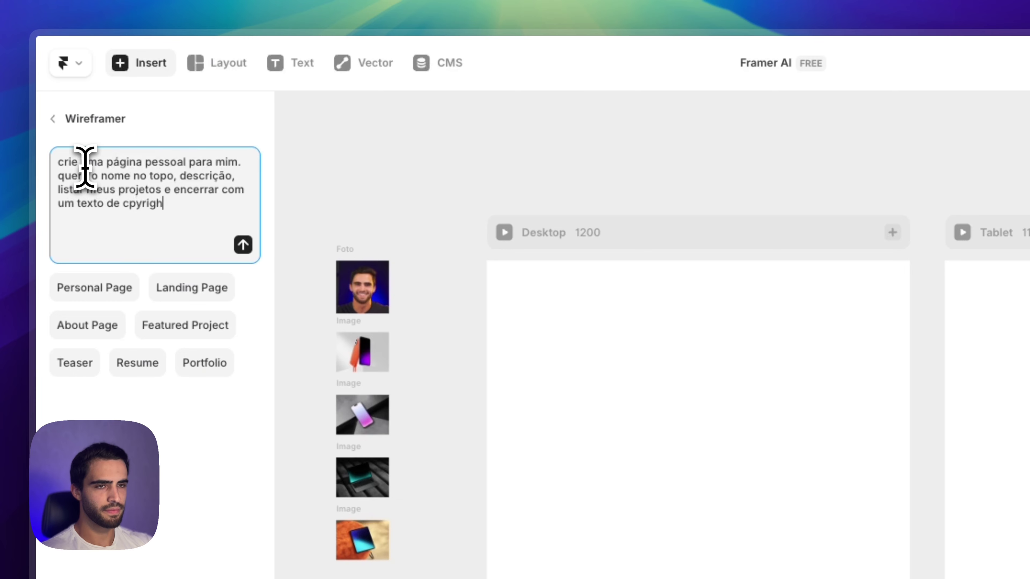
text(t)
key(Return)
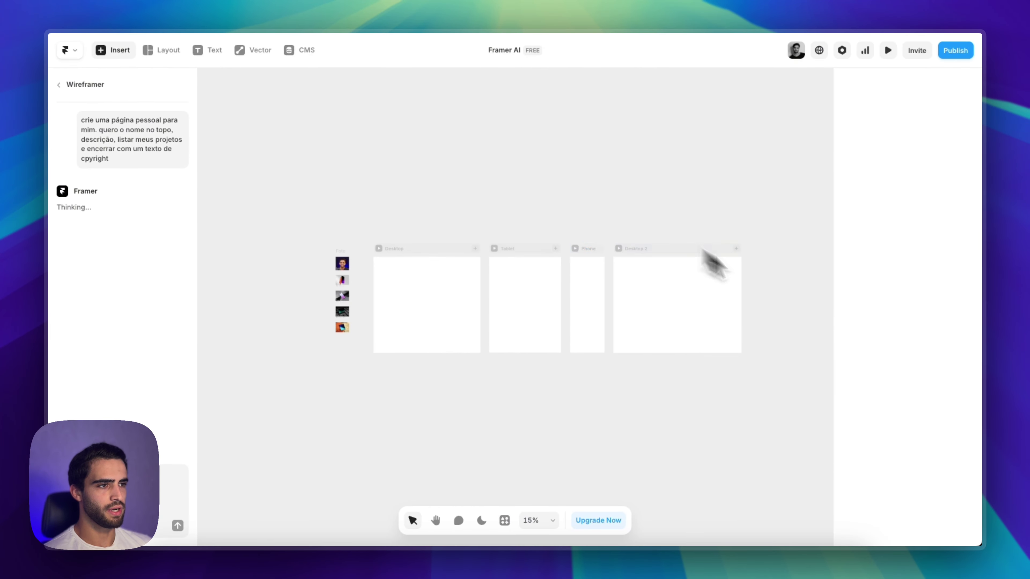
Delete the extra Desktop 2 frame next to the generated personal page
scroll(630, 357, up, 5)
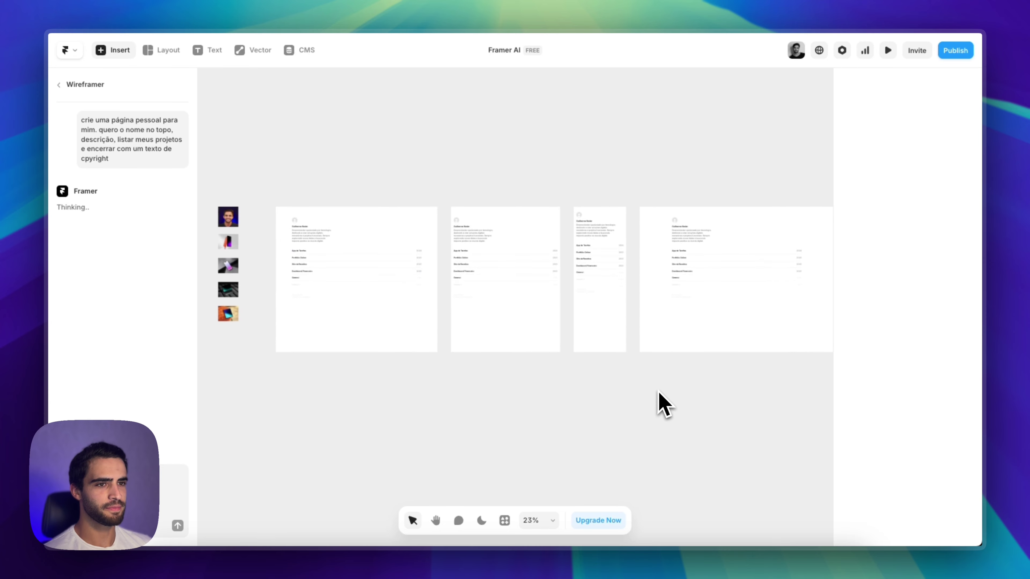
click(686, 199)
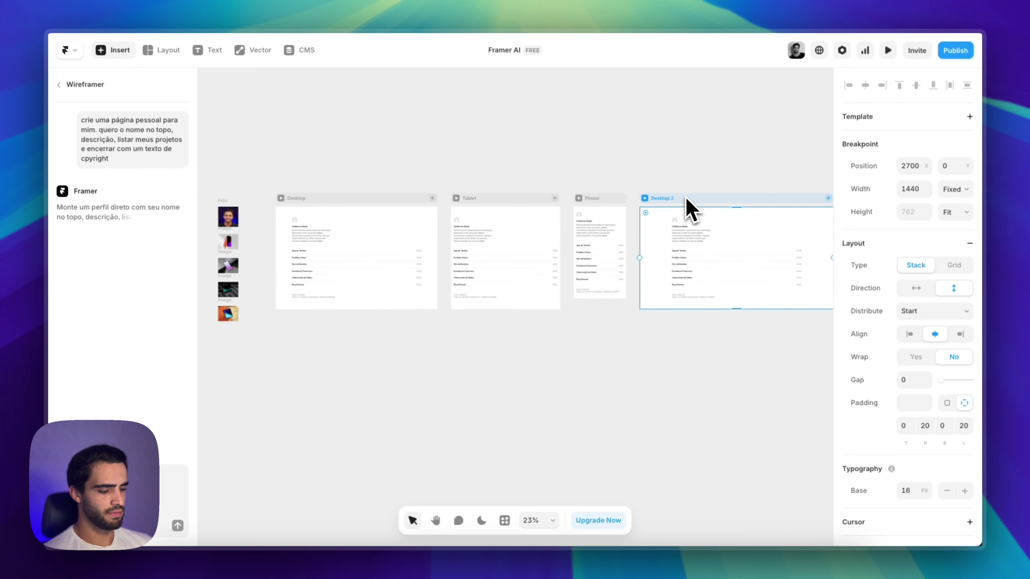
key(Delete)
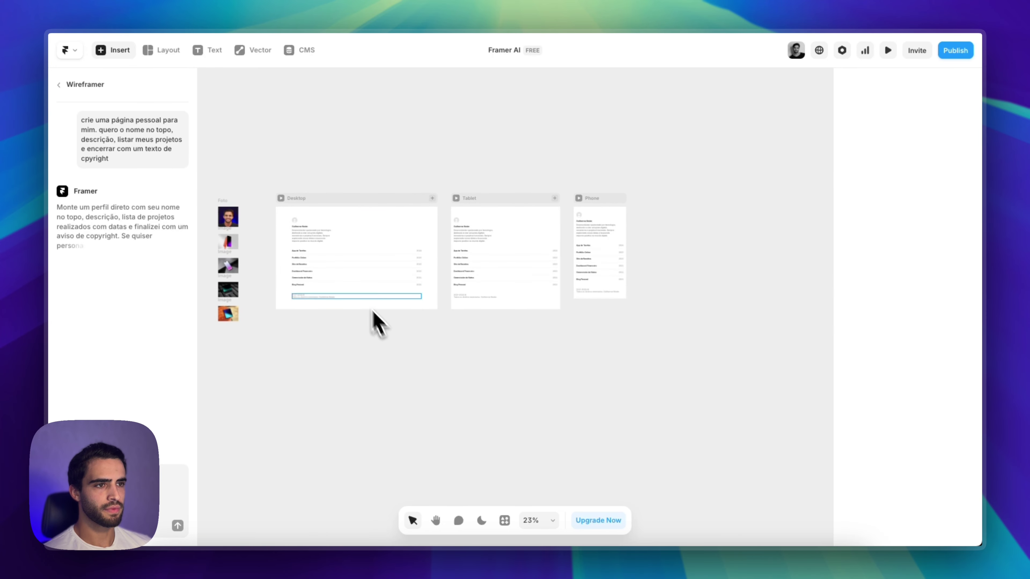
scroll(333, 380, up, 5)
scroll(513, 423, up, 2)
scroll(513, 424, left, 2)
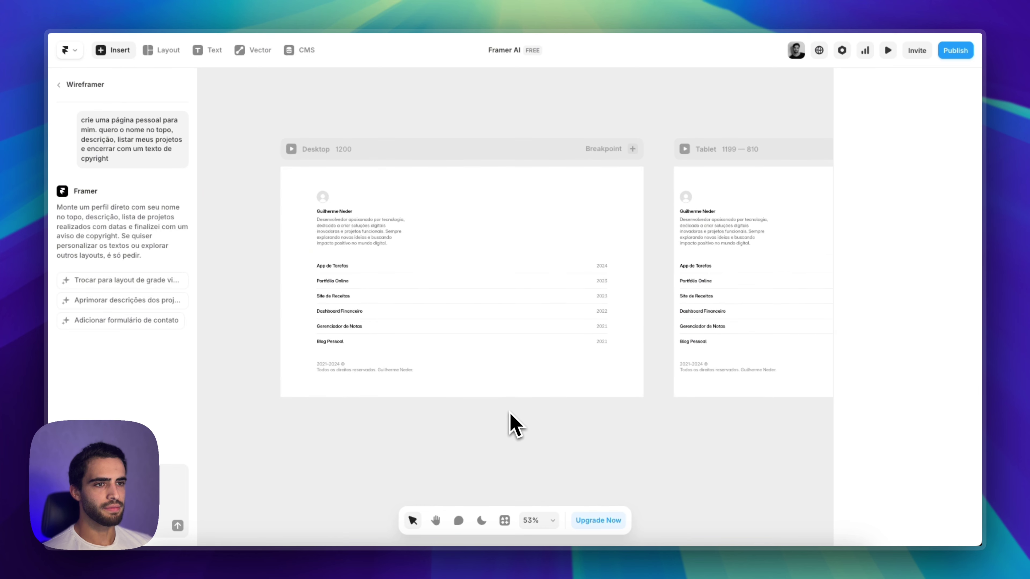
scroll(513, 423, left, 1)
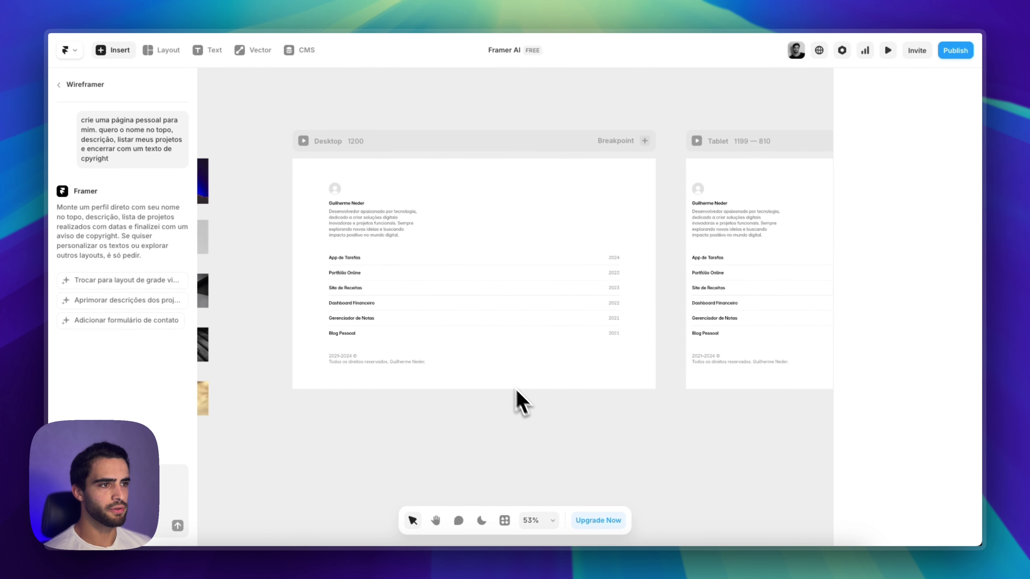
scroll(519, 402, up, 2)
scroll(519, 402, left, 1)
click(320, 170)
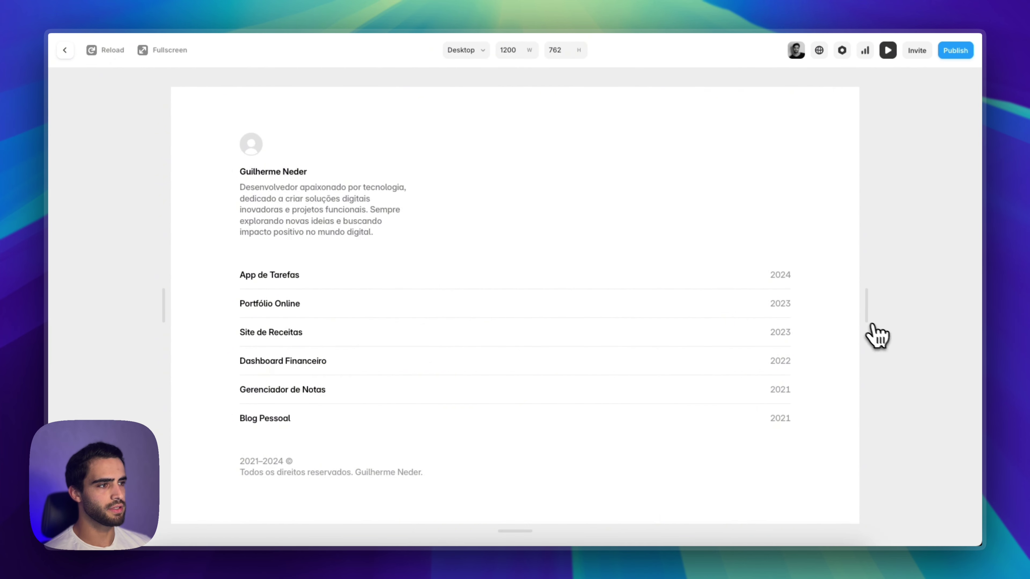
drag(856, 327, 759, 329)
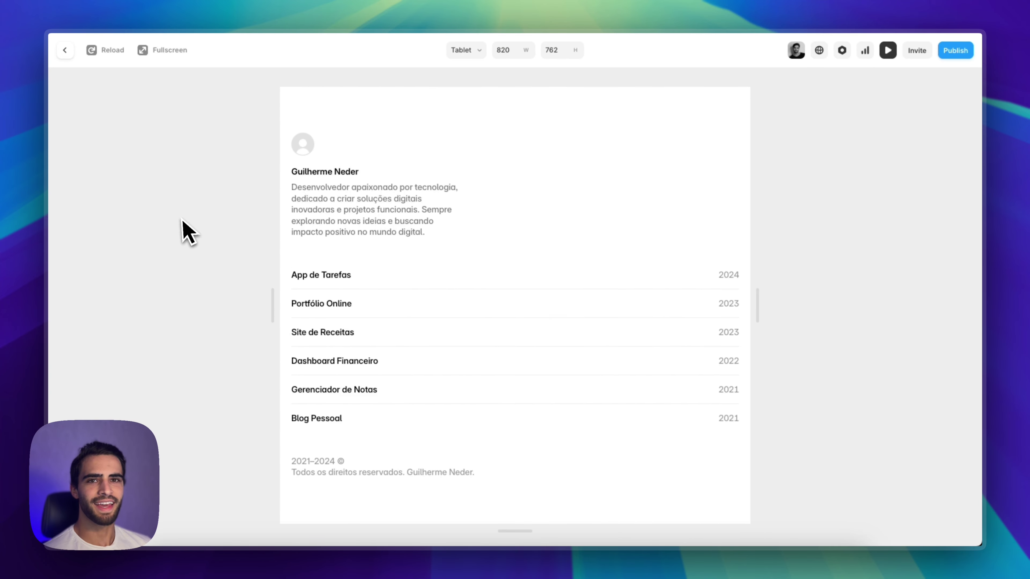
click(65, 50)
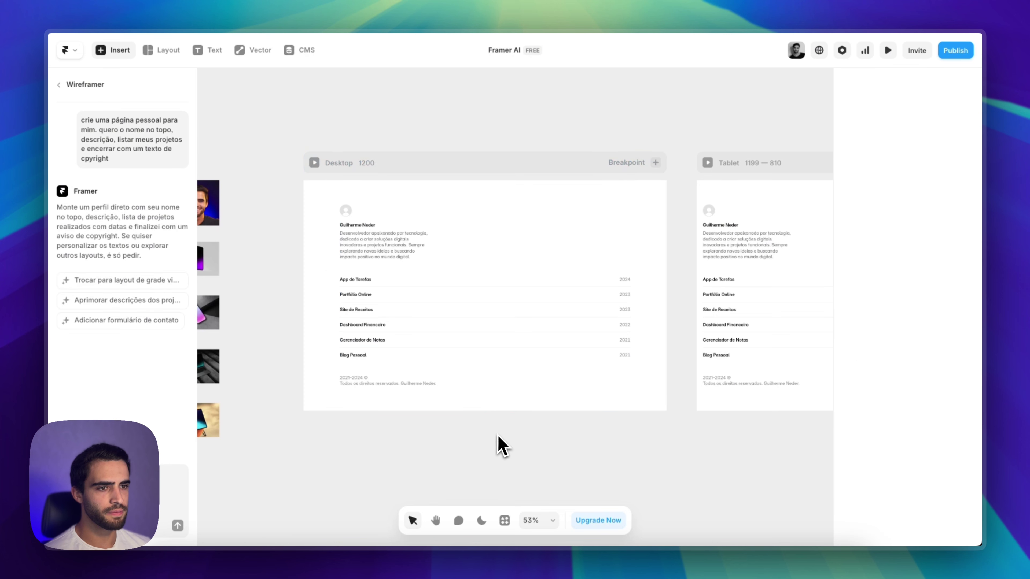
Ask the Wireframer assistant to show the projects as cards
scroll(505, 432, up, 3)
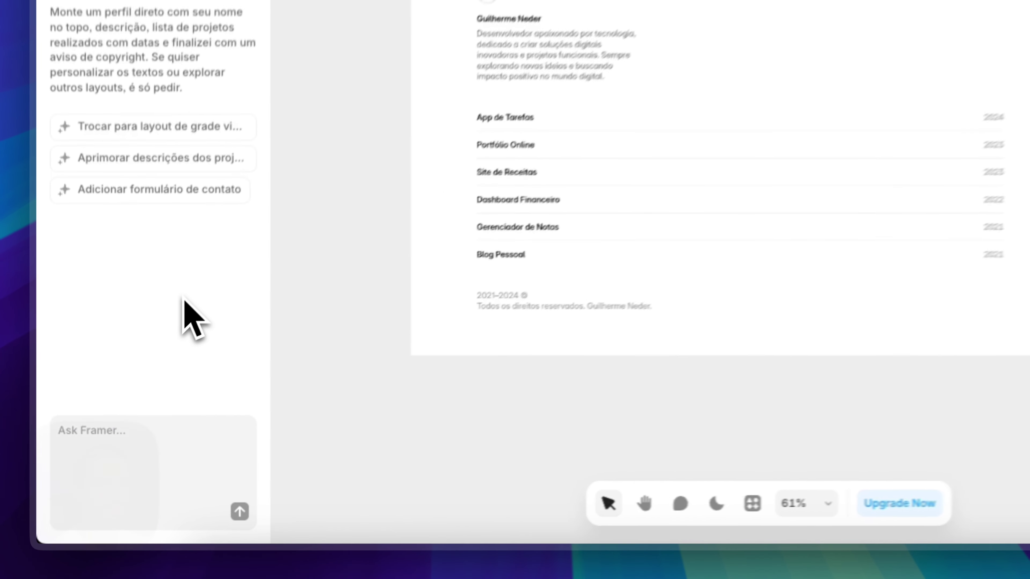
click(123, 476)
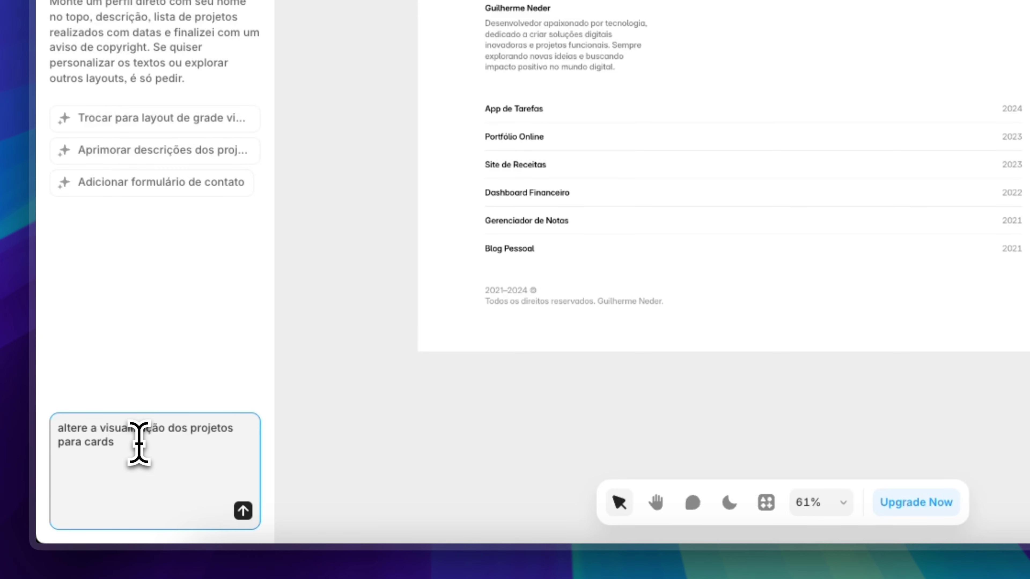
key(Return)
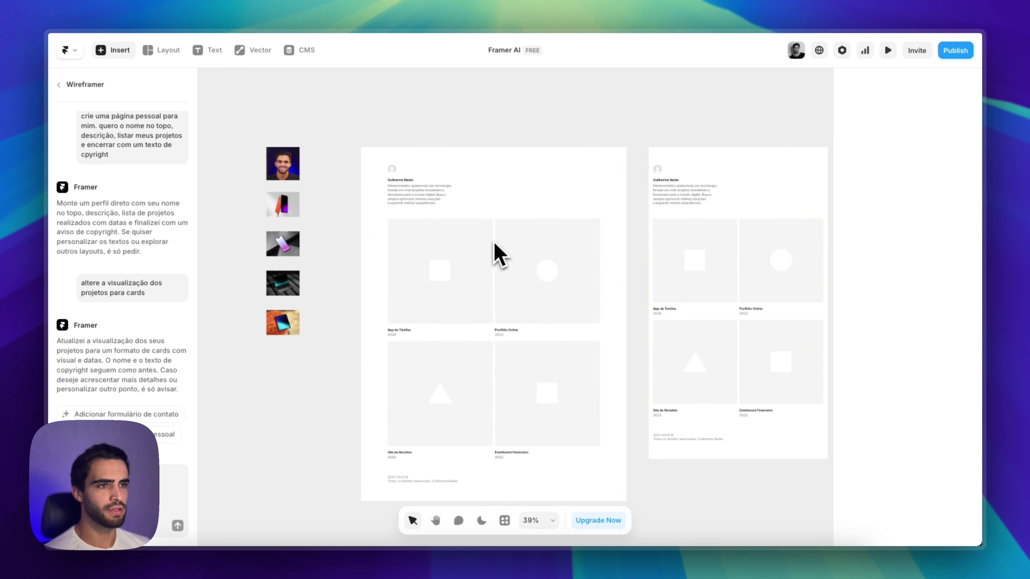
right_click(226, 115)
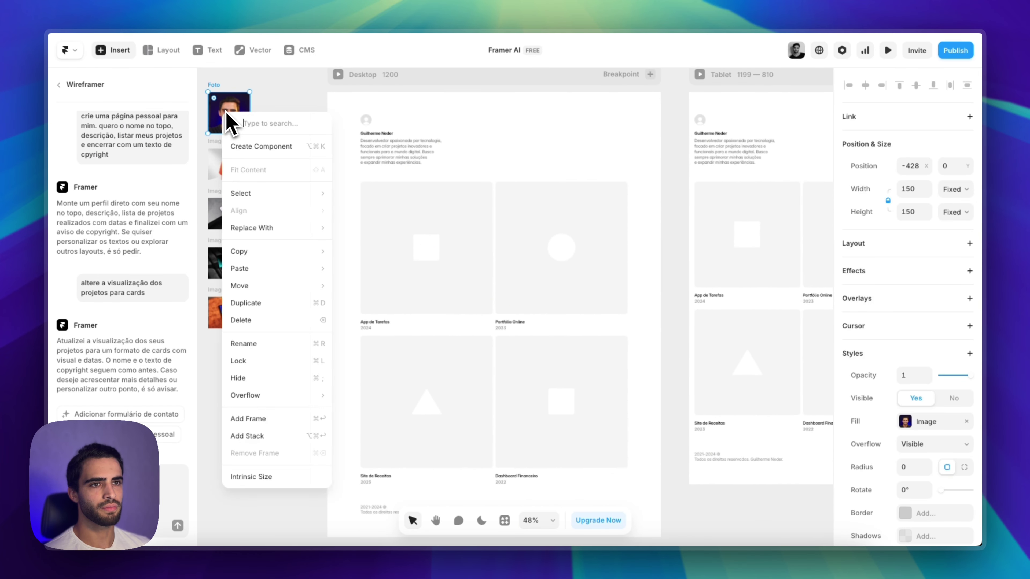
Copy the Foto portrait's image fill into the avatar circle at the page top
mouse_move(243, 251)
click(381, 289)
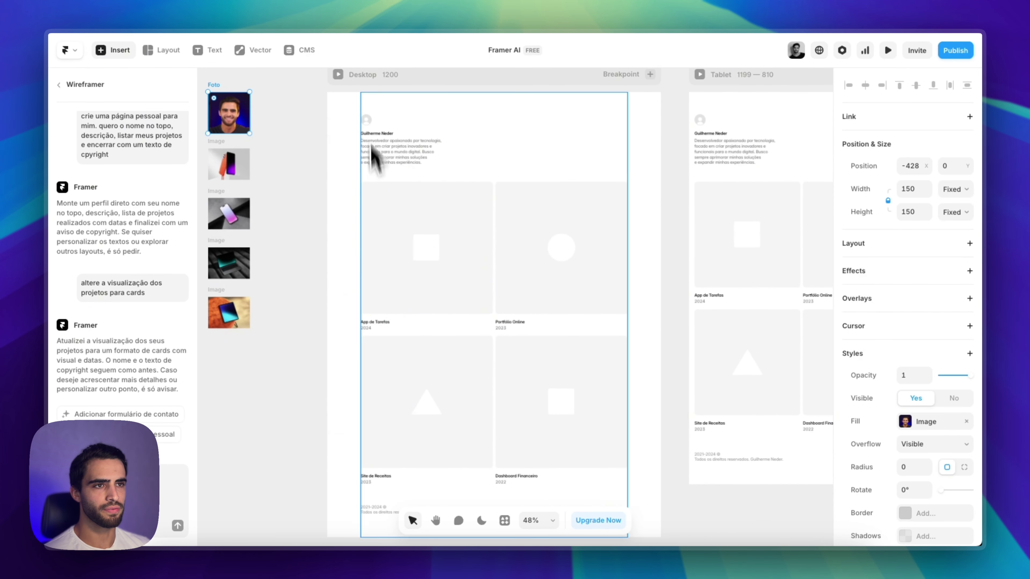
click(366, 120)
right_click(369, 122)
mouse_move(401, 298)
click(509, 345)
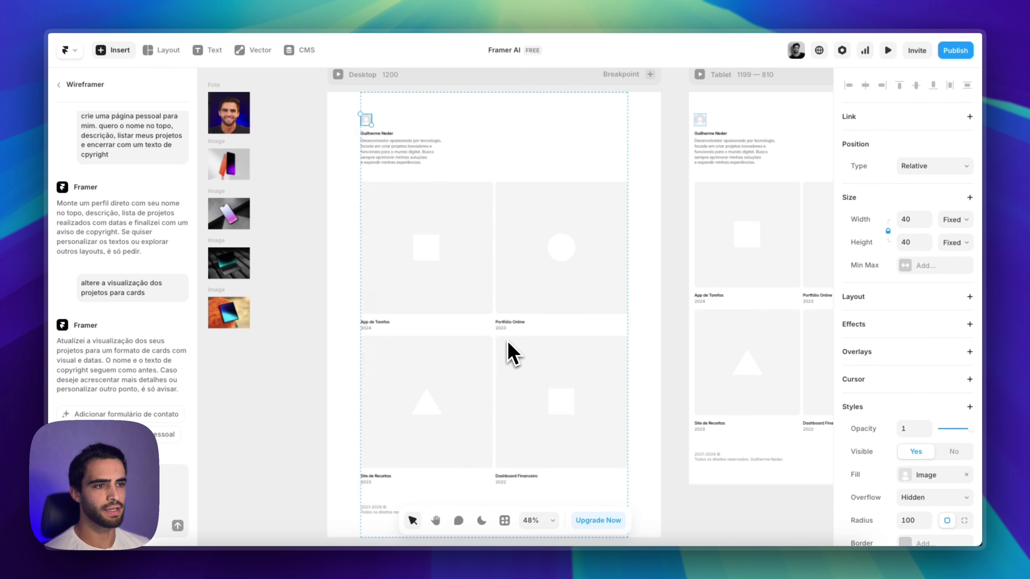
Fill the App de Tarefas card with the orange phone image and delete its placeholder square
right_click(228, 165)
mouse_move(289, 305)
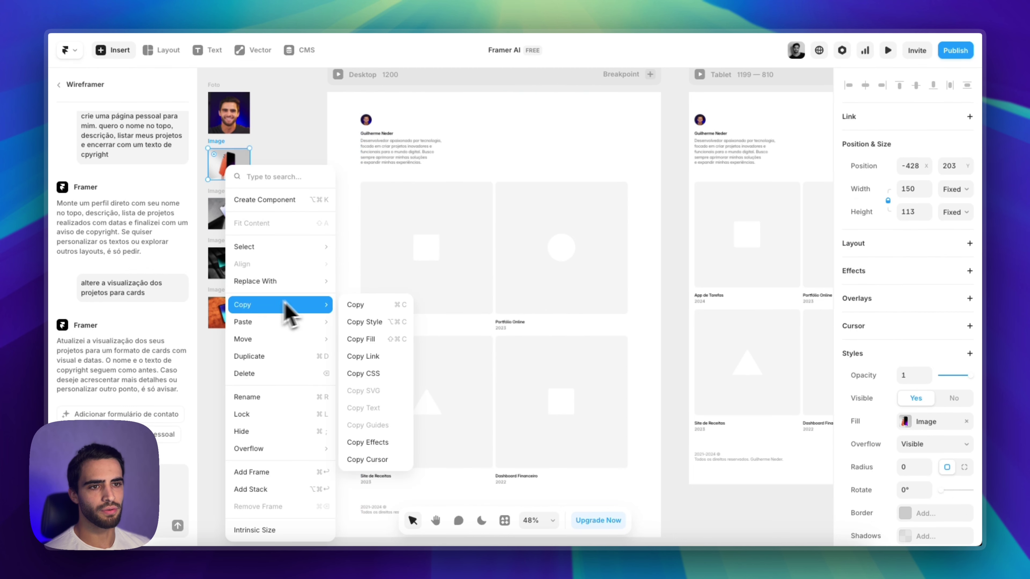
click(372, 344)
right_click(402, 292)
click(400, 294)
right_click(400, 295)
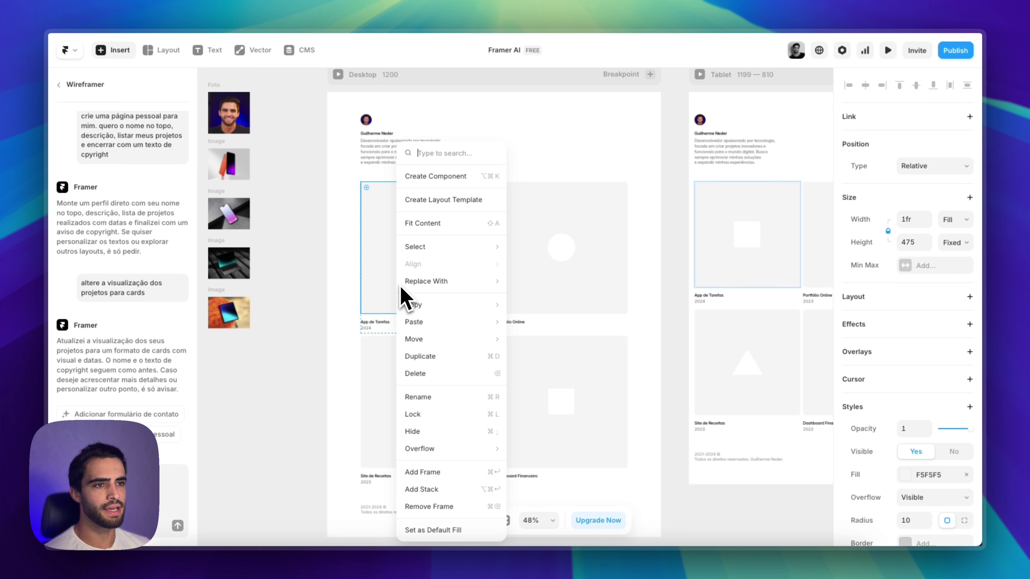
mouse_move(467, 322)
click(553, 356)
click(274, 373)
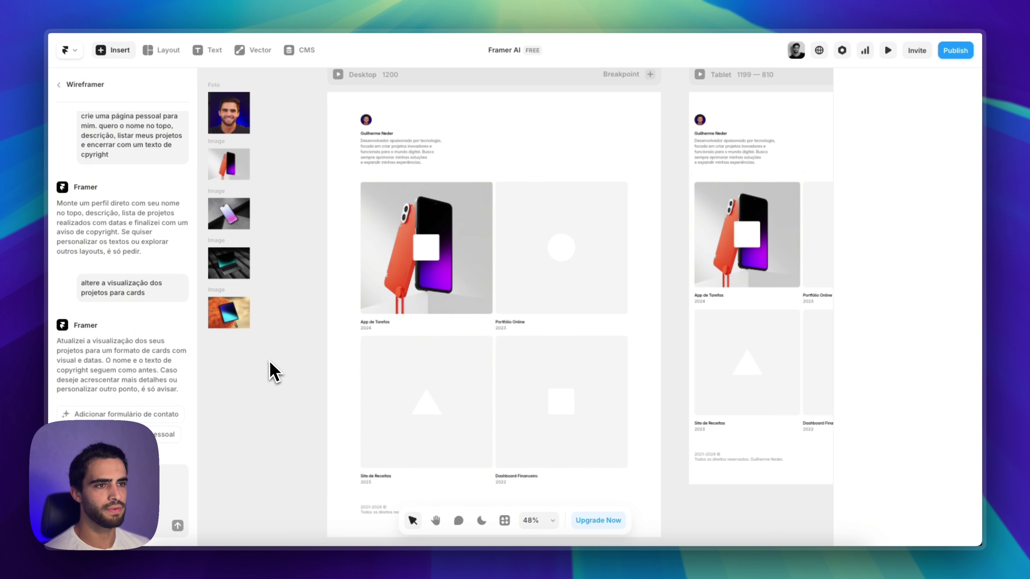
click(431, 260)
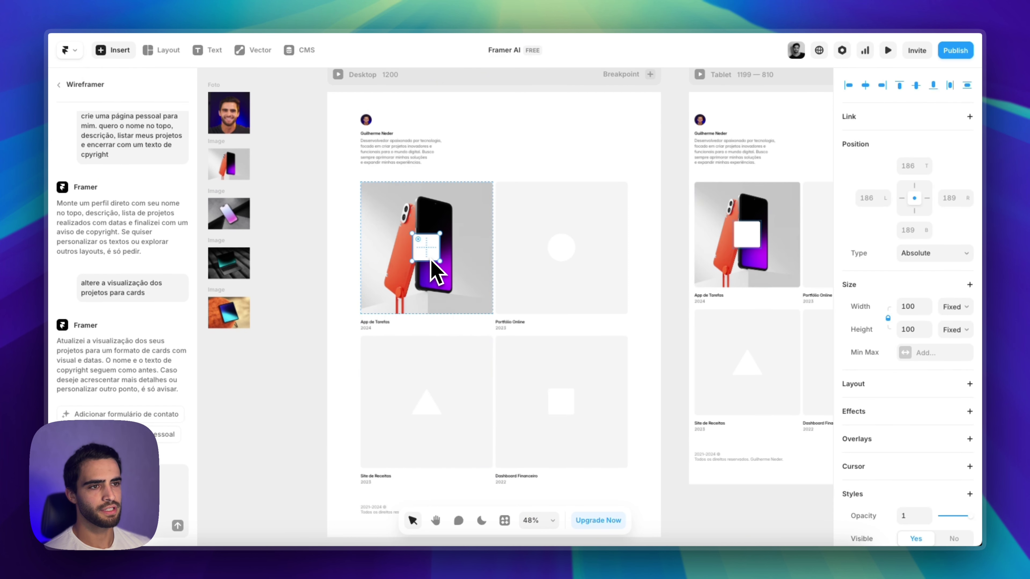
key(Delete)
Fill the Portfólio Online card with the purple phone image
scroll(588, 392, down, 5)
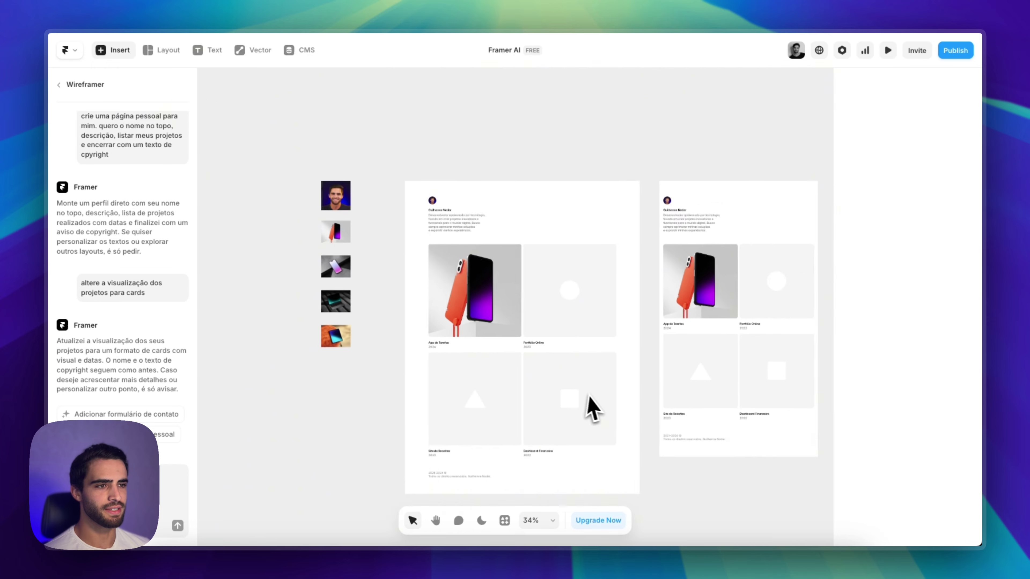
scroll(533, 374, up, 2)
scroll(507, 357, down, 1)
scroll(515, 343, up, 4)
scroll(499, 317, up, 2)
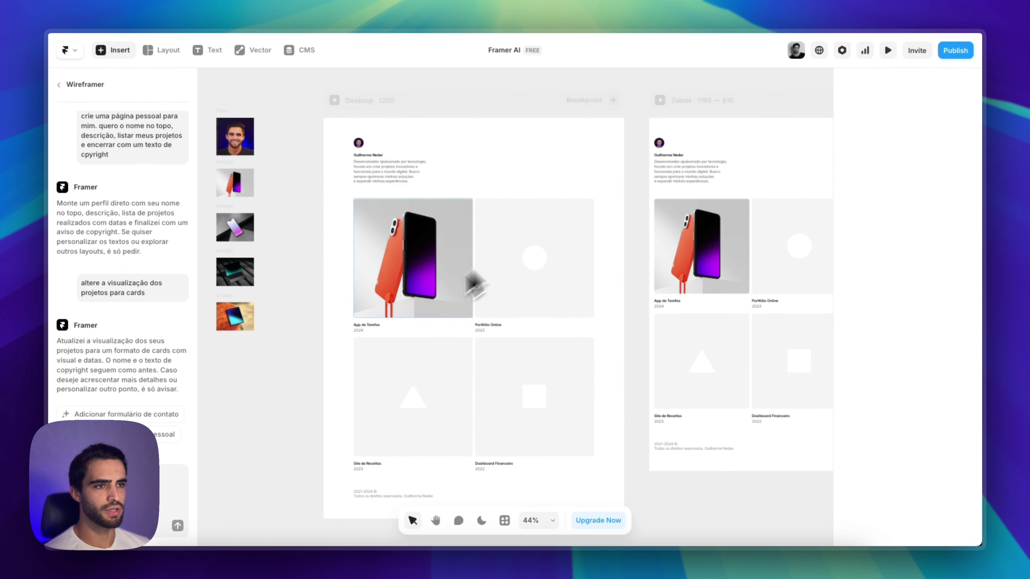
scroll(471, 283, down, 2)
scroll(558, 280, up, 1)
scroll(510, 301, down, 1)
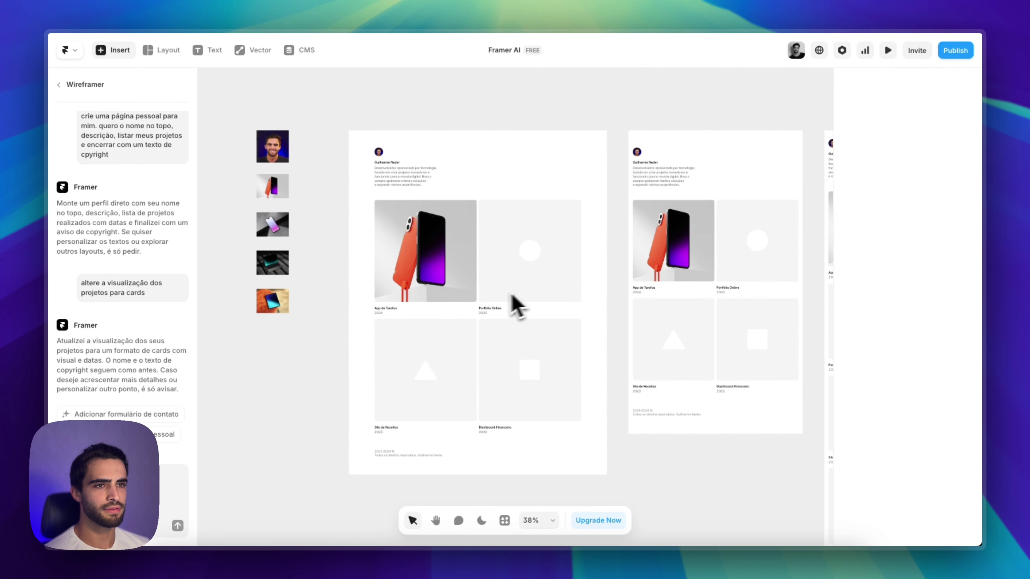
scroll(409, 276, up, 2)
right_click(268, 237)
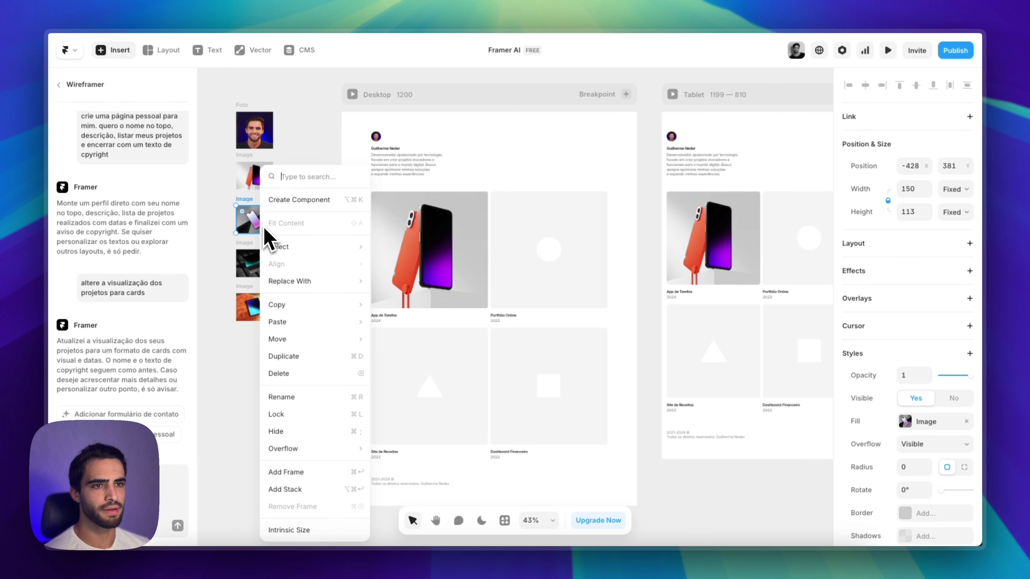
mouse_move(334, 312)
click(424, 346)
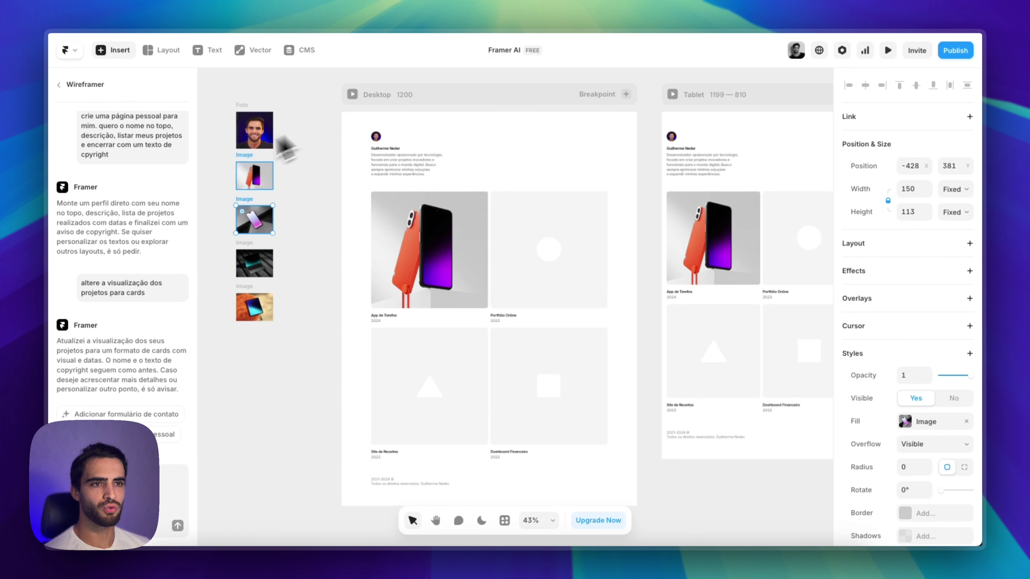
right_click(572, 300)
mouse_move(604, 349)
mouse_move(608, 321)
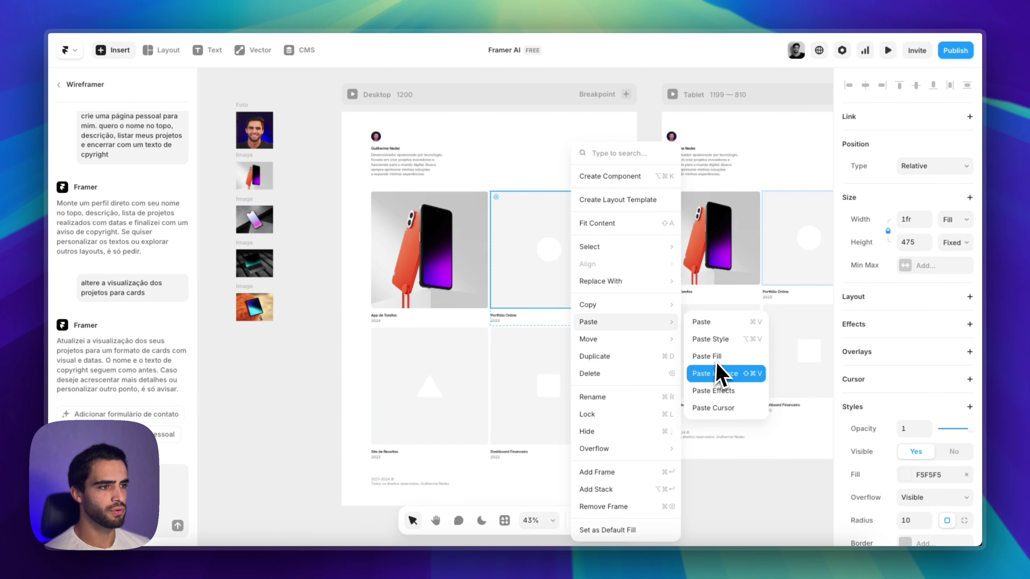
click(718, 370)
Fill the Site de Receitas card with the laptop image
right_click(252, 265)
mouse_move(262, 284)
mouse_move(283, 305)
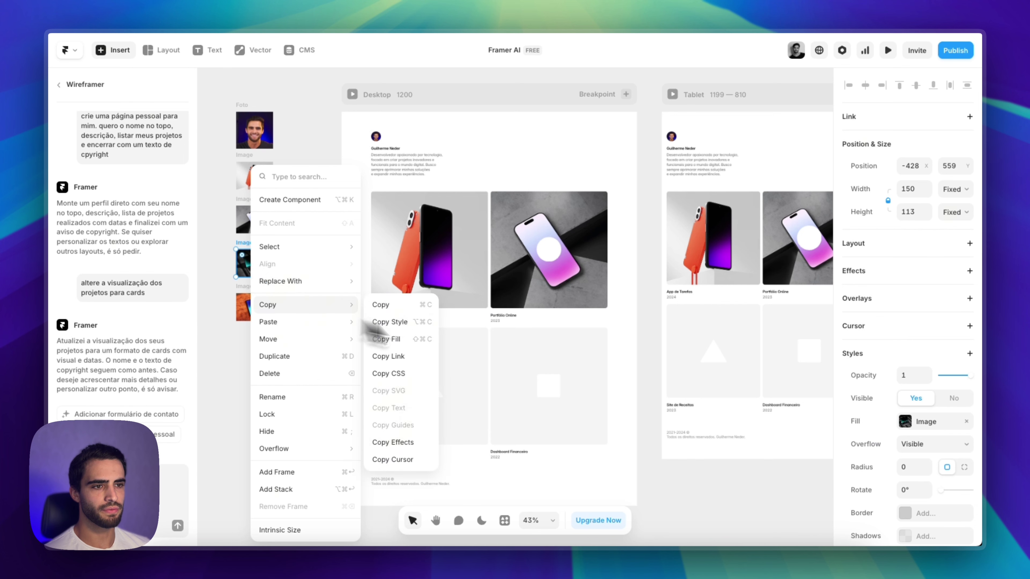
click(424, 356)
right_click(454, 411)
mouse_move(519, 219)
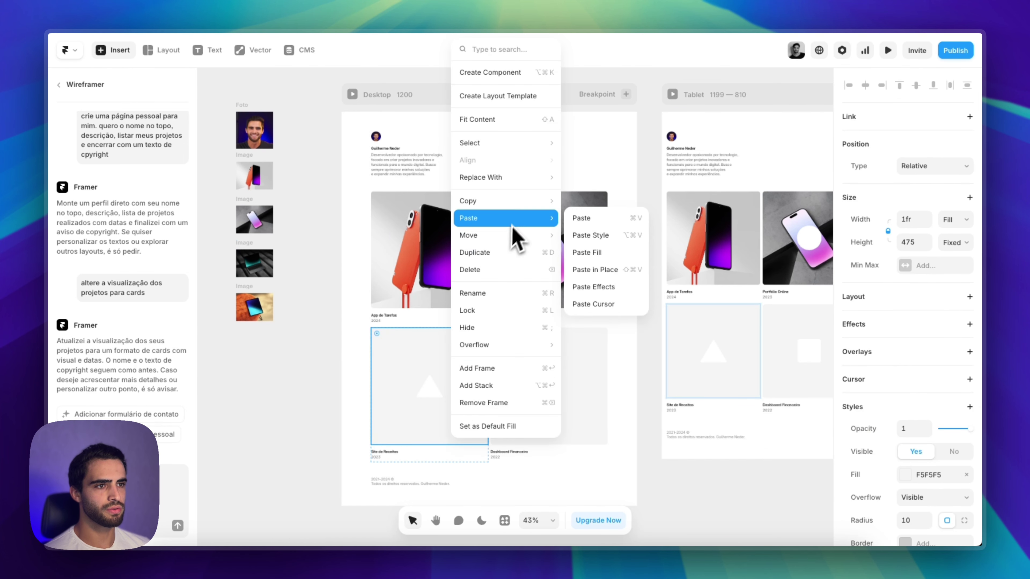
click(593, 253)
Fill the Dashboard Financeiro card with the tablet image
right_click(263, 321)
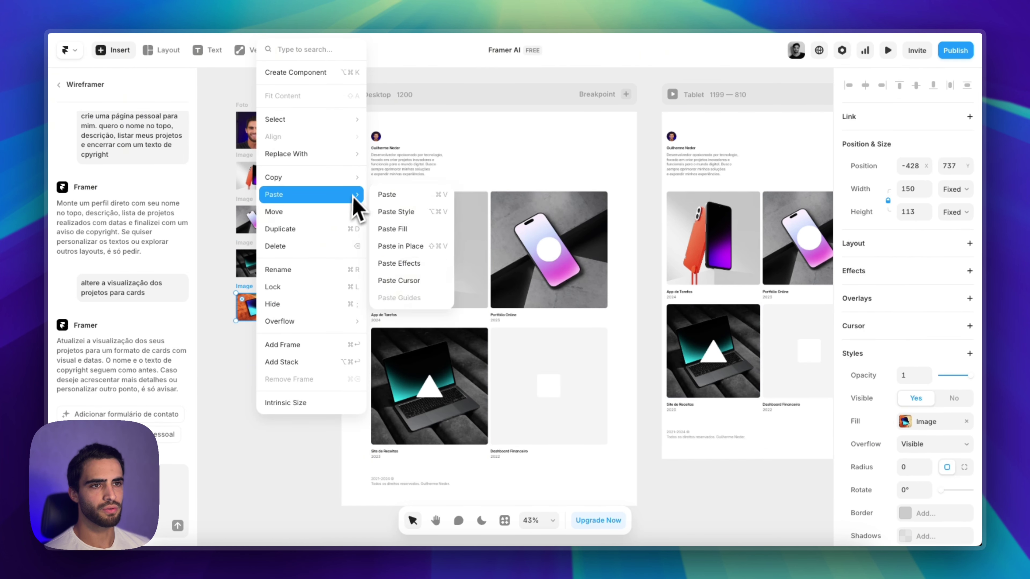
mouse_move(352, 177)
click(403, 216)
right_click(511, 367)
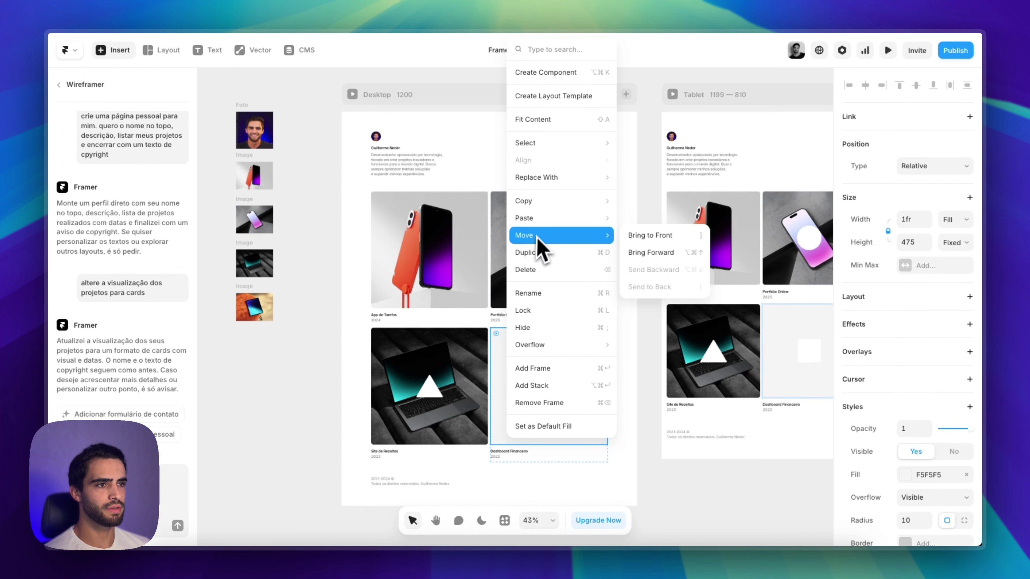
mouse_move(524, 218)
click(659, 260)
Delete the remaining square, triangle and circle placeholder shapes
click(548, 394)
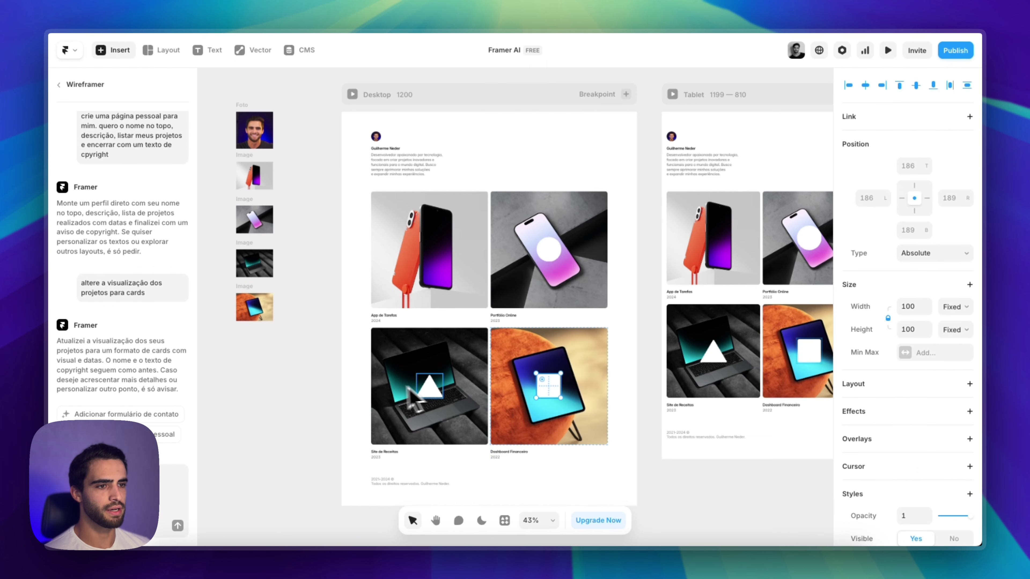
shift+click(430, 390)
shift+click(553, 256)
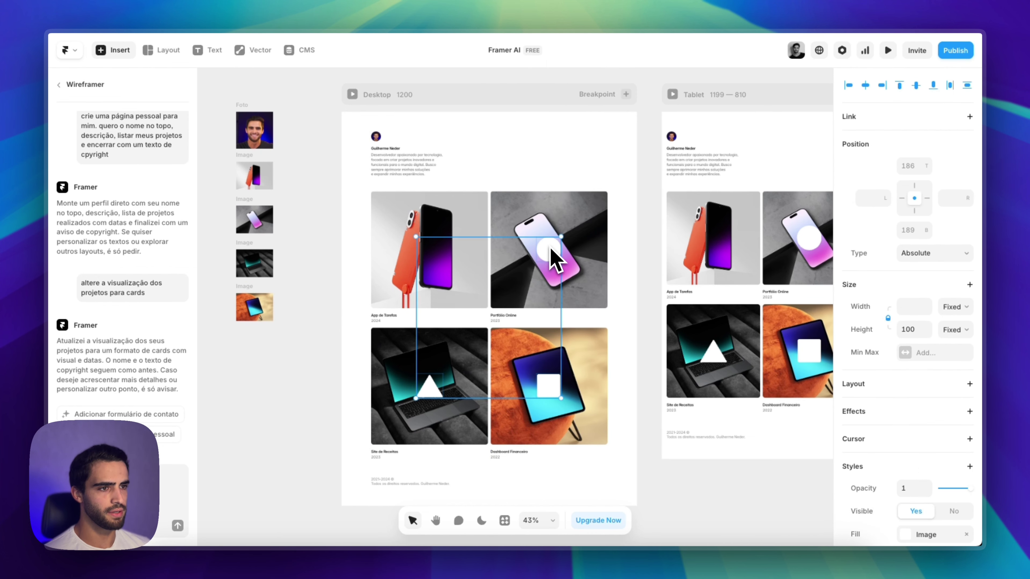
key(Delete)
scroll(344, 340, down, 2)
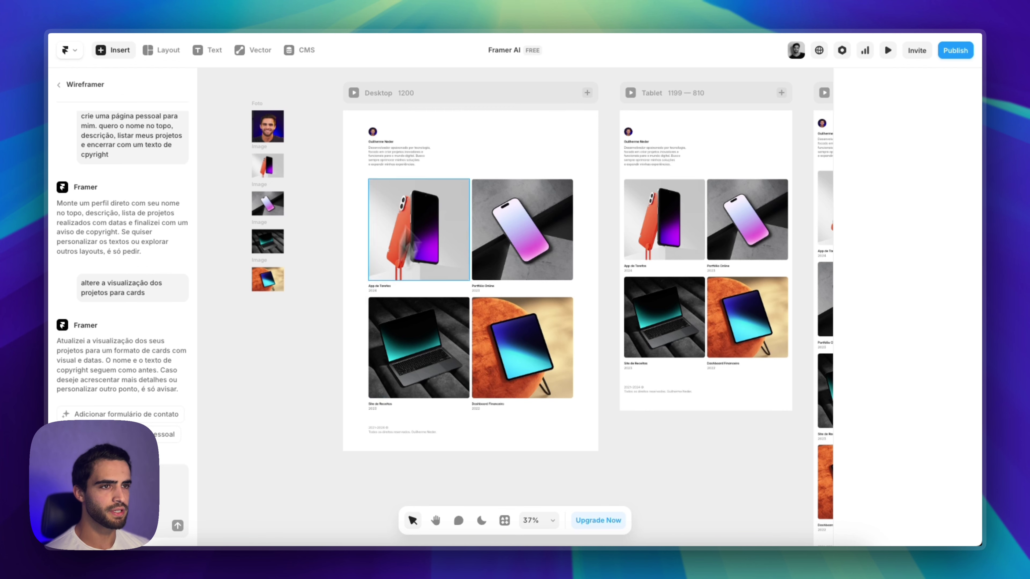
click(354, 93)
scroll(736, 404, down, 5)
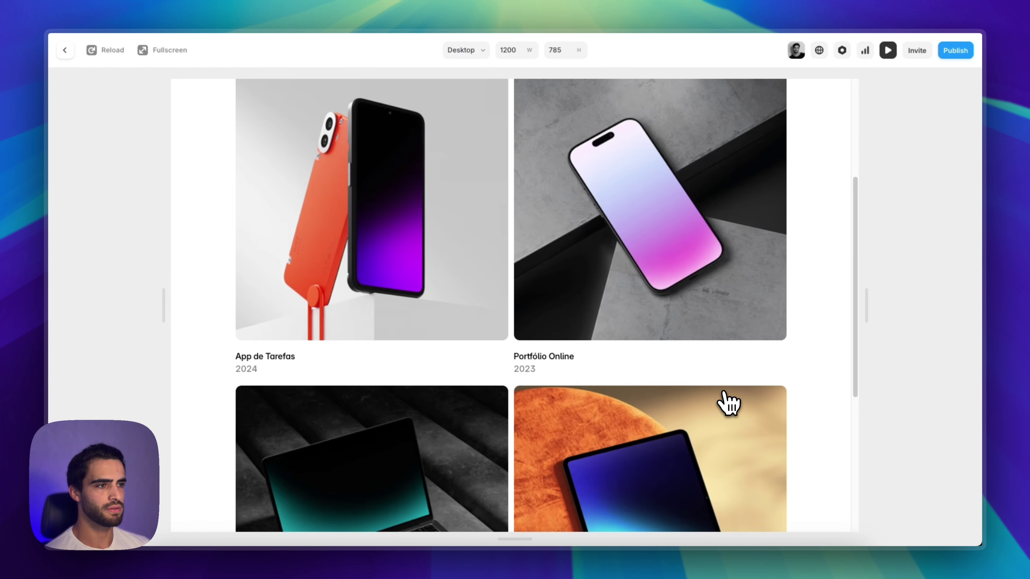
mouse_move(867, 336)
mouse_down()
mouse_move(664, 338)
mouse_move(947, 325)
mouse_move(692, 337)
mouse_move(862, 345)
mouse_up()
scroll(595, 388, up, 5)
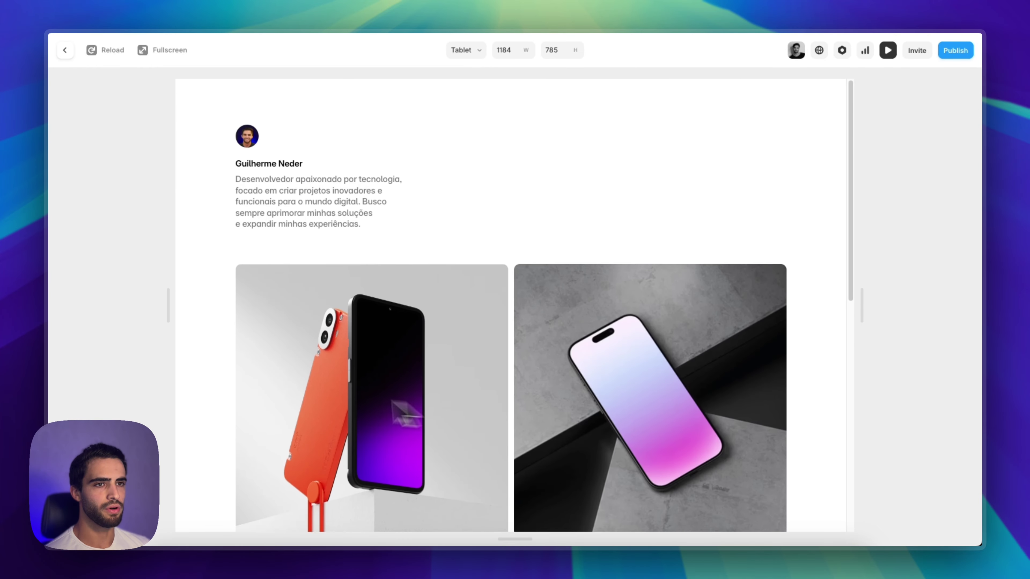
click(67, 56)
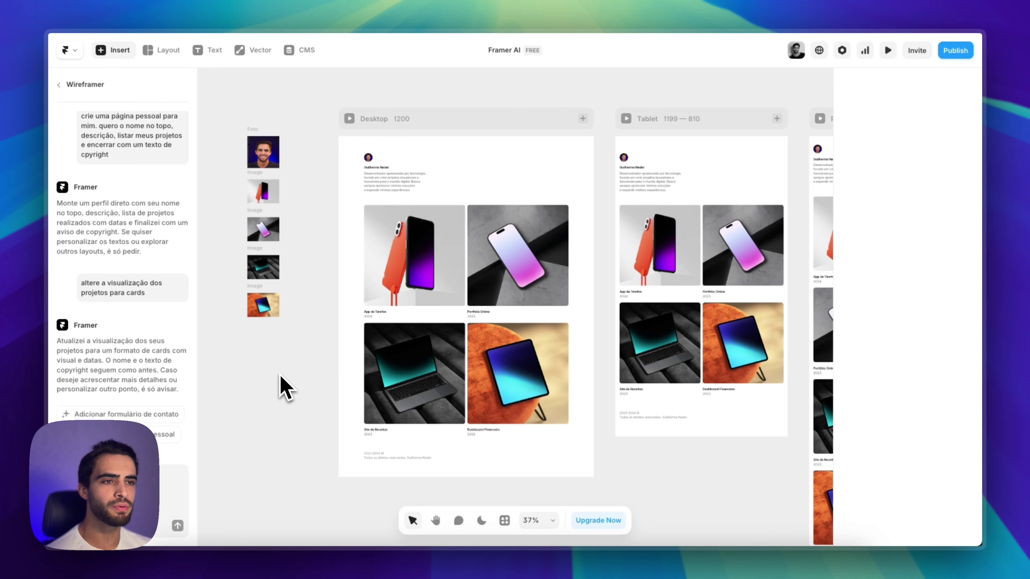
Close the Wireframer chat and bring up the add-page options in the Pages list
click(83, 92)
click(286, 407)
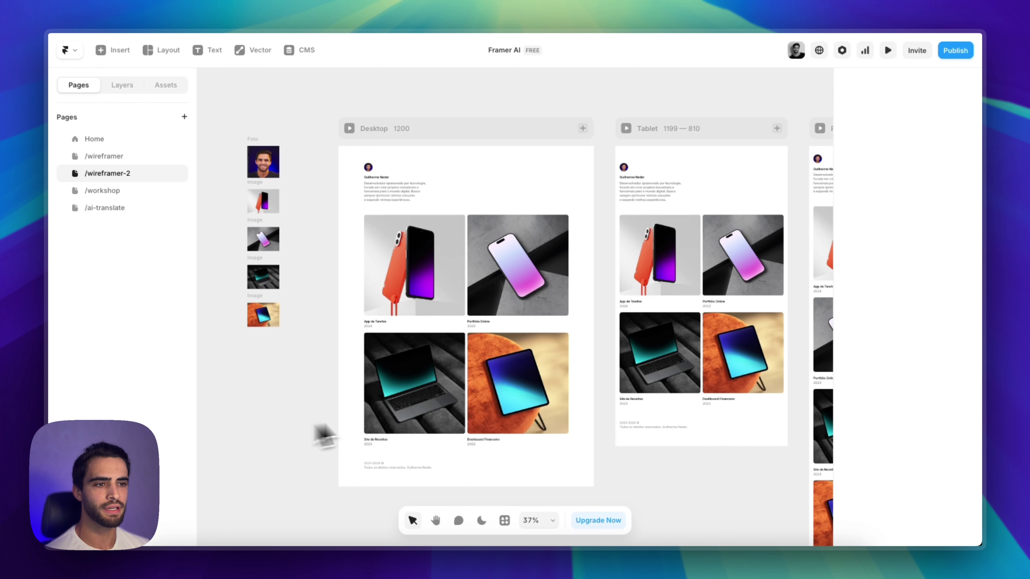
scroll(391, 409, down, 5)
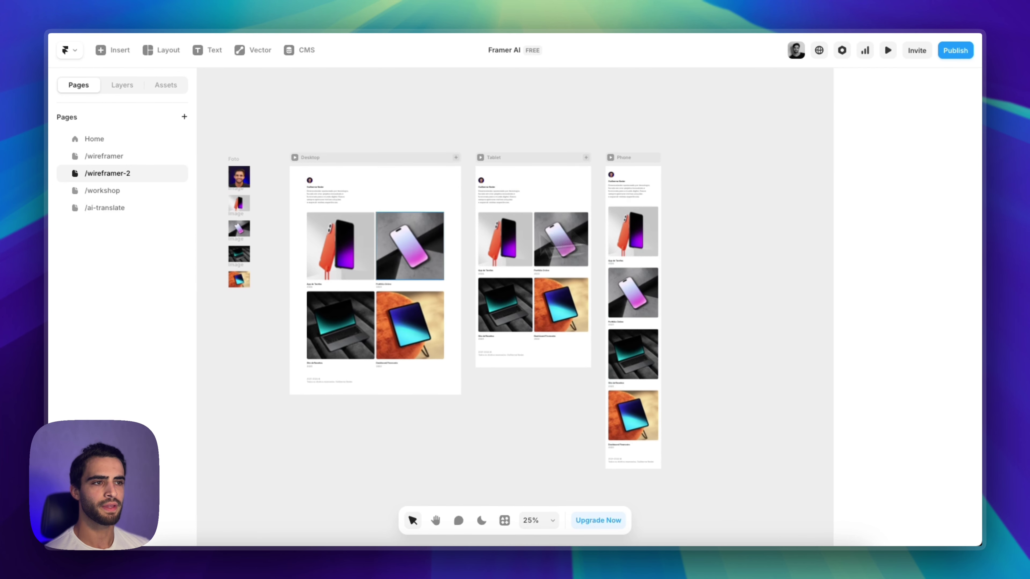
scroll(510, 317, up, 1)
scroll(566, 312, down, 2)
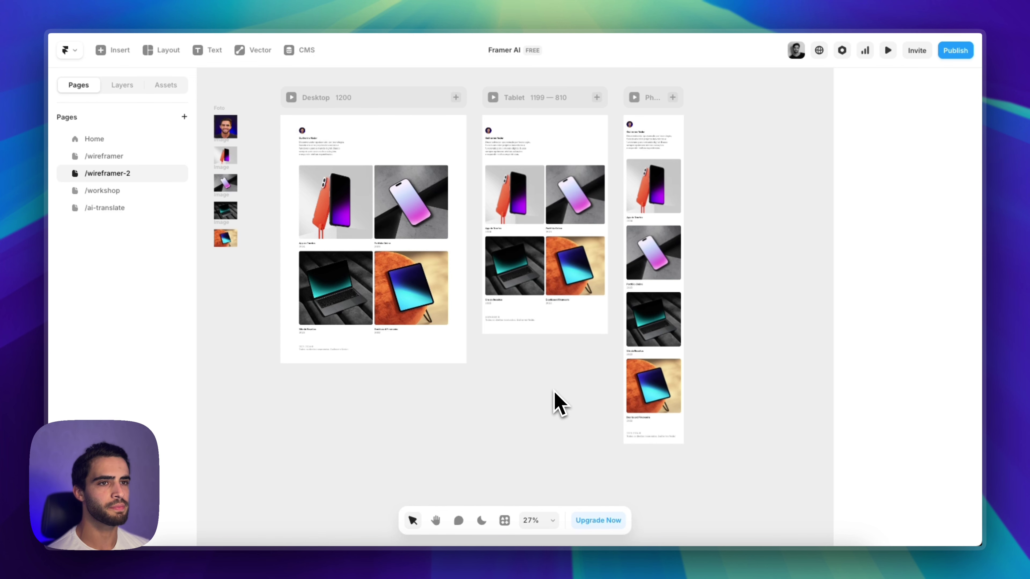
scroll(552, 398, left, 2)
scroll(552, 398, up, 1)
click(185, 117)
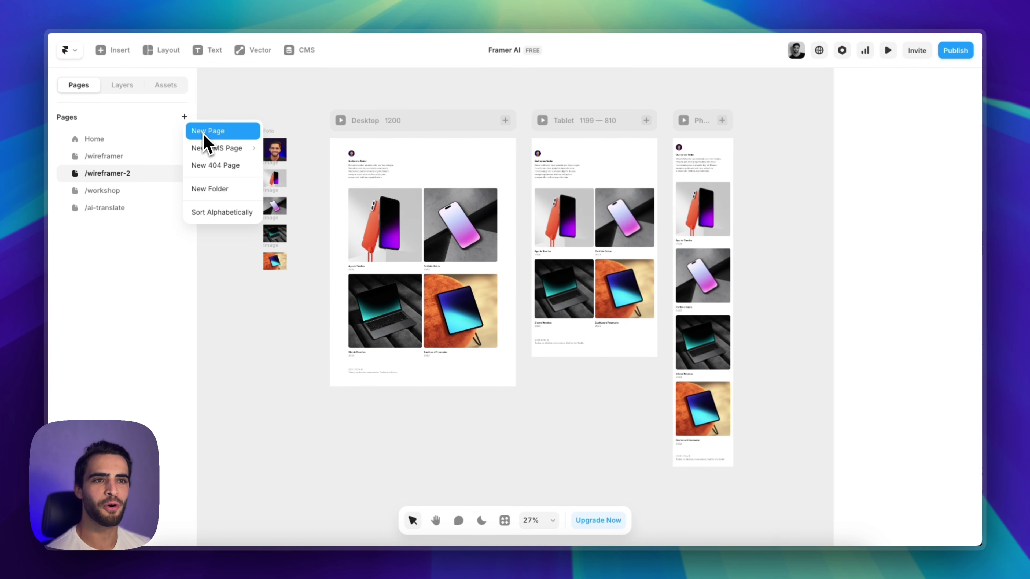
Create a new blank page named /wireframe
click(201, 131)
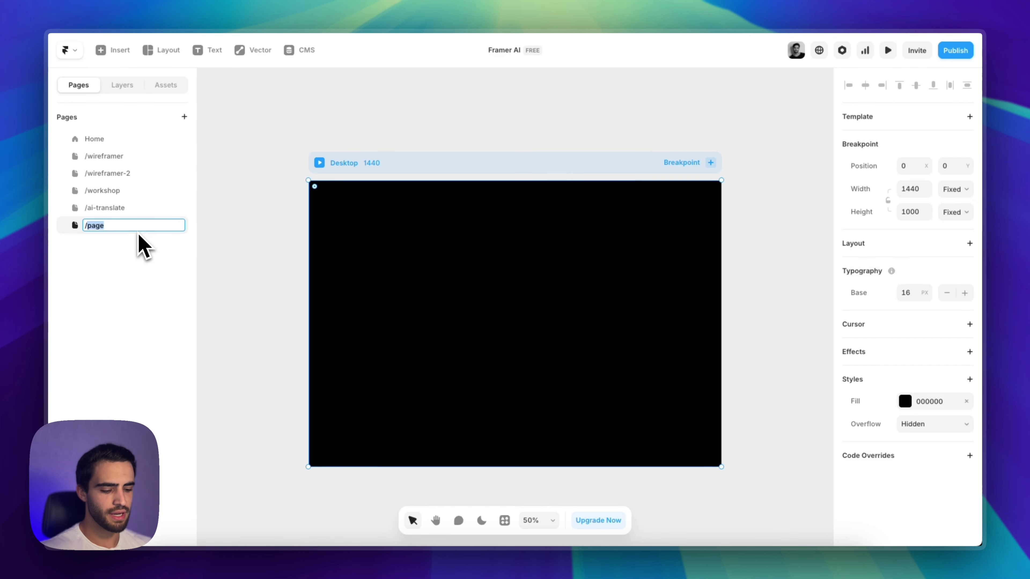
text(wireframe)
key(Return)
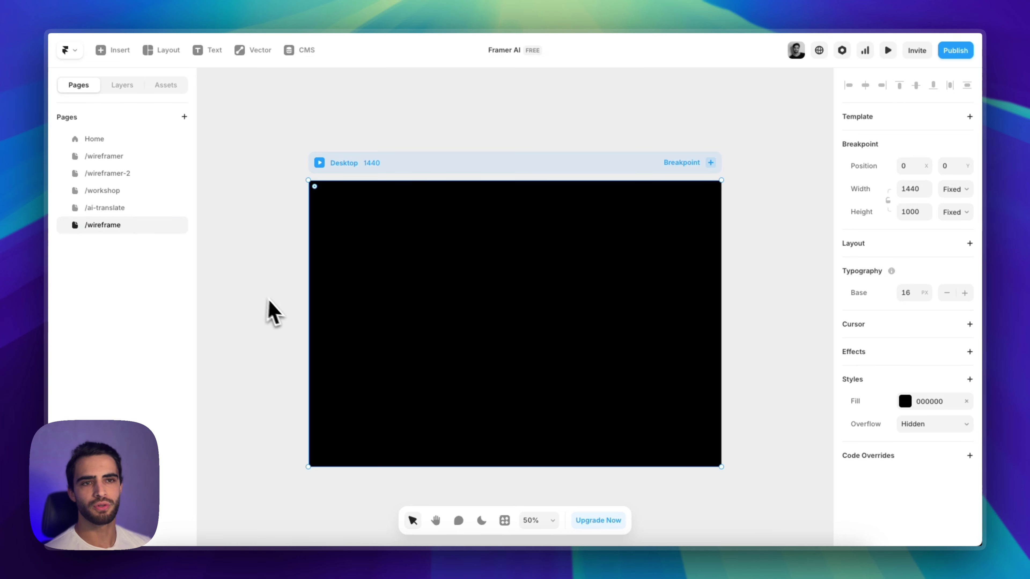
click(269, 301)
scroll(272, 302, down, 3)
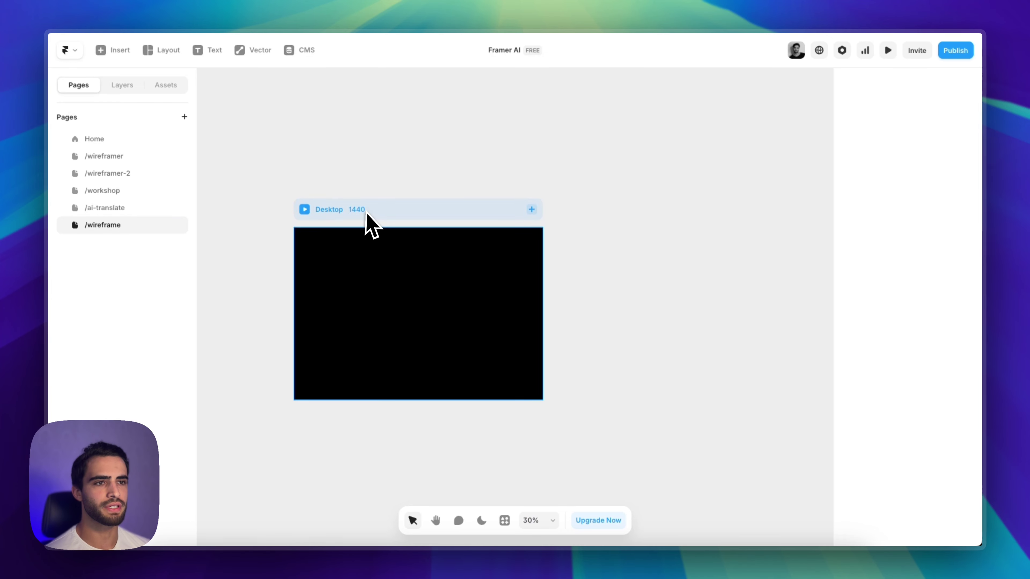
Change the new page's Desktop frame fill to white FFFFFF
click(366, 215)
click(906, 402)
text(FFFFFF)
key(Return)
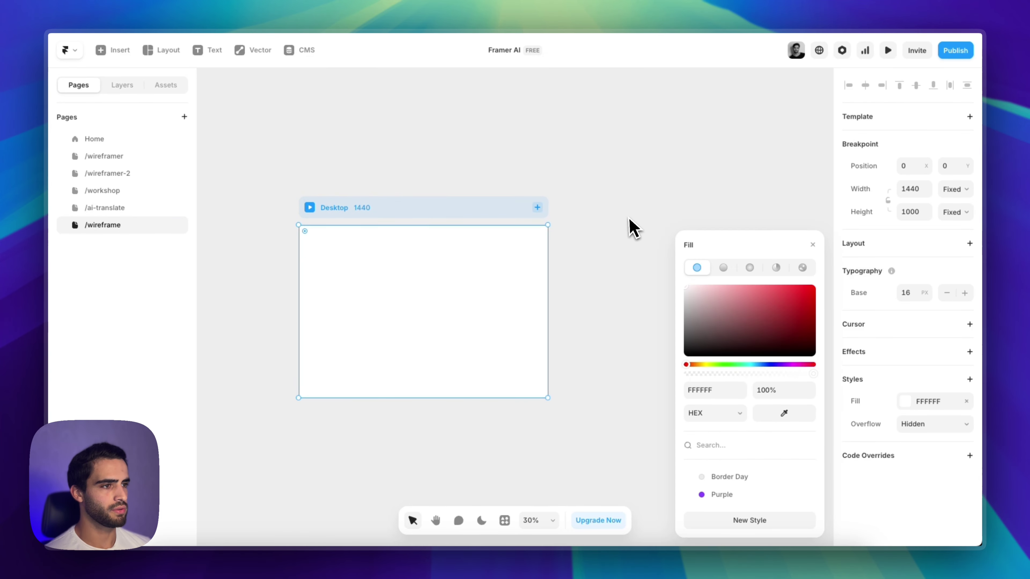
click(584, 269)
scroll(277, 302, left, 1)
scroll(415, 293, up, 1)
scroll(418, 302, up, 2)
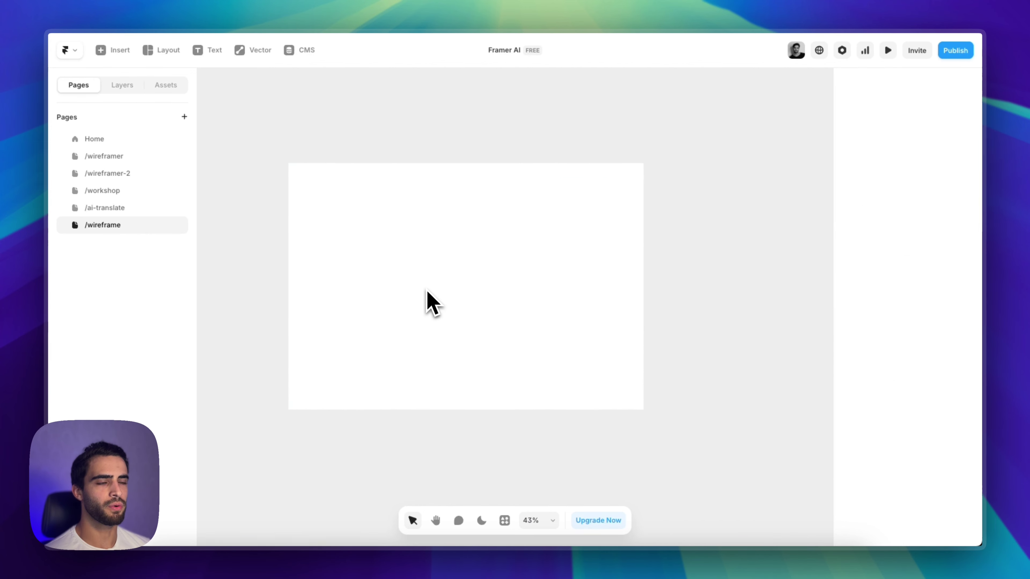
scroll(427, 292, down, 3)
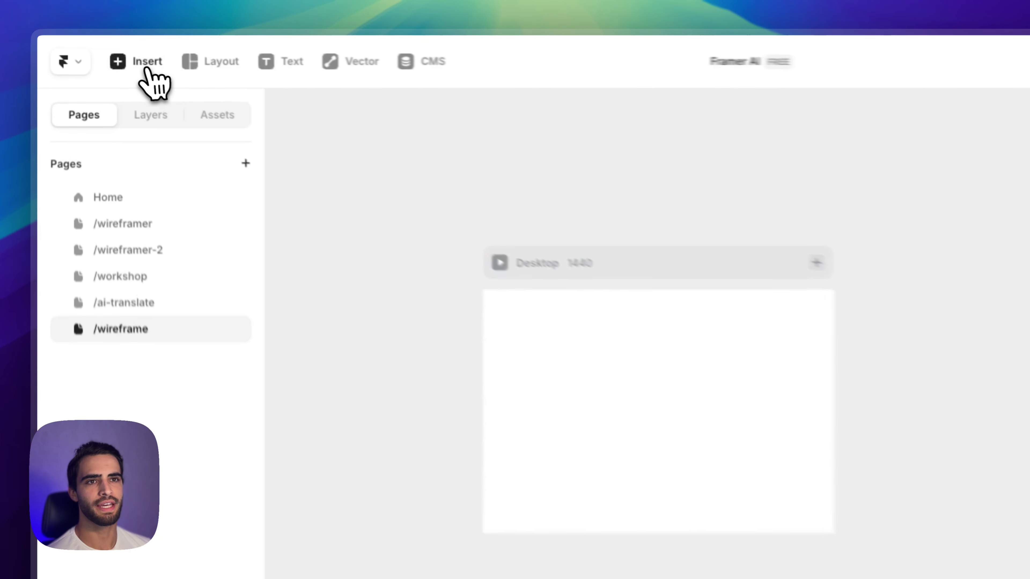
Generate a Wireframer design-startup landing page with hero, logo strip, features and newsletter
click(115, 50)
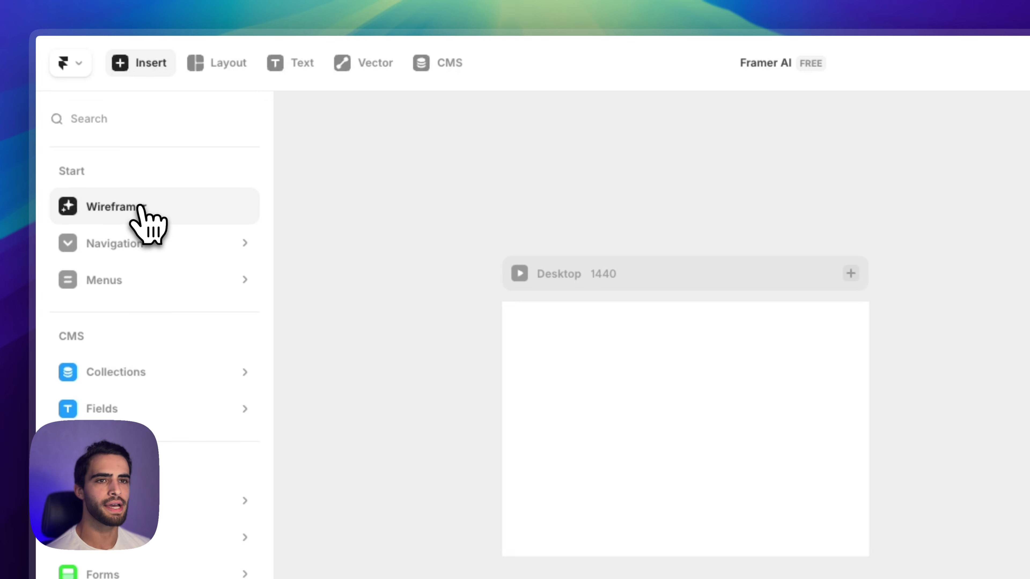
click(142, 208)
key(super+v)
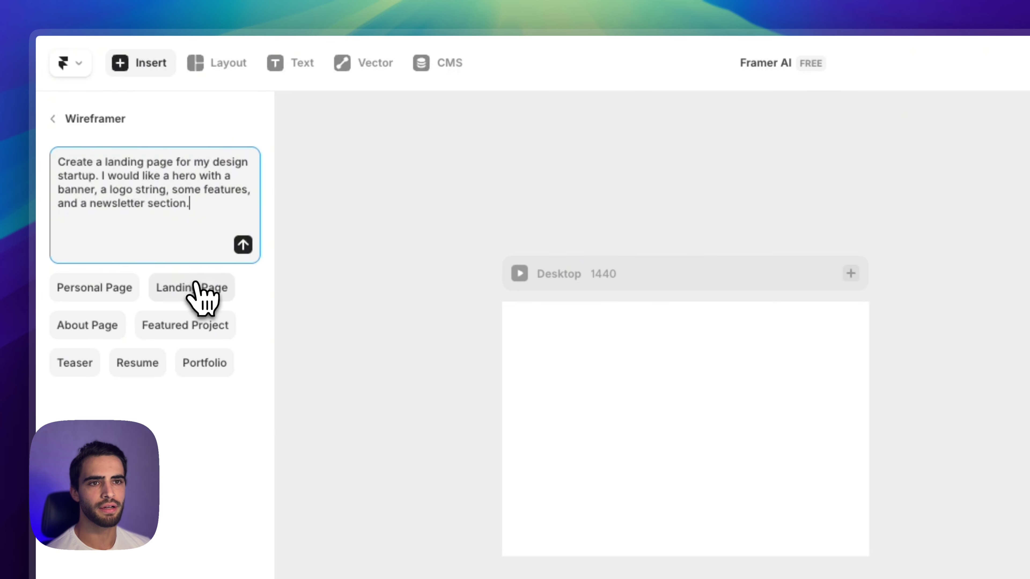
click(243, 245)
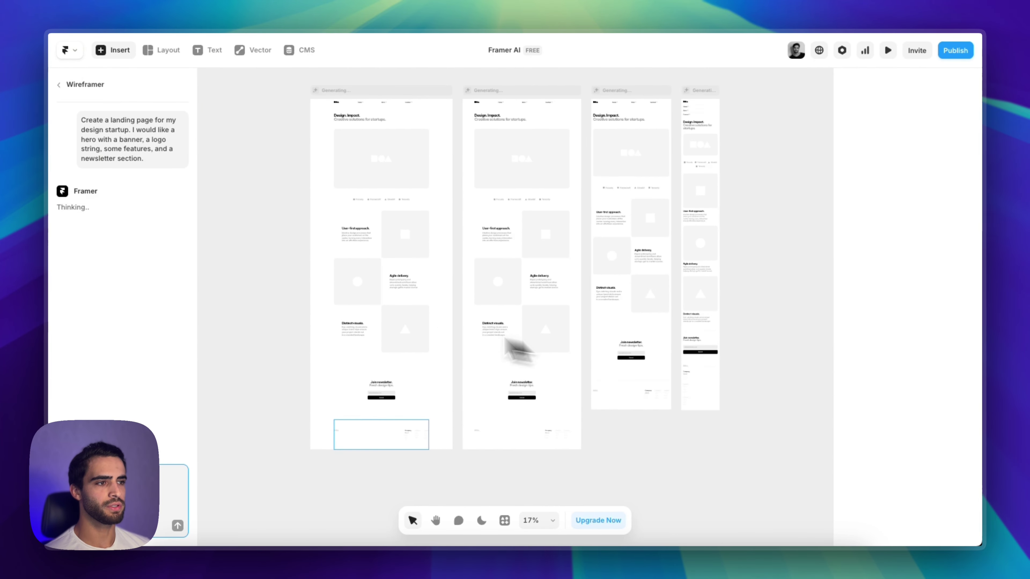
scroll(390, 253, up, 5)
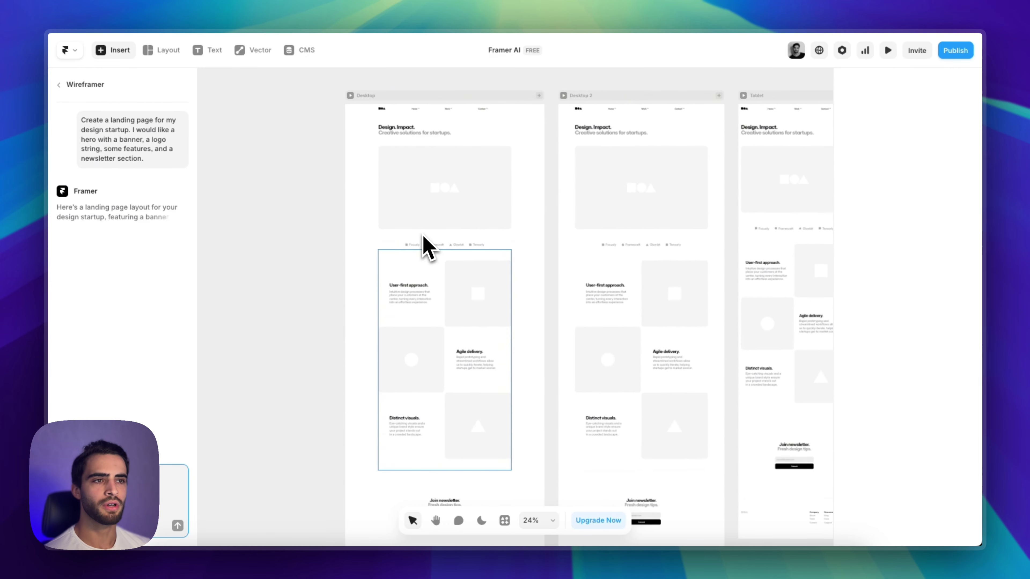
scroll(423, 239, up, 4)
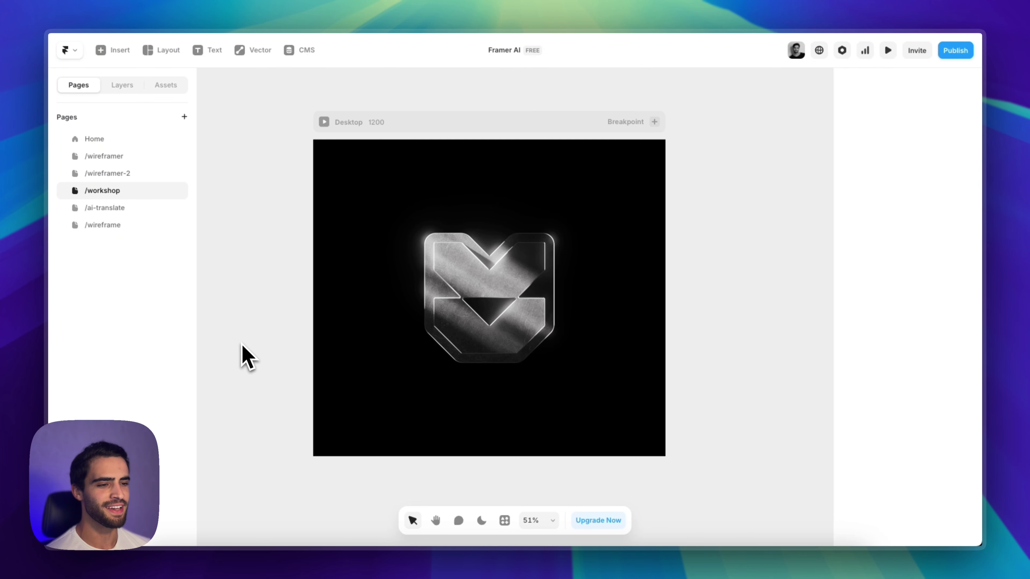
Launch the Workshop plugin beside the frame and begin typing a blue-trail component request
click(504, 521)
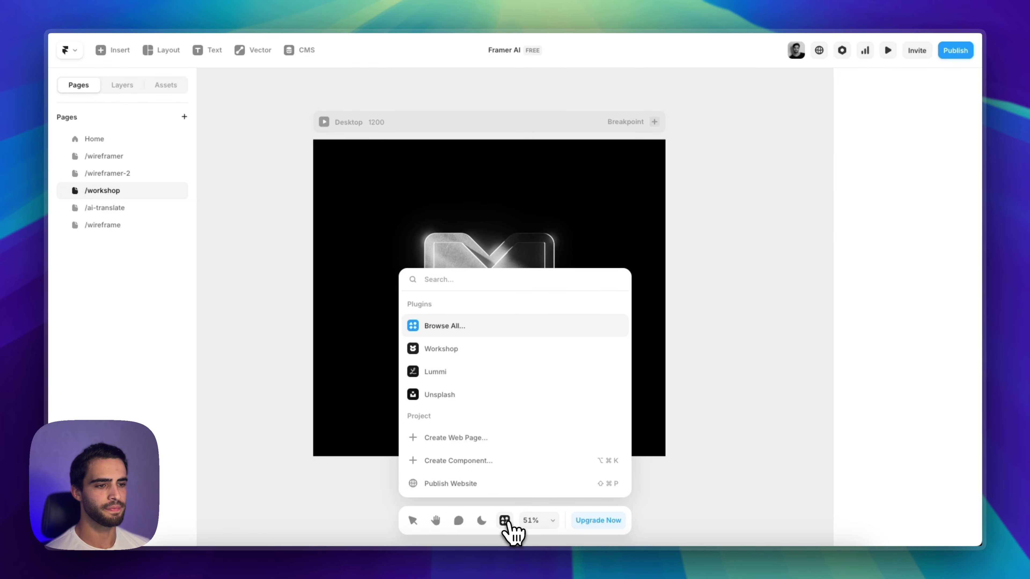
click(476, 351)
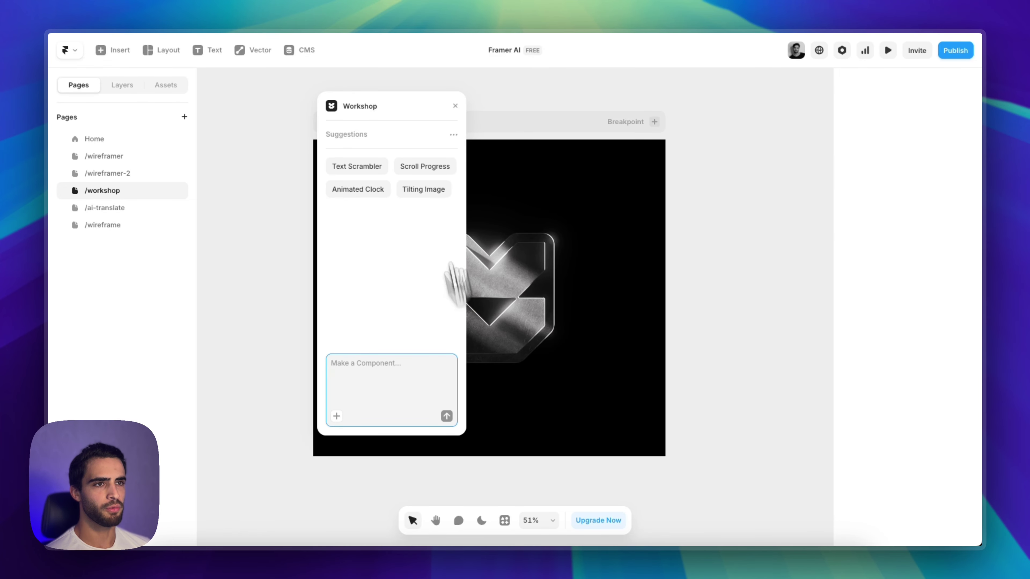
scroll(525, 267, down, 5)
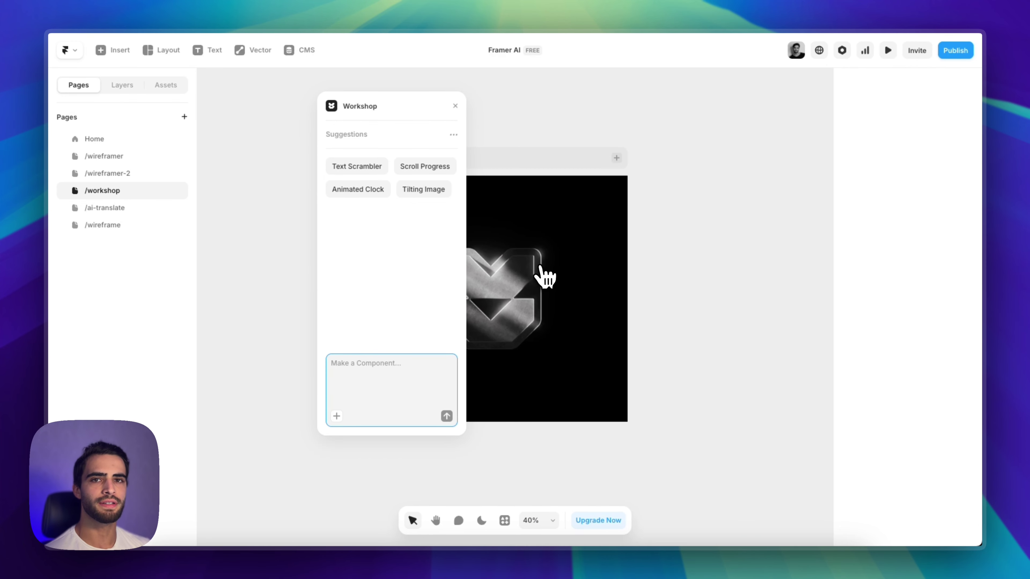
drag(386, 107, 696, 110)
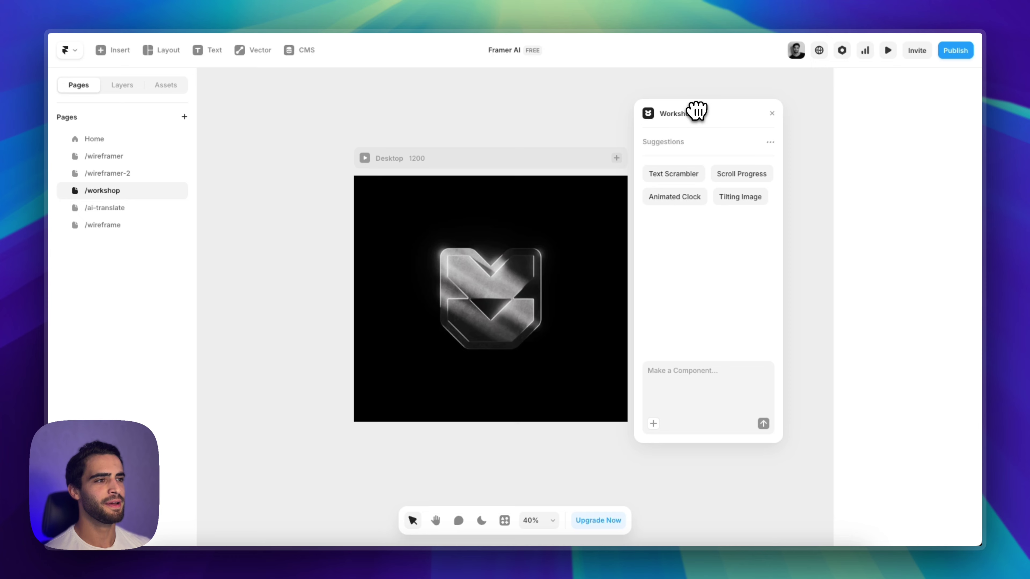
drag(696, 110, 726, 108)
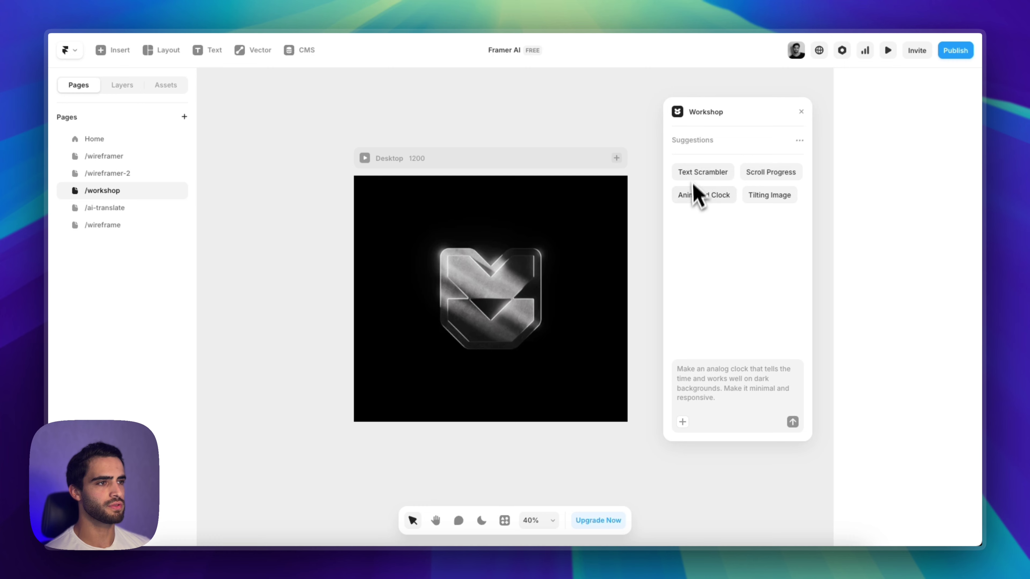
click(750, 367)
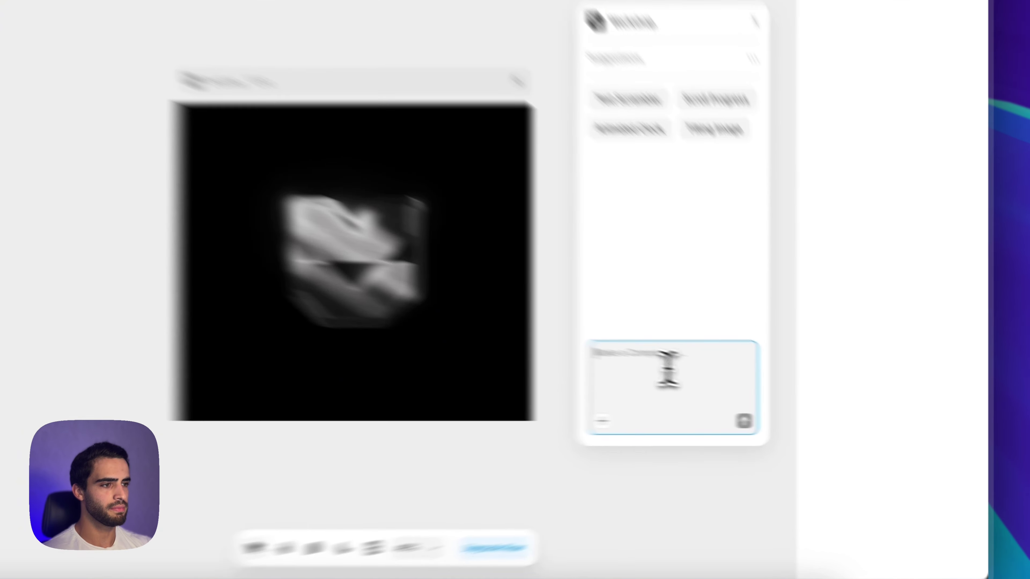
text(mo)
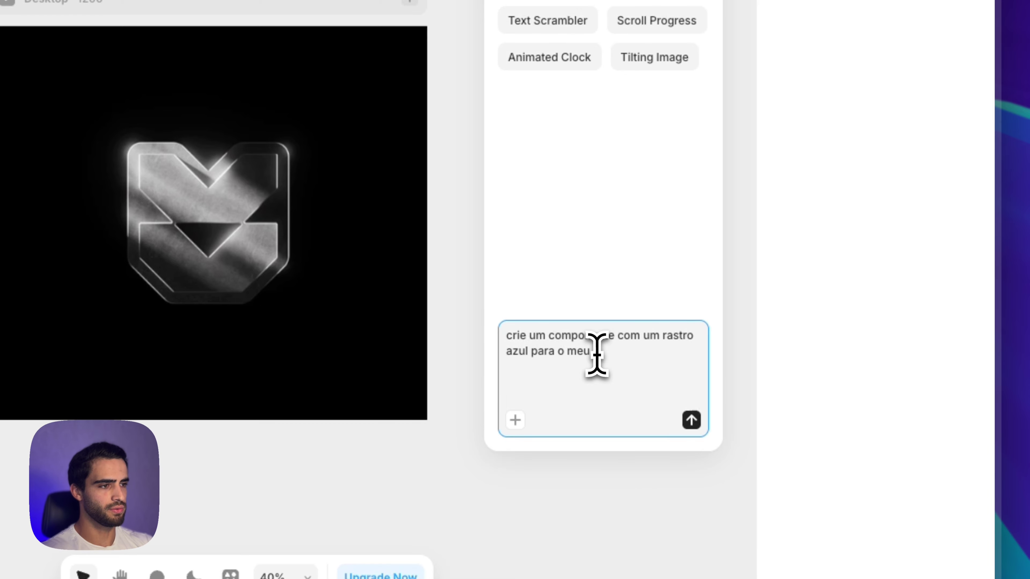
Submit the Workshop prompt to generate a CursorTrail component with a blue 0099FF trail
key(Return)
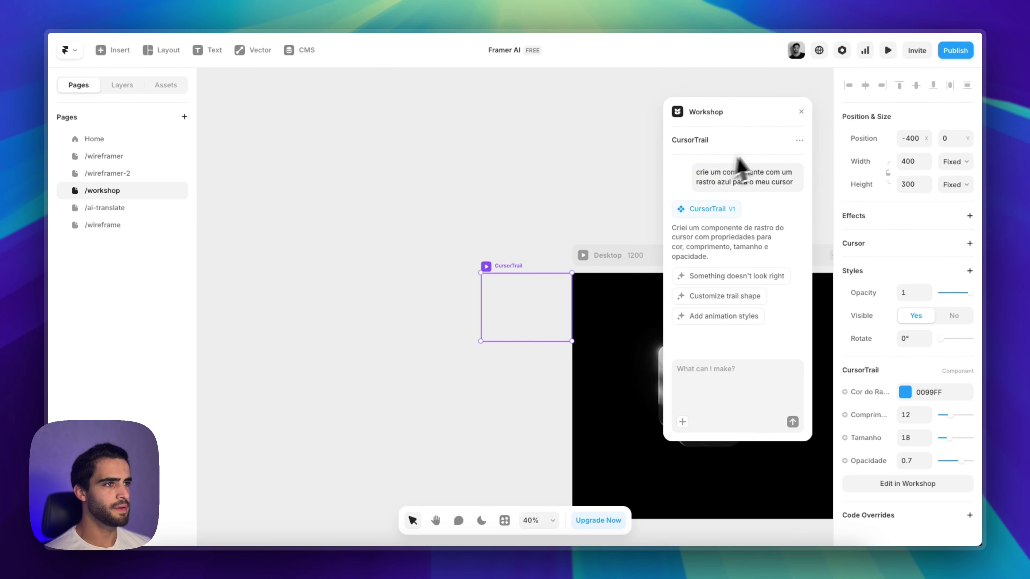
Drop the CursorTrail box into the Desktop frame's top-left corner and preview the blue trail
drag(762, 113, 318, 92)
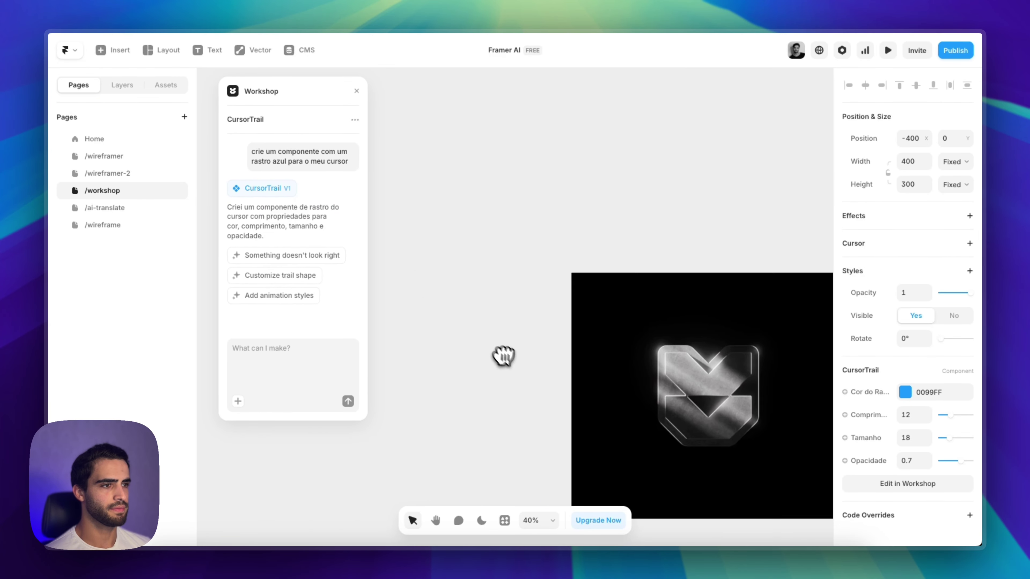
scroll(503, 357, right, 5)
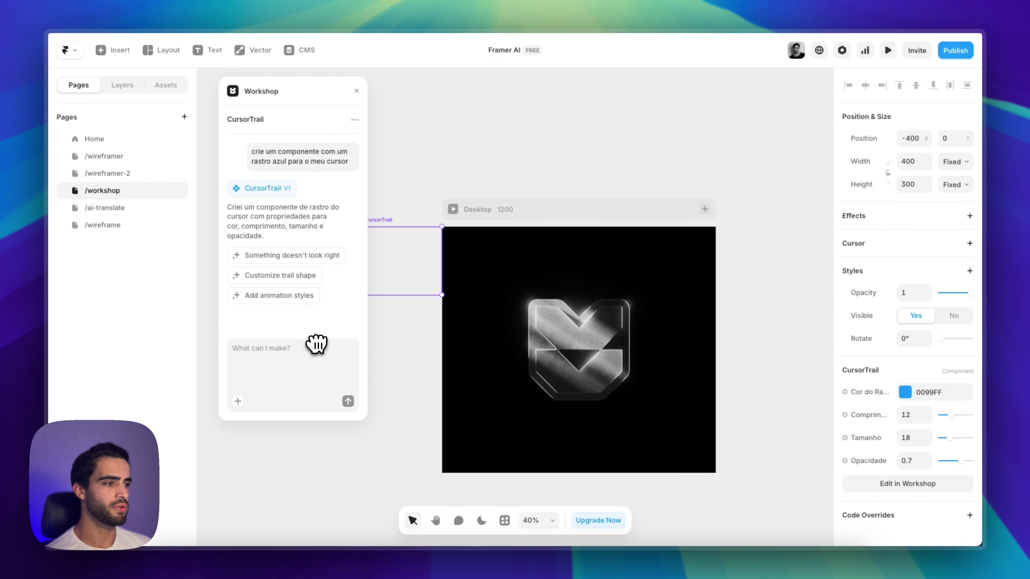
drag(434, 279, 519, 229)
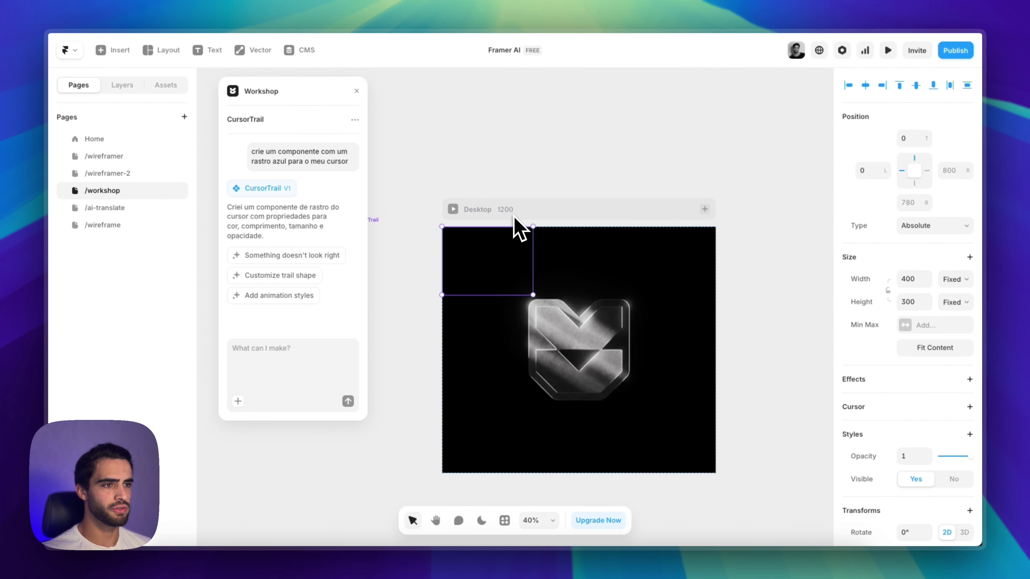
click(453, 210)
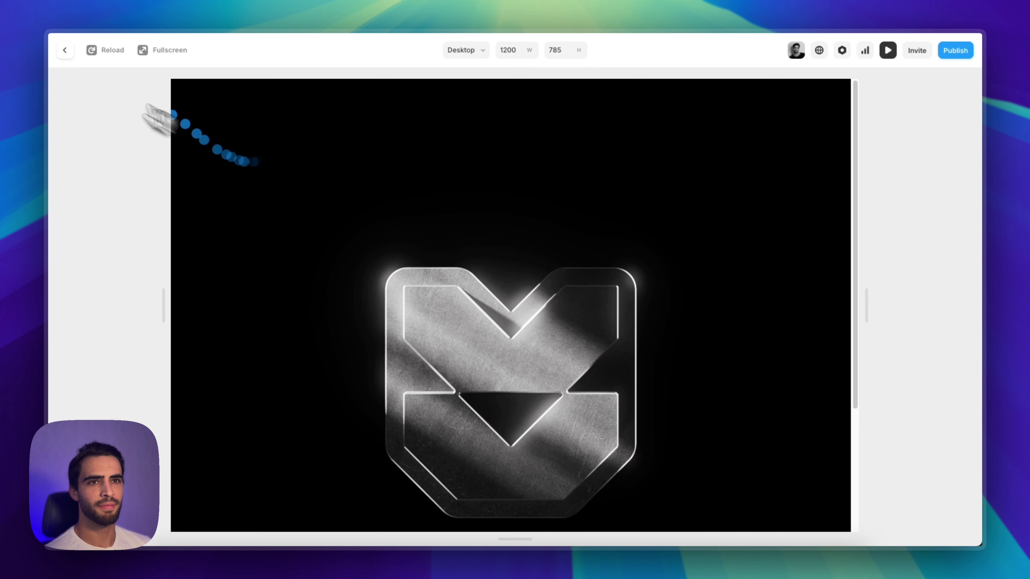
Set the CursorTrail's Right and Bottom offsets to 0 to fill the frame, then preview it
click(65, 50)
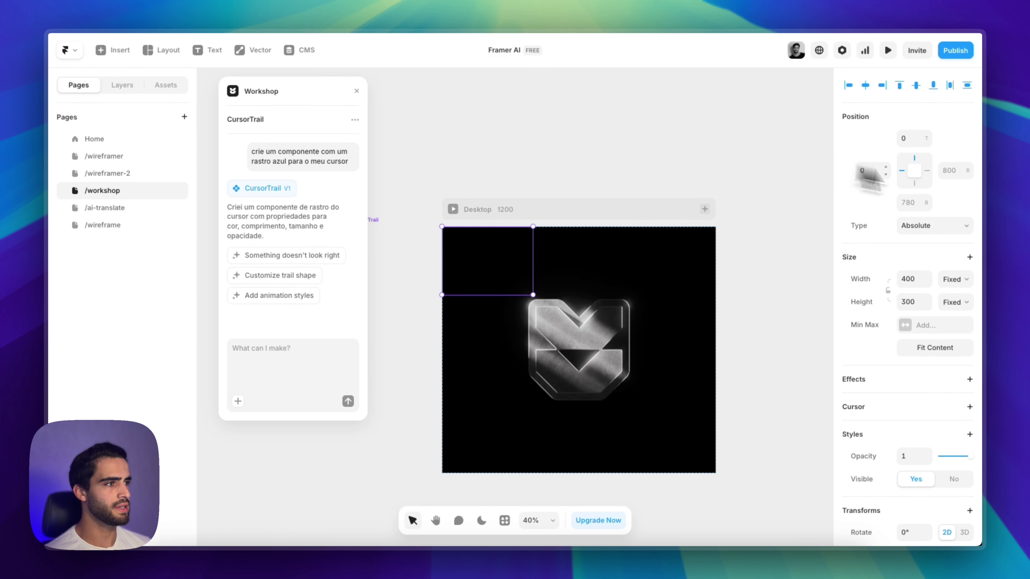
click(949, 175)
text(0)
click(909, 202)
text(0)
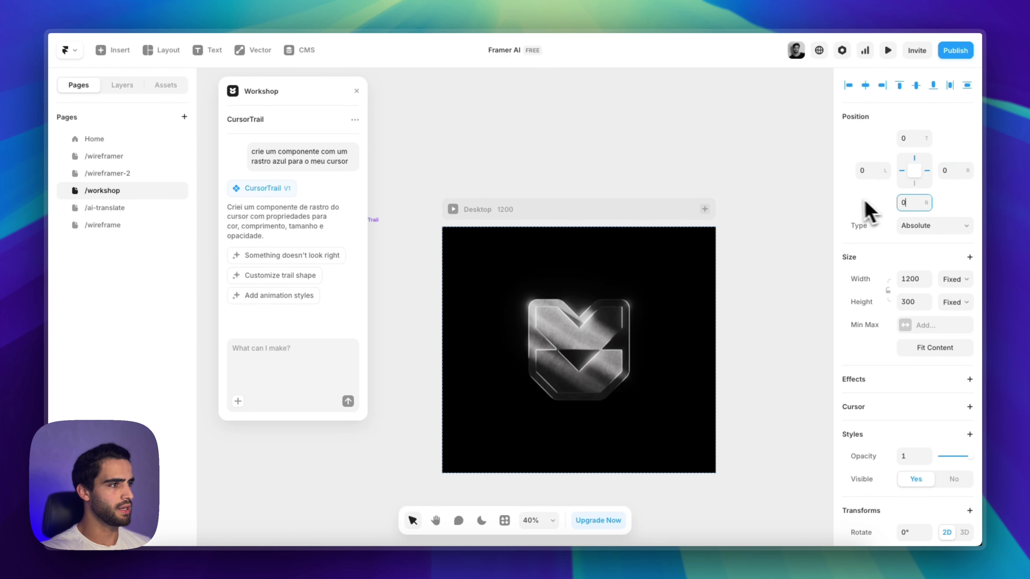
key(Return)
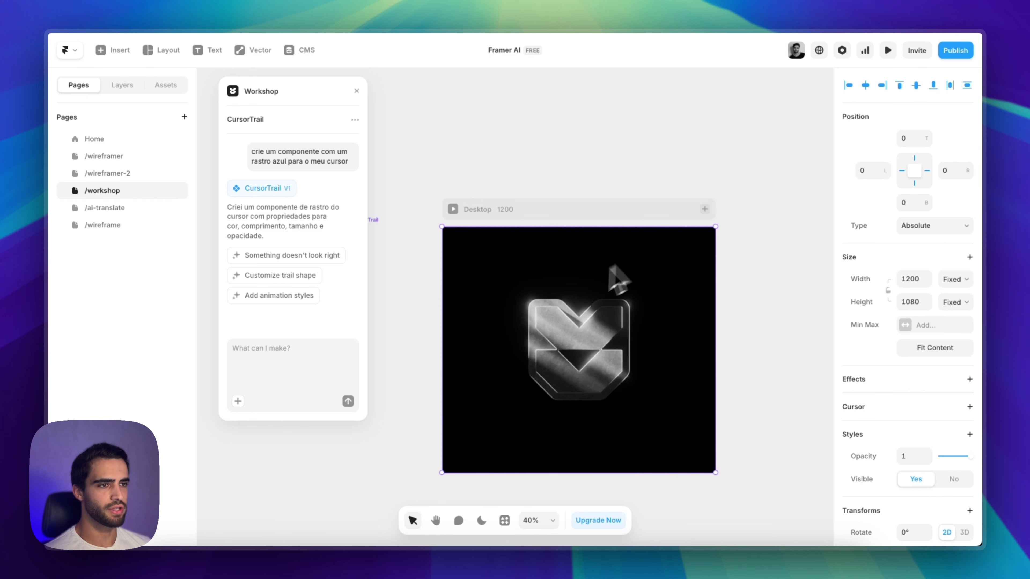
click(453, 209)
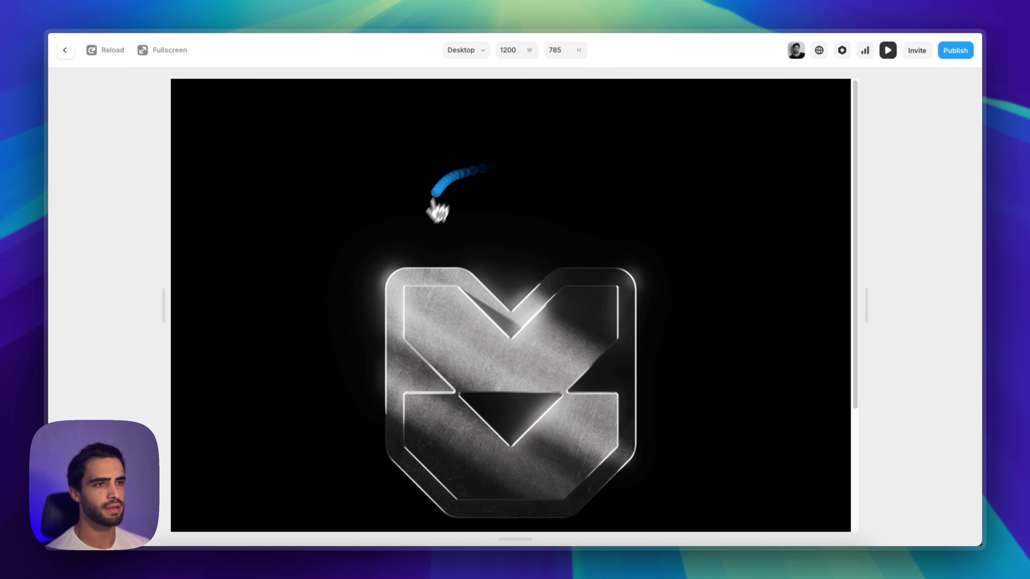
click(66, 51)
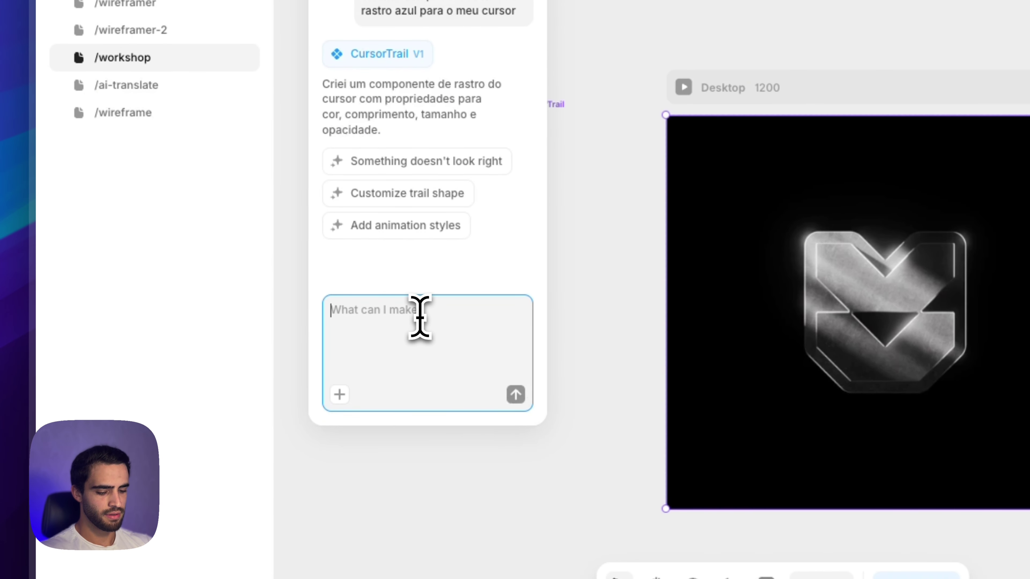
Ask Workshop 'esconda o rastro quando o cursor estiver parado' to hide the trail when idle
text(esconda o rastro quando o curs)
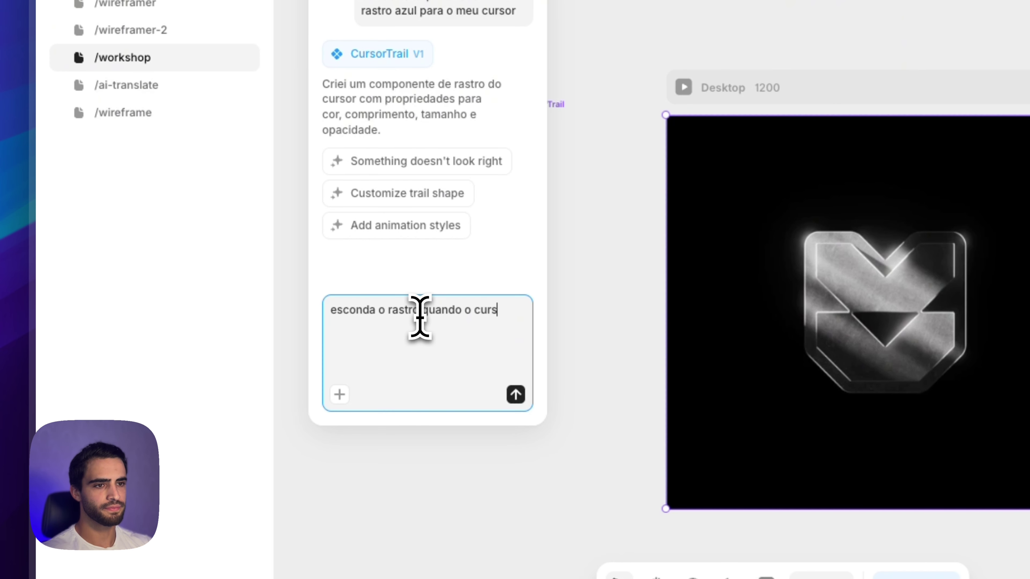
text(or estiver para)
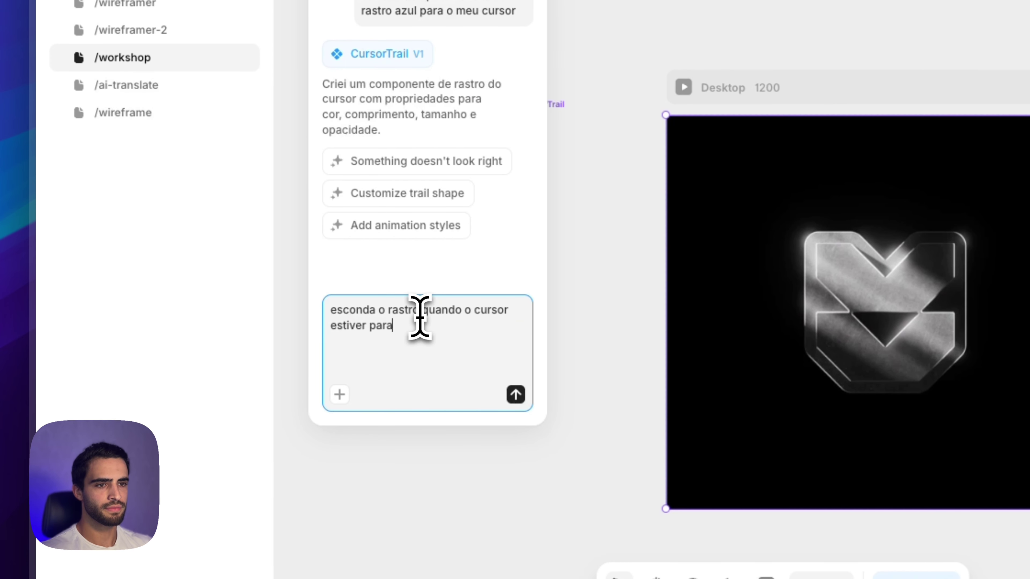
text(do)
key(Return)
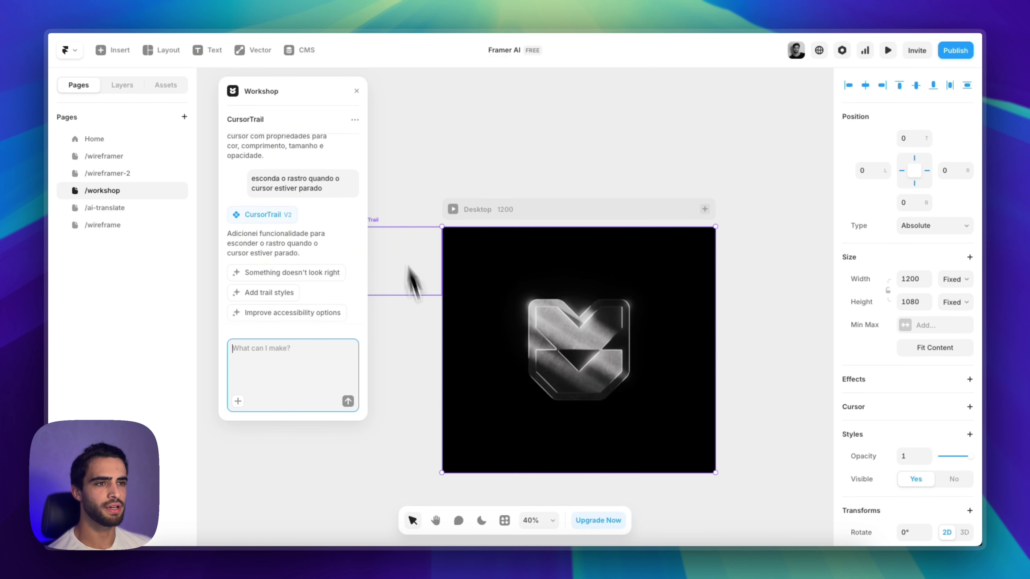
click(431, 364)
Preview the /workshop page to test the updated cursor trail
scroll(586, 354, right, 1)
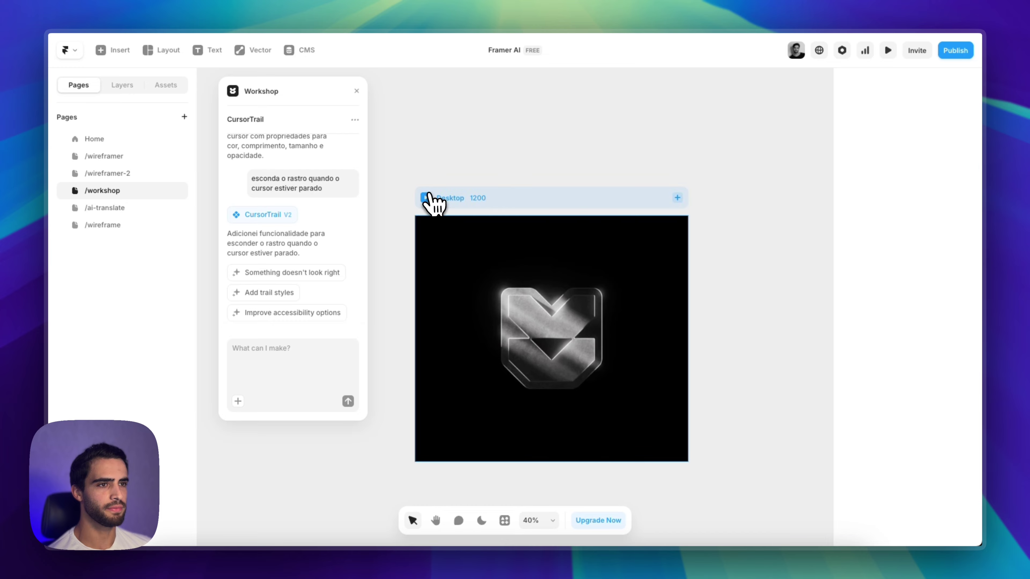
click(428, 196)
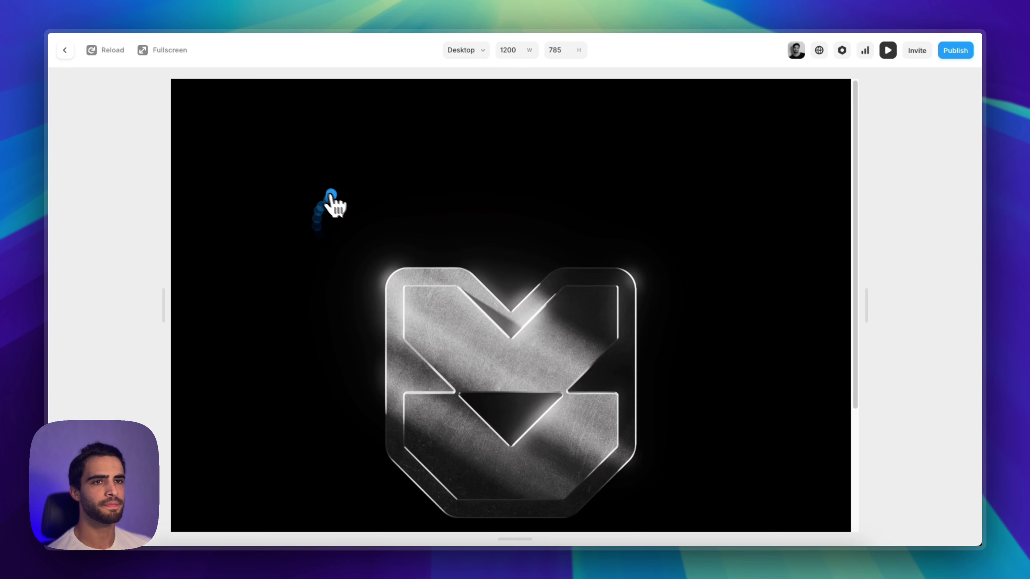
click(65, 50)
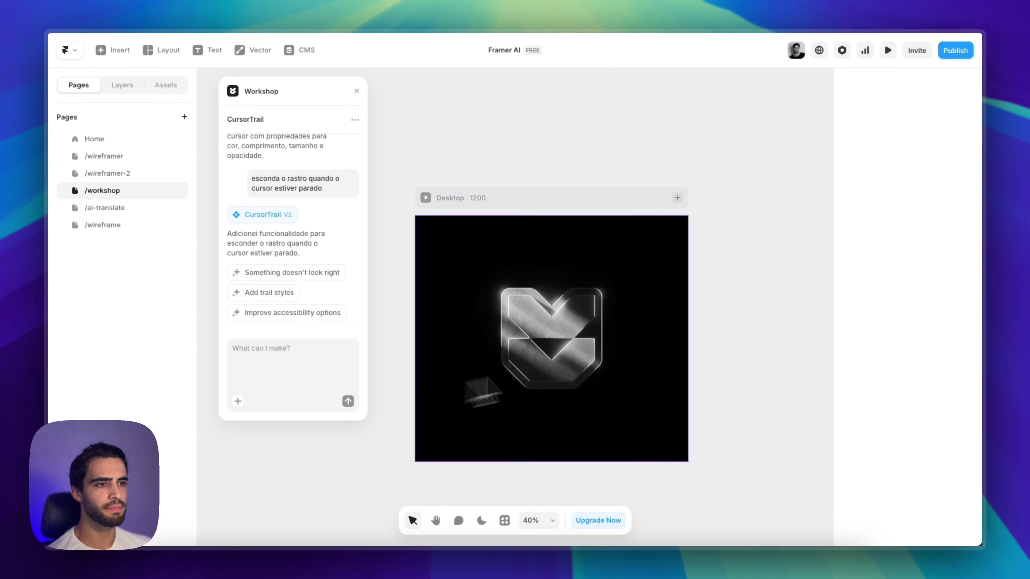
Delete the extra CursorTrail box left of the Desktop frame and close the Workshop chat
scroll(586, 379, down, 5)
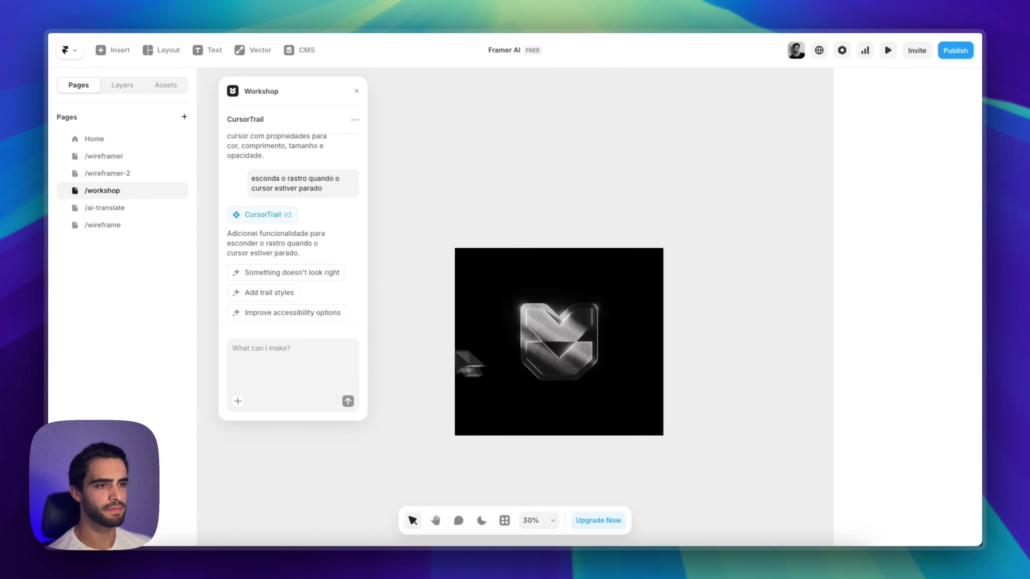
click(416, 286)
key(BackSpace)
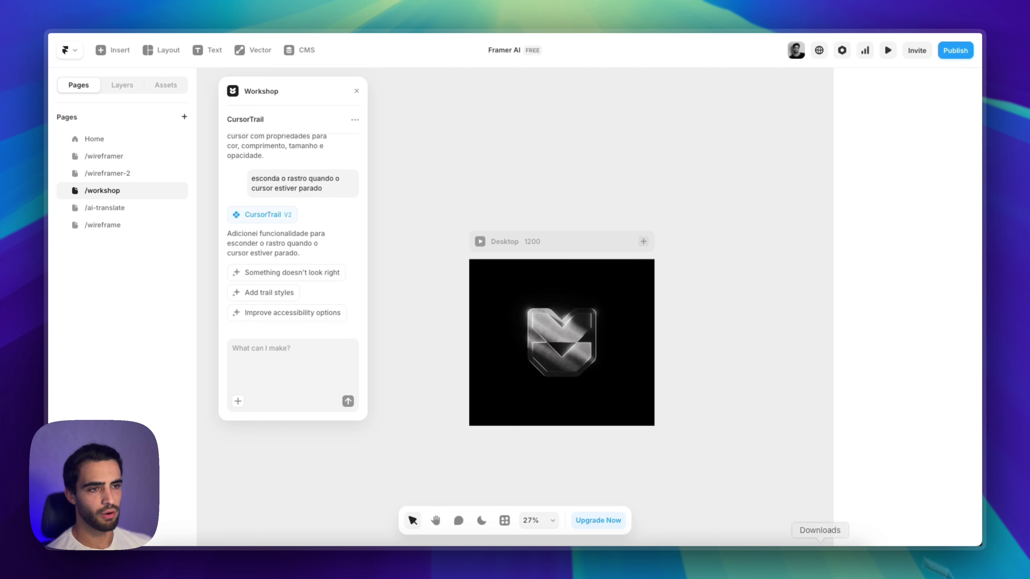
scroll(588, 308, right, 2)
scroll(587, 309, down, 1)
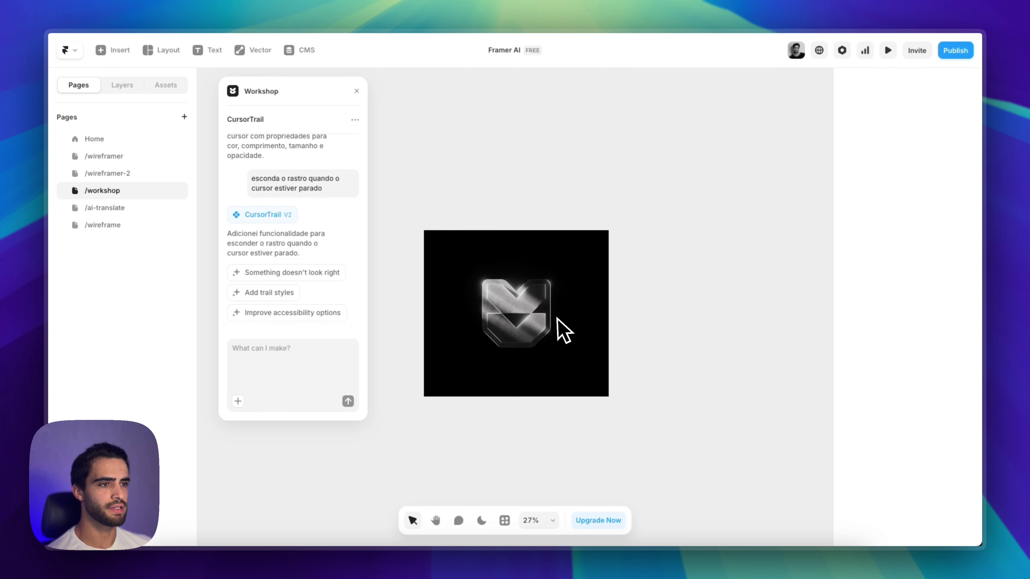
click(556, 329)
scroll(556, 329, up, 3)
scroll(510, 298, up, 3)
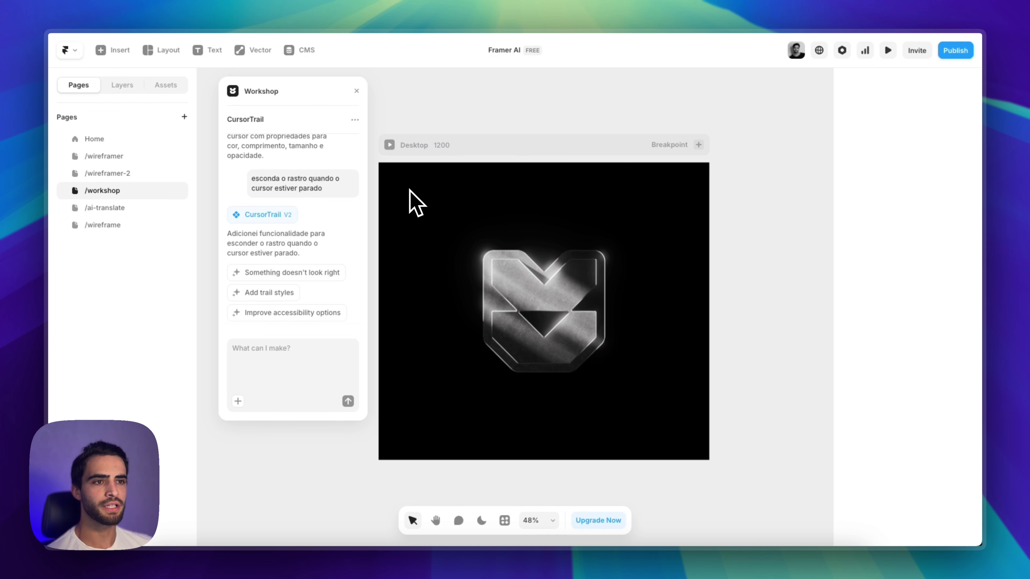
click(356, 91)
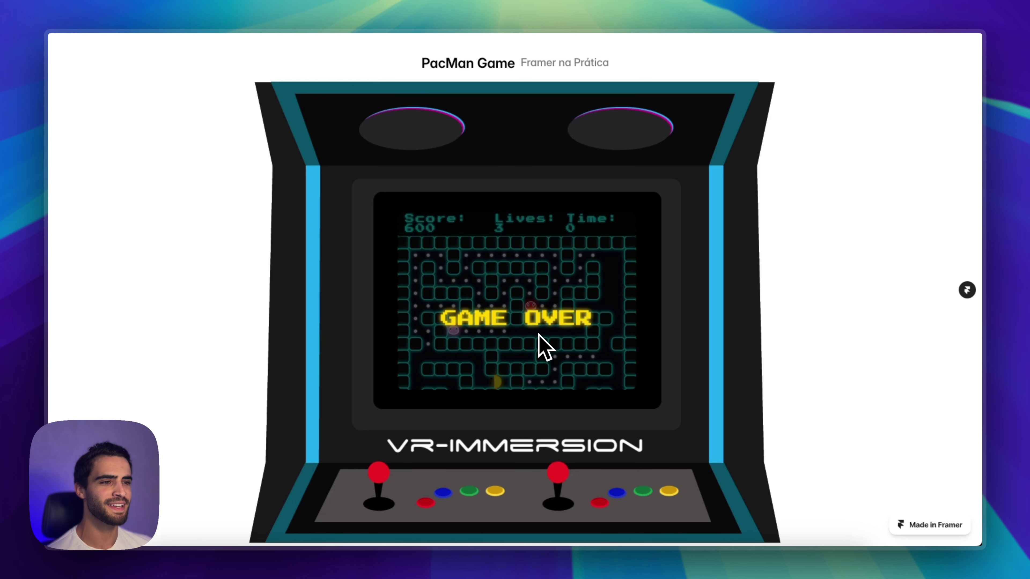
Restart the PacMan game and steer Pac-Man through the maze with the arrow keys
key(super+r)
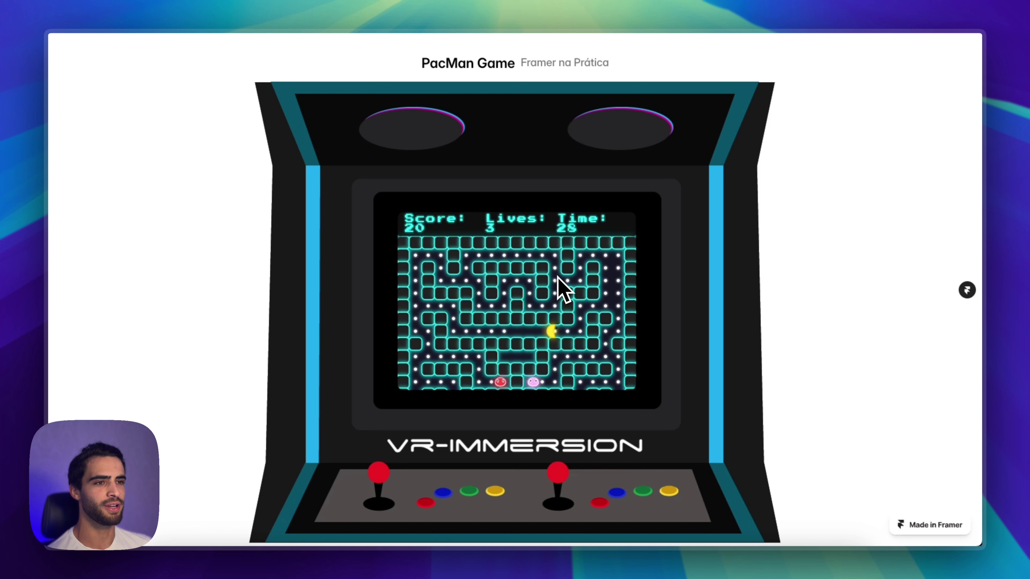
key(Up)
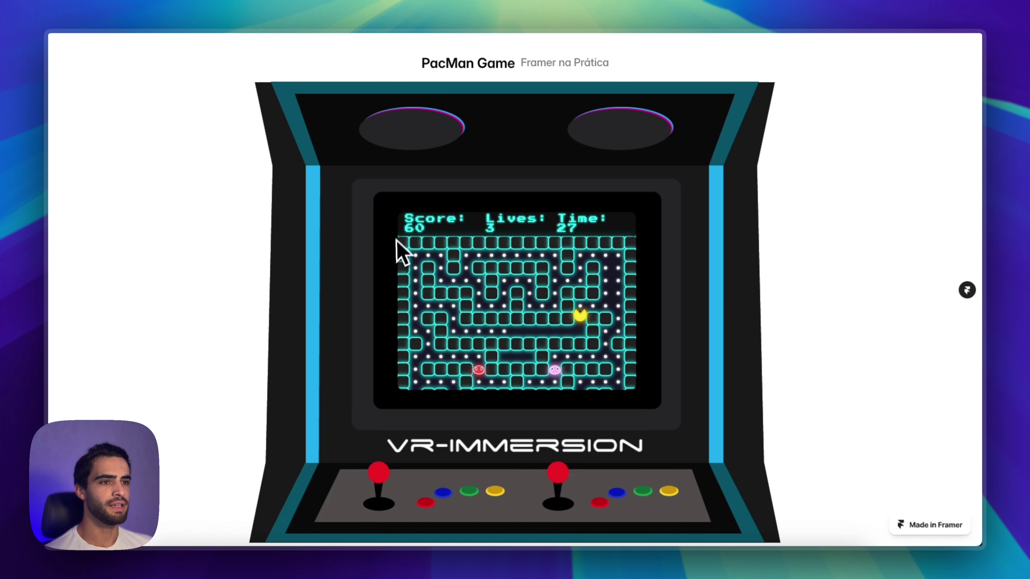
key(Right)
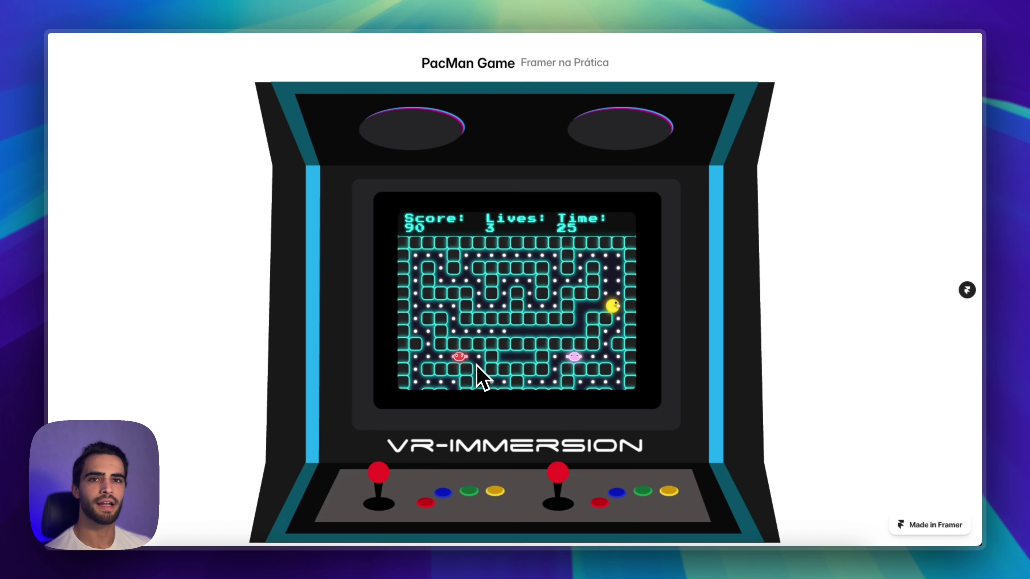
key(Up)
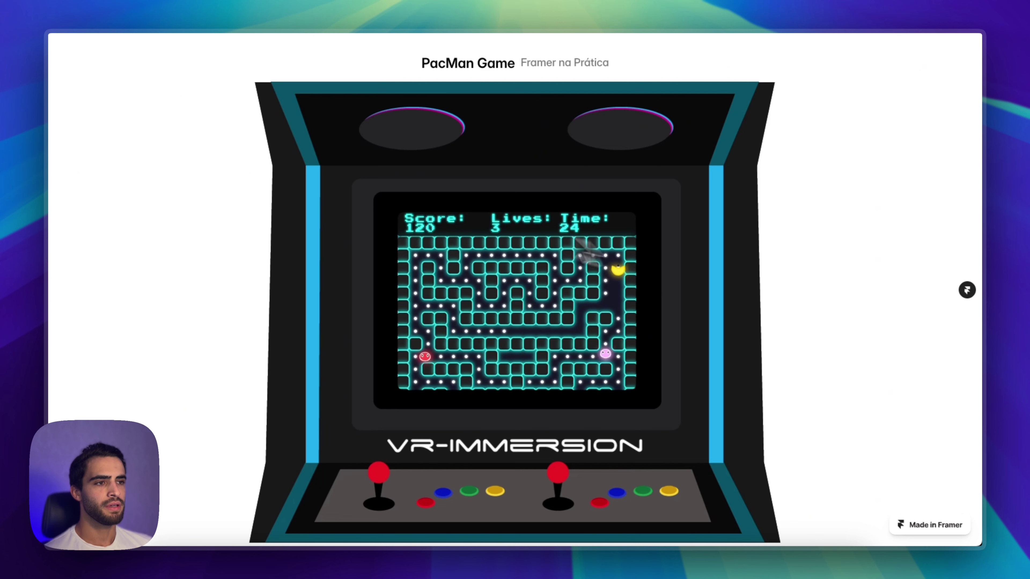
key(Left)
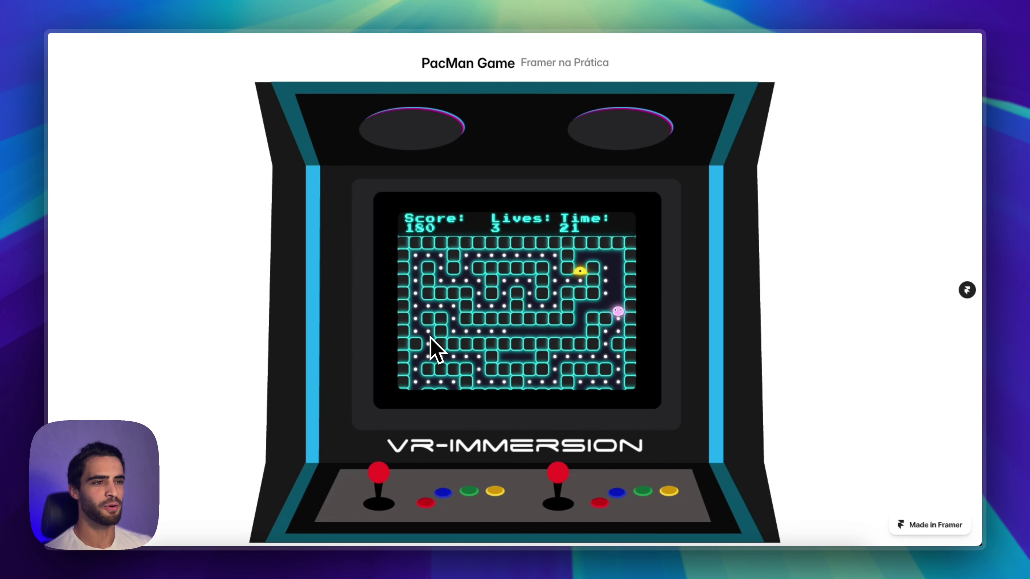
key(Left)
key(Up)
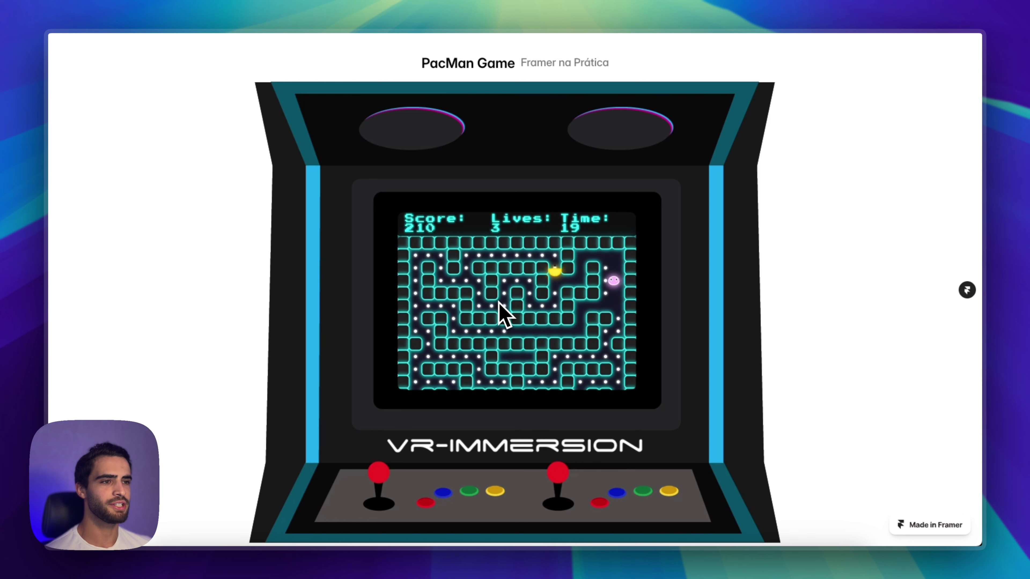
key(Left)
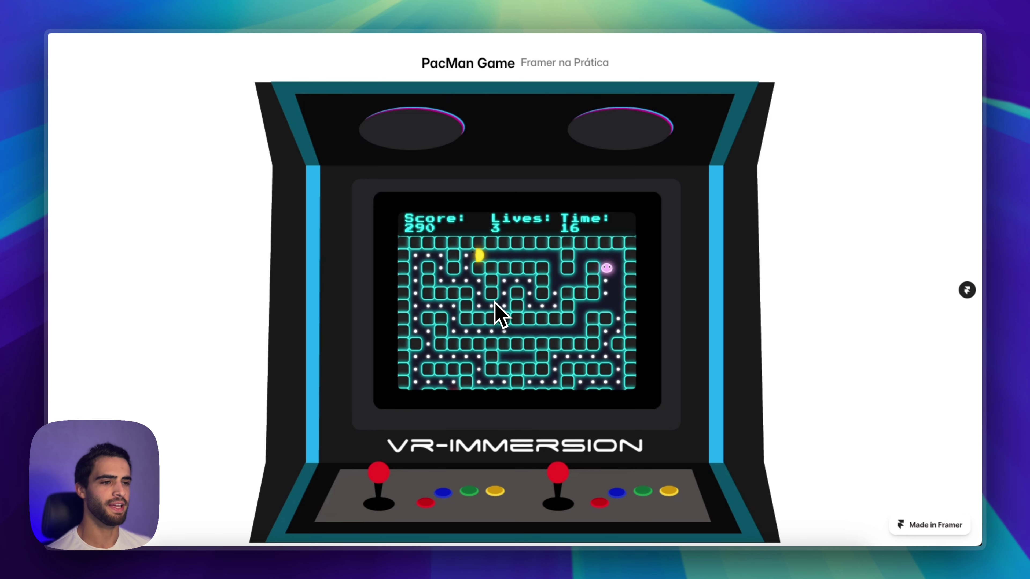
key(Down)
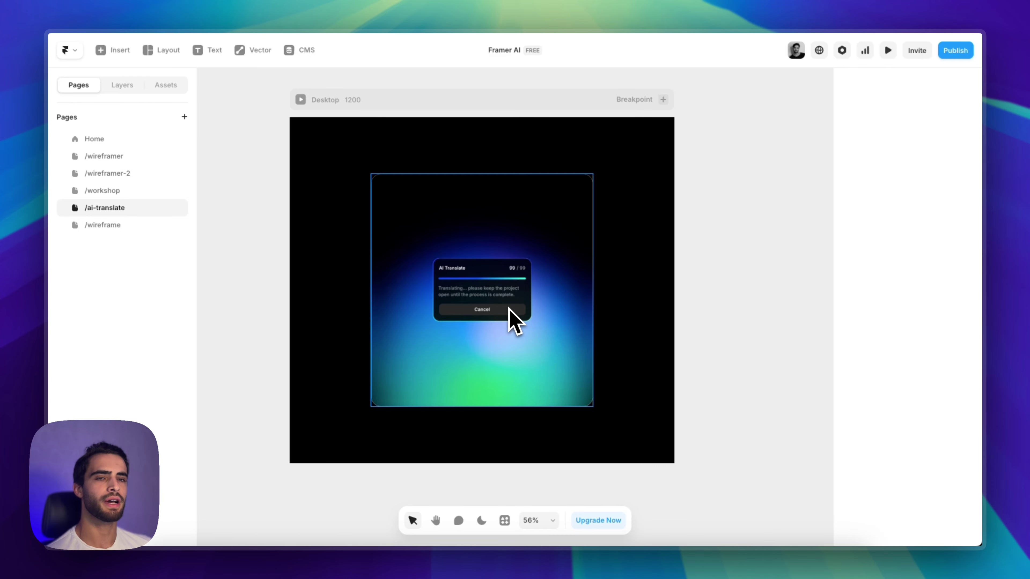
Cancel the Set Default Language dialog without choosing a language, then zoom around the AI Translate frame
click(819, 50)
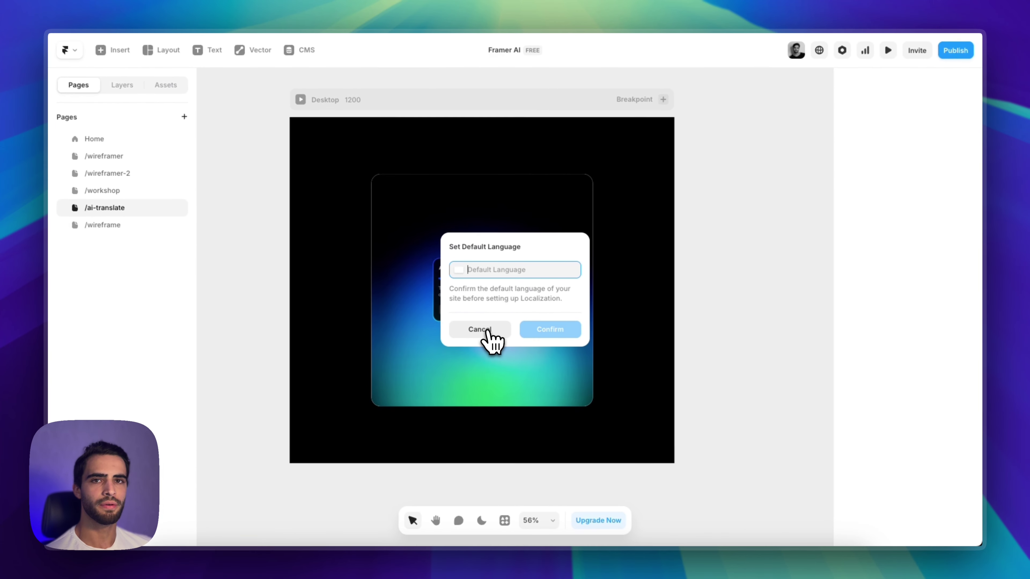
click(471, 356)
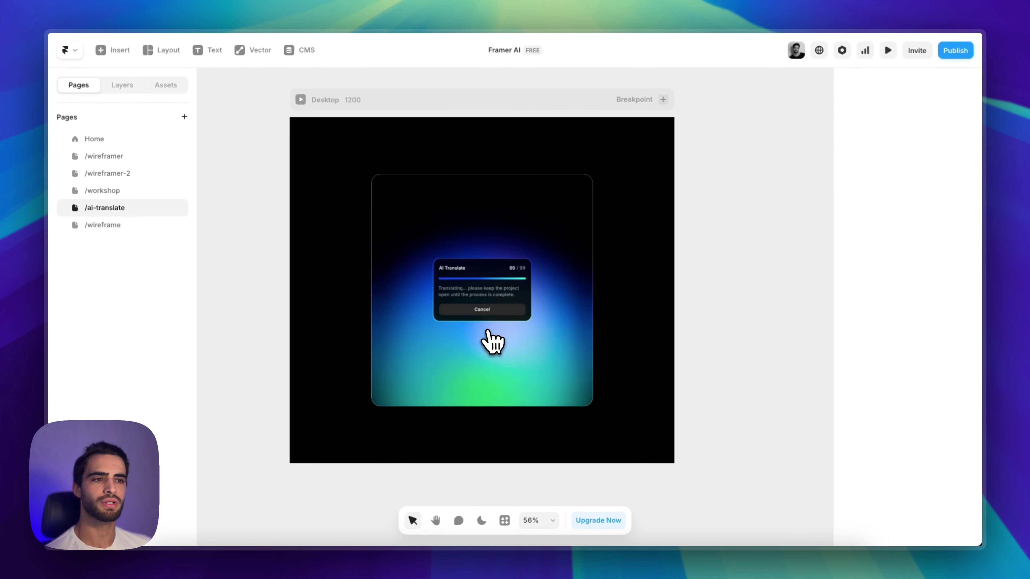
scroll(491, 304, up, 5)
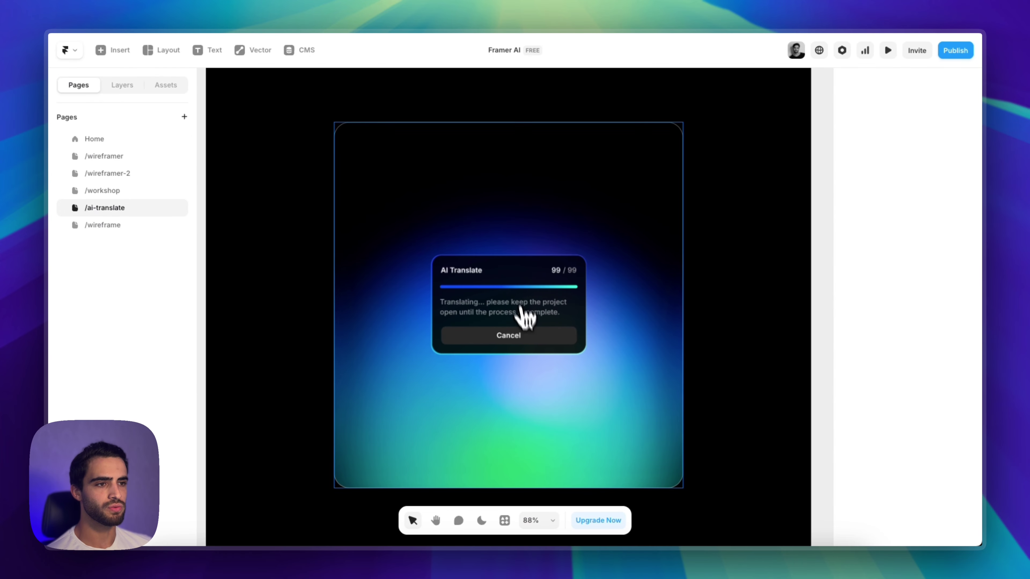
scroll(523, 319, down, 3)
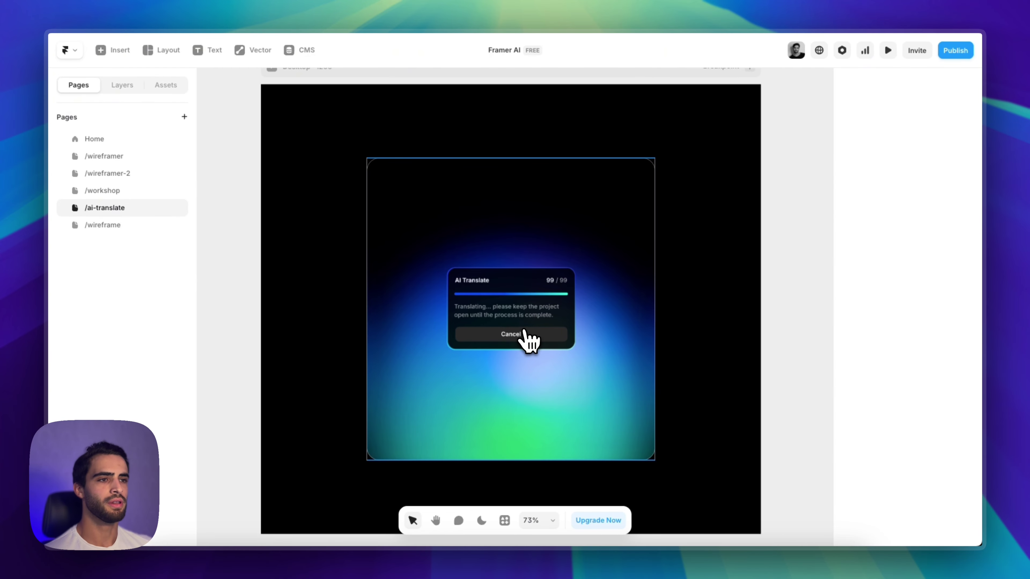
scroll(527, 340, down, 3)
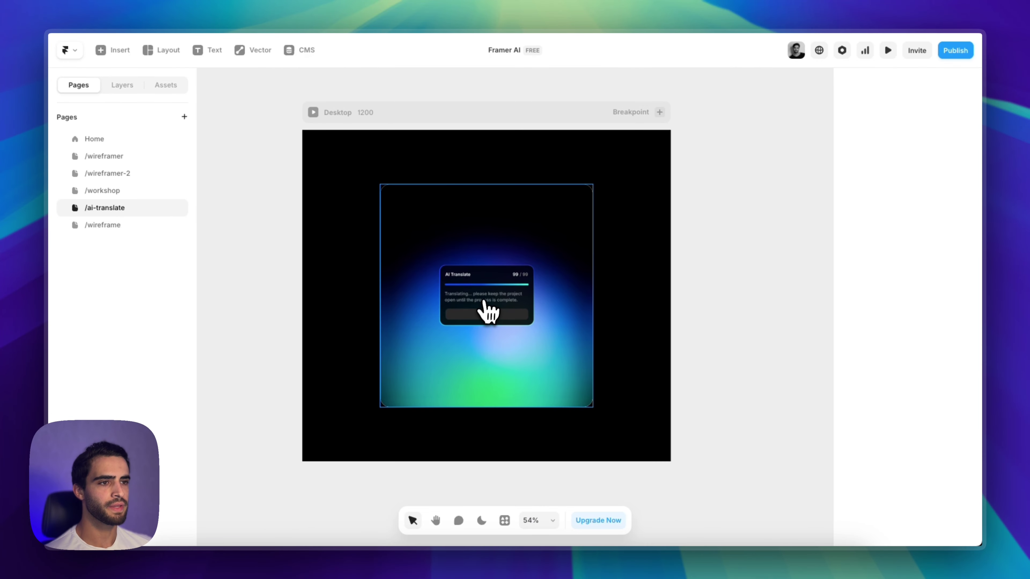
scroll(488, 312, up, 3)
scroll(491, 311, down, 1)
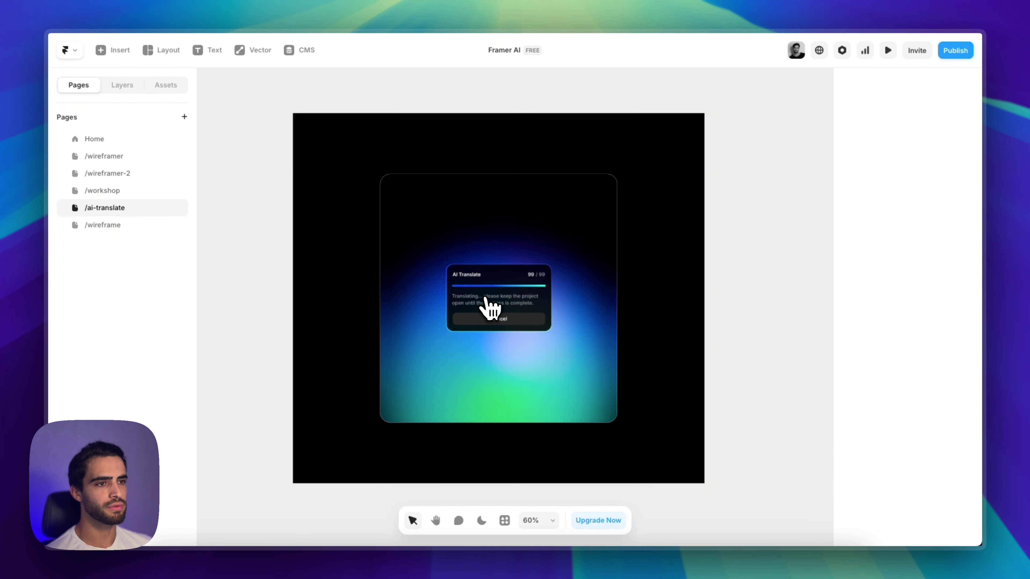
scroll(488, 304, right, 1)
scroll(489, 304, down, 1)
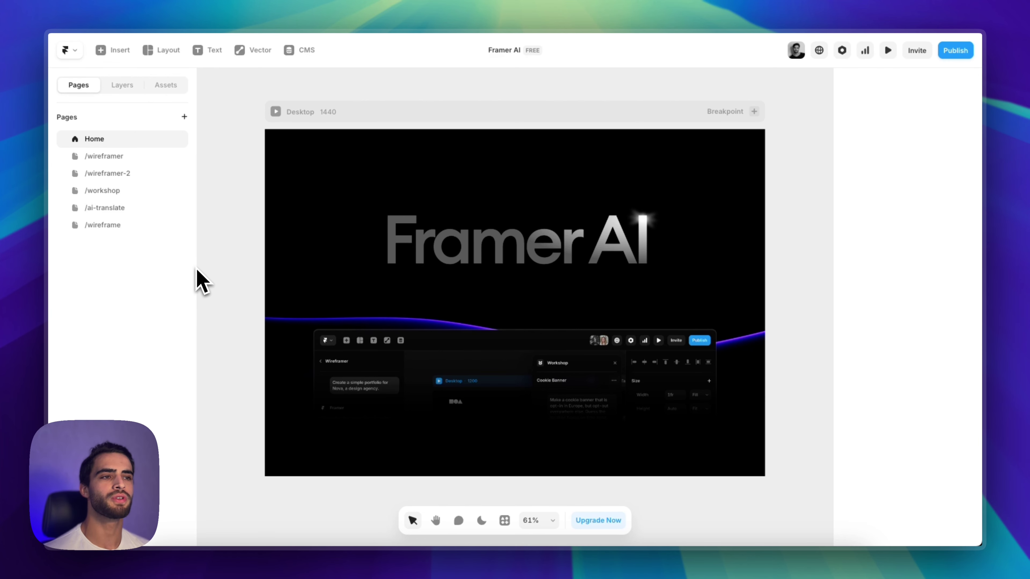
click(120, 192)
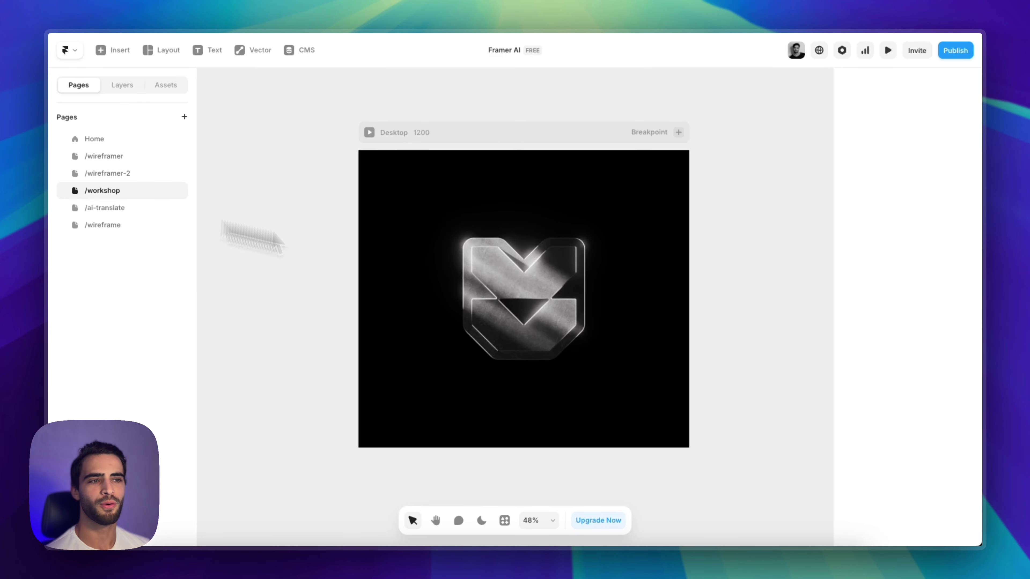
click(118, 141)
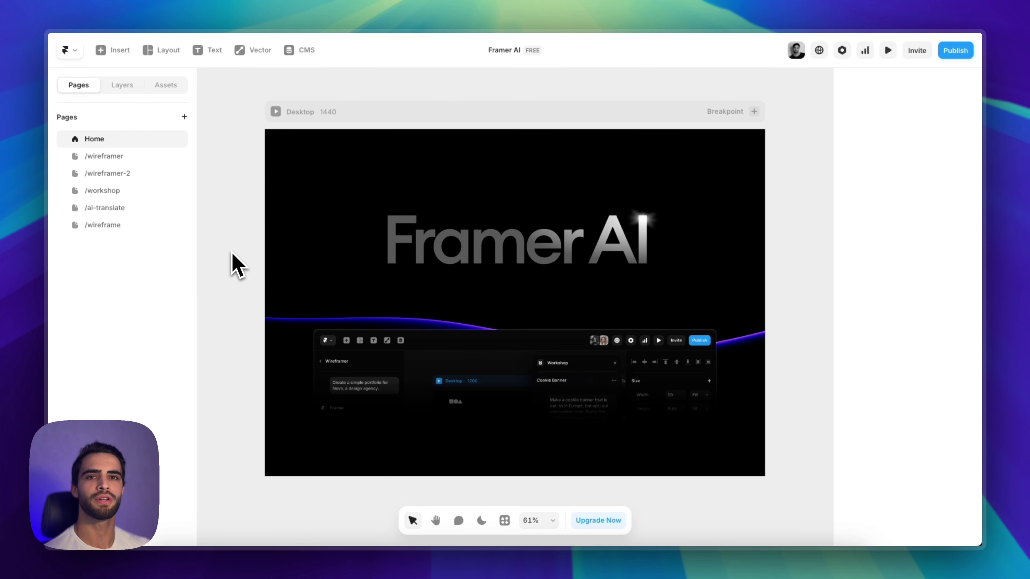